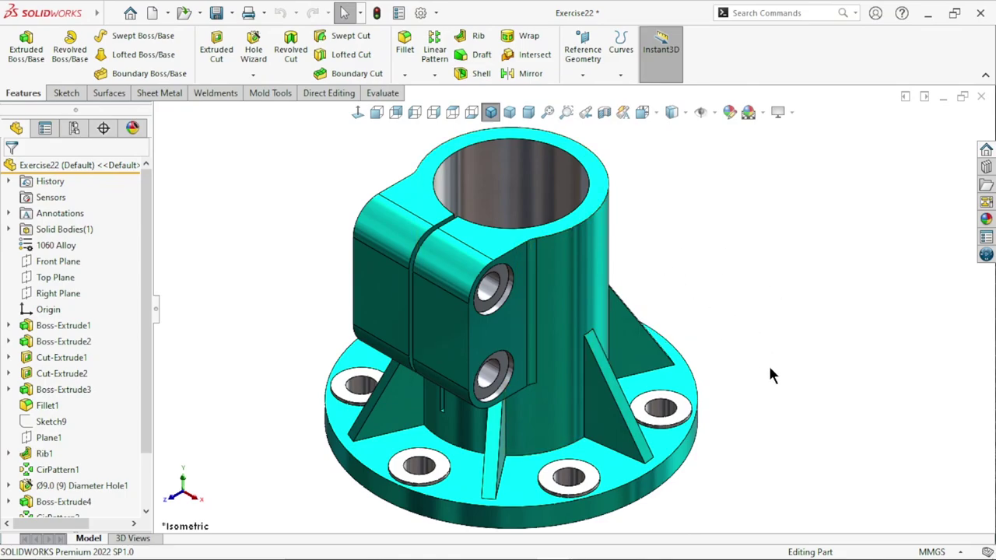
Step: Orbit the reference model to inspect it from several sides, returning to isometric
{"action": "mouse_move", "coordinate": [770, 375]}
{"action": "middle_mouse_down"}
{"action": "mouse_move", "coordinate": [824, 348]}
{"action": "mouse_move", "coordinate": [729, 254]}
{"action": "mouse_move", "coordinate": [675, 331]}
{"action": "mouse_move", "coordinate": [778, 351]}
{"action": "mouse_move", "coordinate": [688, 400]}
{"action": "middle_mouse_up"}
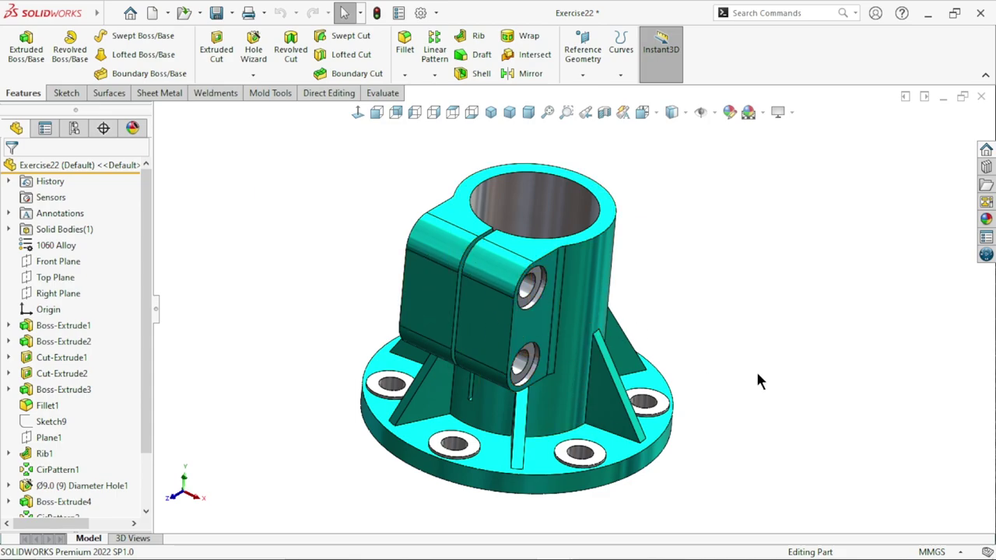
{"action": "mouse_move", "coordinate": [759, 381]}
{"action": "middle_mouse_down"}
{"action": "mouse_move", "coordinate": [711, 382]}
{"action": "mouse_move", "coordinate": [747, 356]}
{"action": "mouse_move", "coordinate": [629, 387]}
{"action": "middle_mouse_up"}
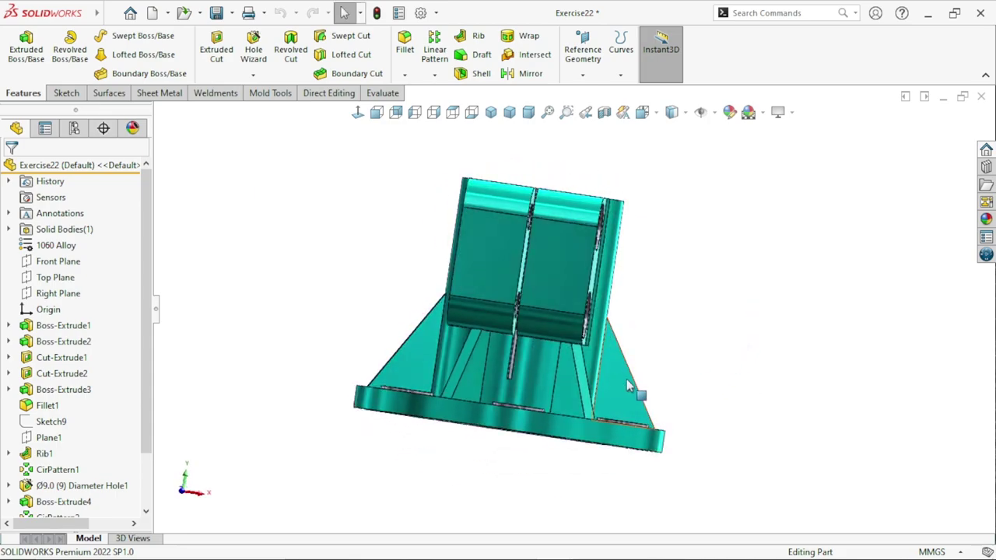
{"action": "key", "text": "ctrl+7"}
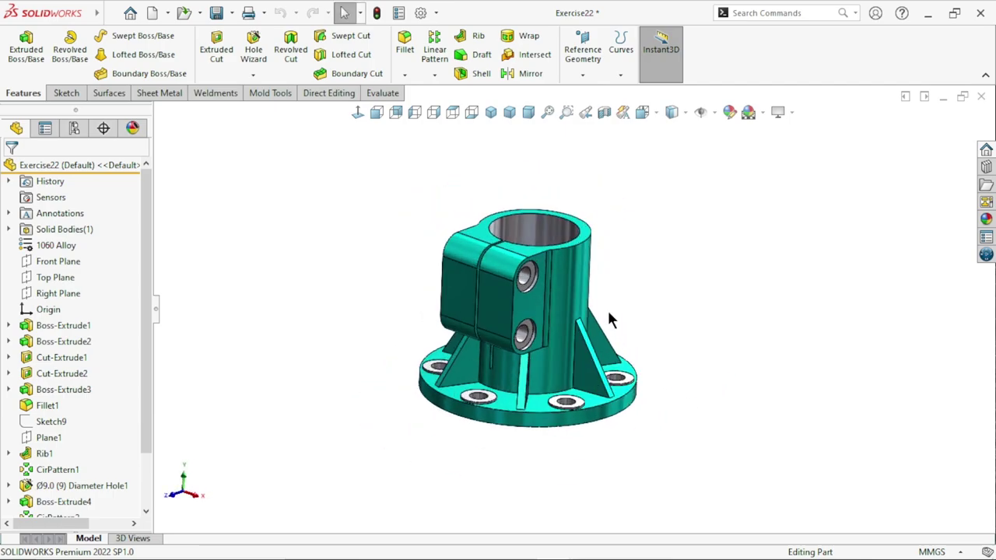
{"action": "scroll", "coordinate": [609, 319], "scroll_direction": "down", "scroll_amount": 3}
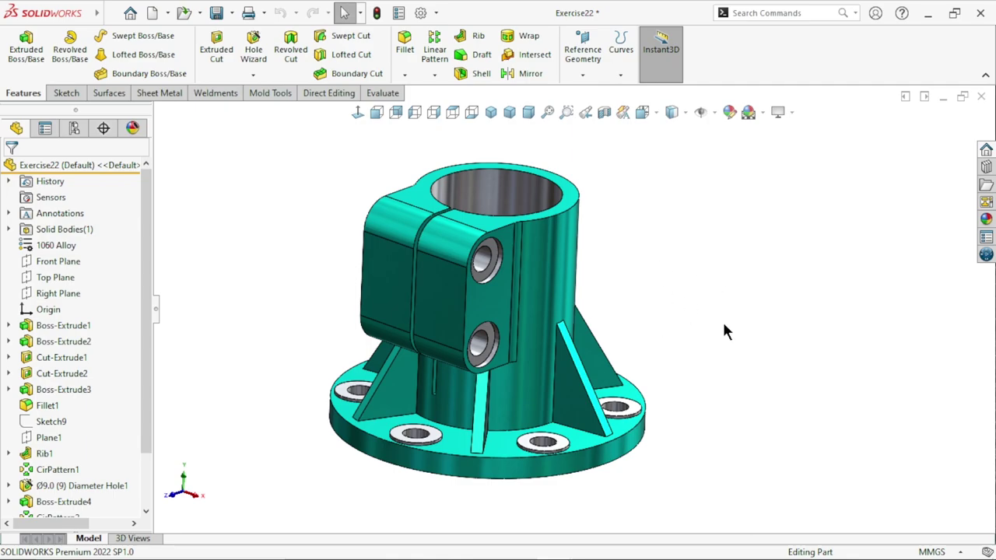
{"action": "mouse_move", "coordinate": [719, 318]}
{"action": "middle_mouse_down"}
{"action": "mouse_move", "coordinate": [674, 369]}
{"action": "mouse_move", "coordinate": [576, 348]}
{"action": "mouse_move", "coordinate": [555, 320]}
{"action": "middle_mouse_up"}
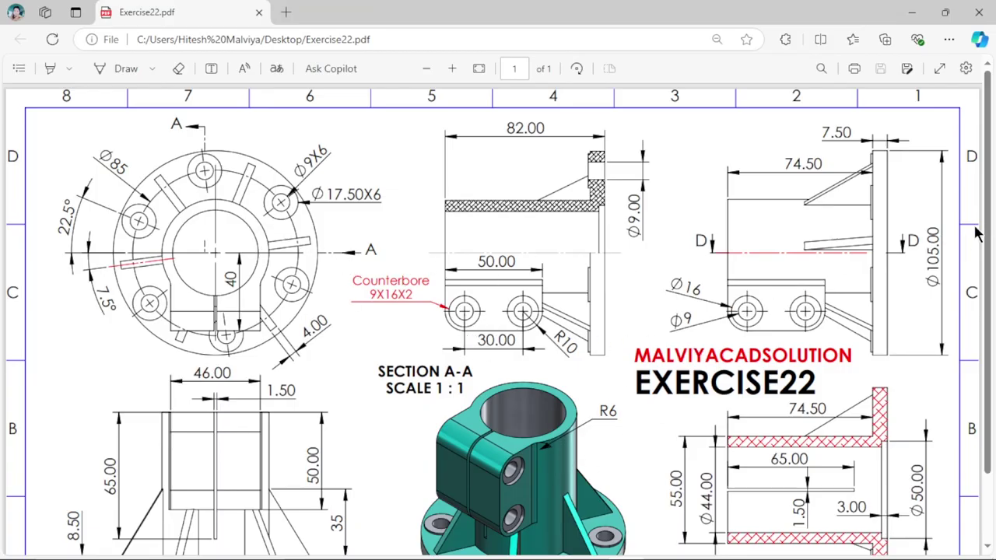
Step: Scroll through the Exercise22 PDF to review its dimensioned views and sections
{"action": "scroll", "coordinate": [989, 245], "scroll_direction": "down", "scroll_amount": 1}
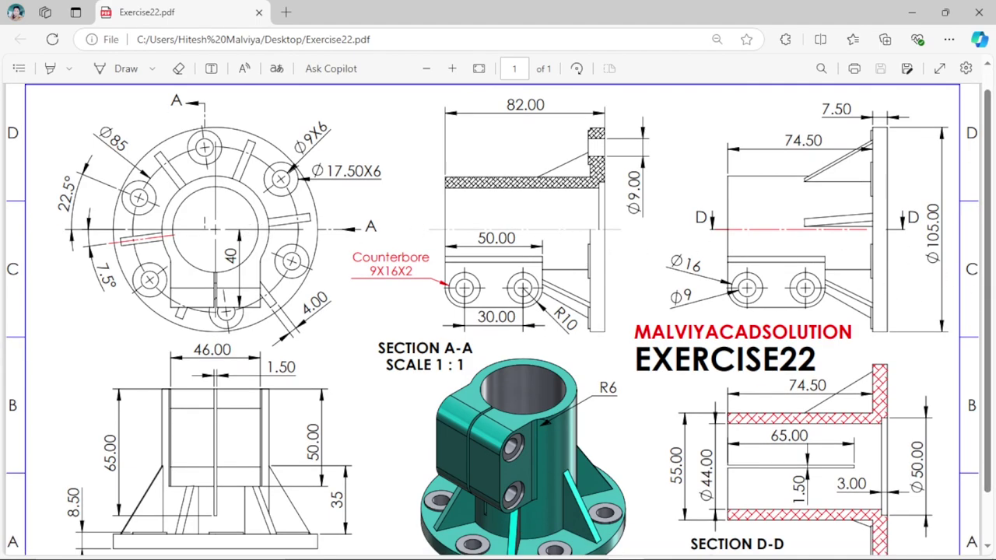
{"action": "scroll", "coordinate": [990, 277], "scroll_direction": "down", "scroll_amount": 2}
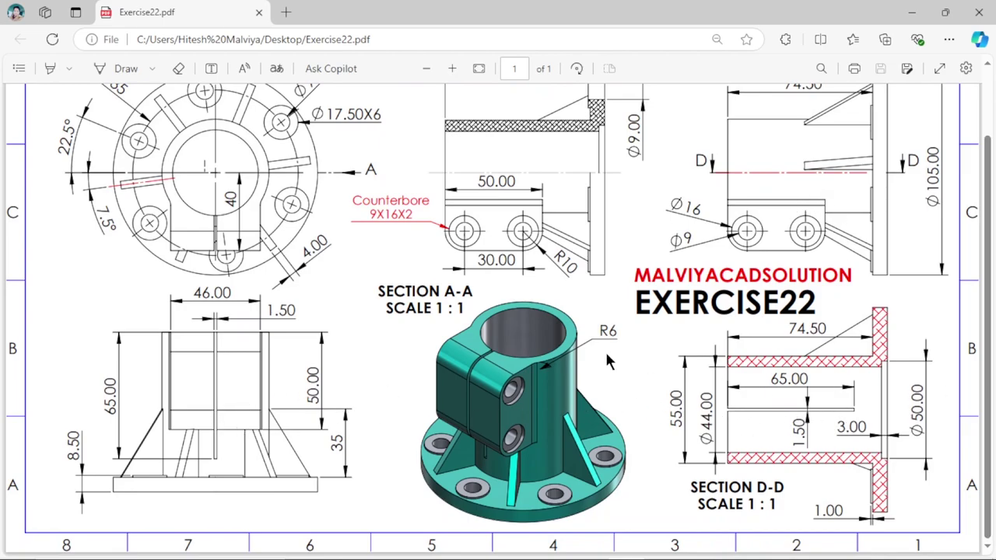
{"action": "scroll", "coordinate": [606, 357], "scroll_direction": "up", "scroll_amount": 2}
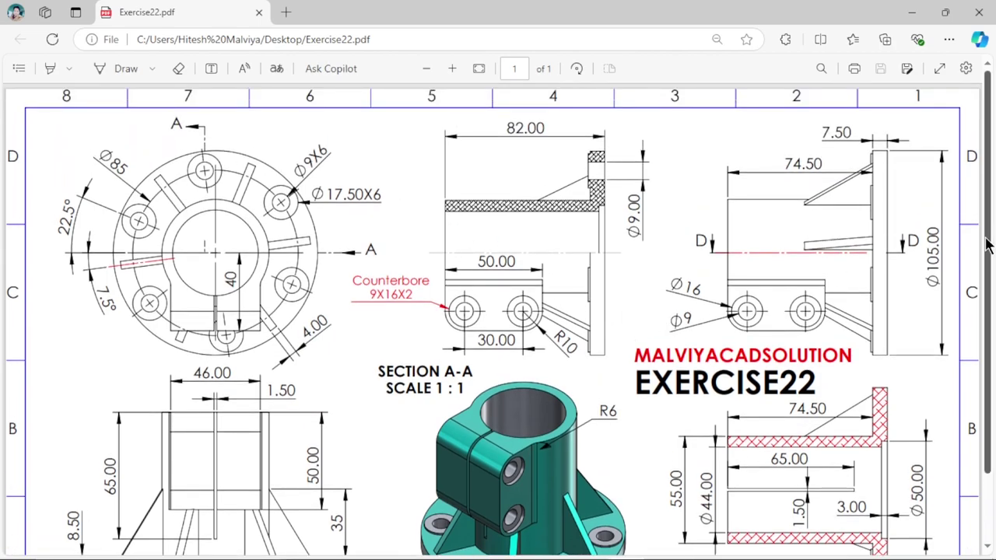
{"action": "scroll", "coordinate": [285, 234], "scroll_direction": "down", "scroll_amount": 2}
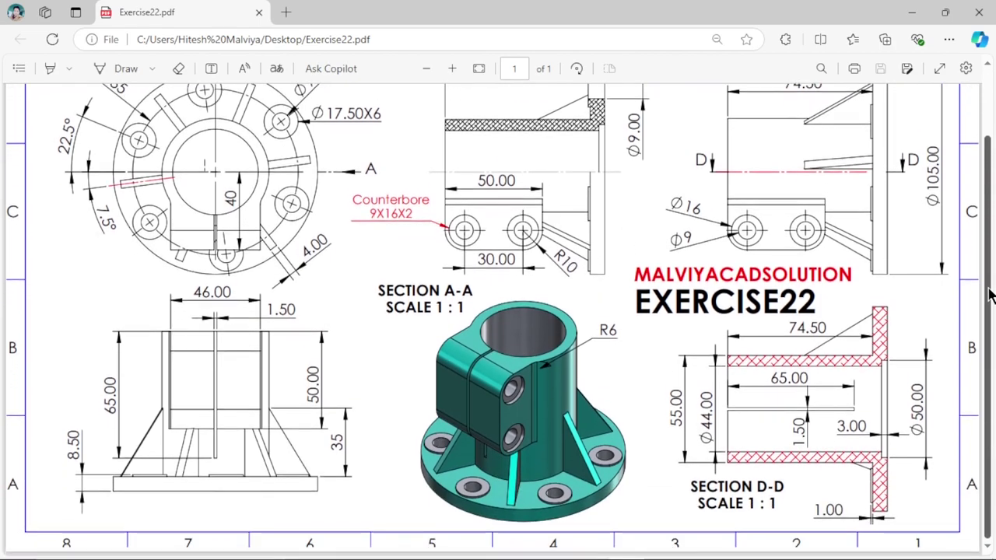
{"action": "scroll", "coordinate": [294, 259], "scroll_direction": "up", "scroll_amount": 2}
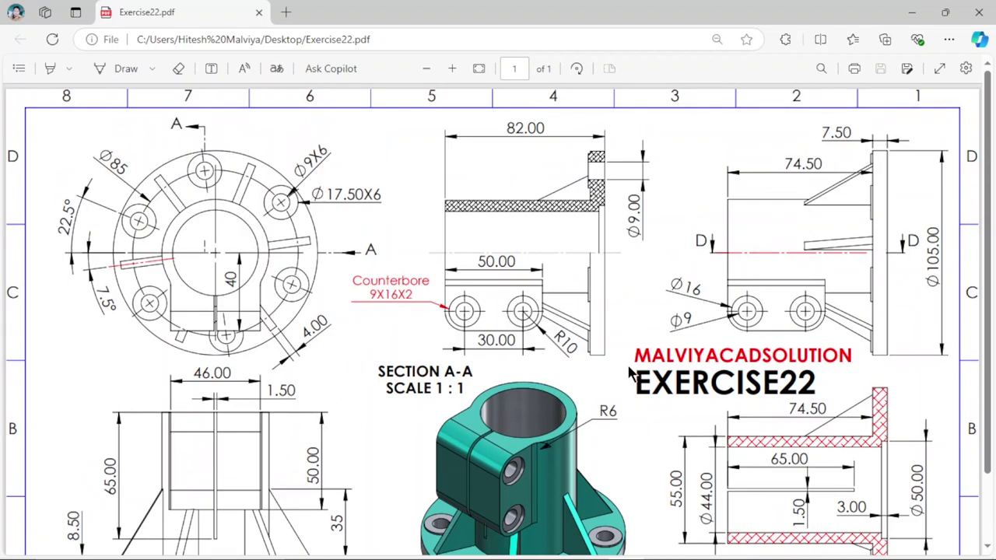
{"action": "scroll", "coordinate": [630, 373], "scroll_direction": "down", "scroll_amount": 2}
{"action": "scroll", "coordinate": [667, 378], "scroll_direction": "up", "scroll_amount": 2}
{"action": "scroll", "coordinate": [661, 329], "scroll_direction": "down", "scroll_amount": 2}
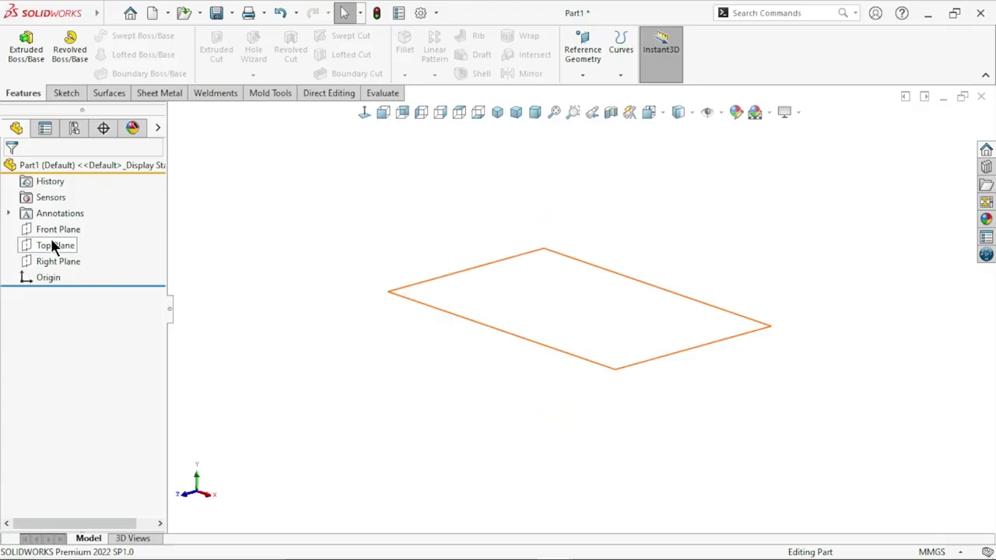
Step: Sketch two concentric circles centred on the origin on the Top Plane
{"action": "left_click", "coordinate": [51, 244]}
{"action": "left_click", "coordinate": [66, 219]}
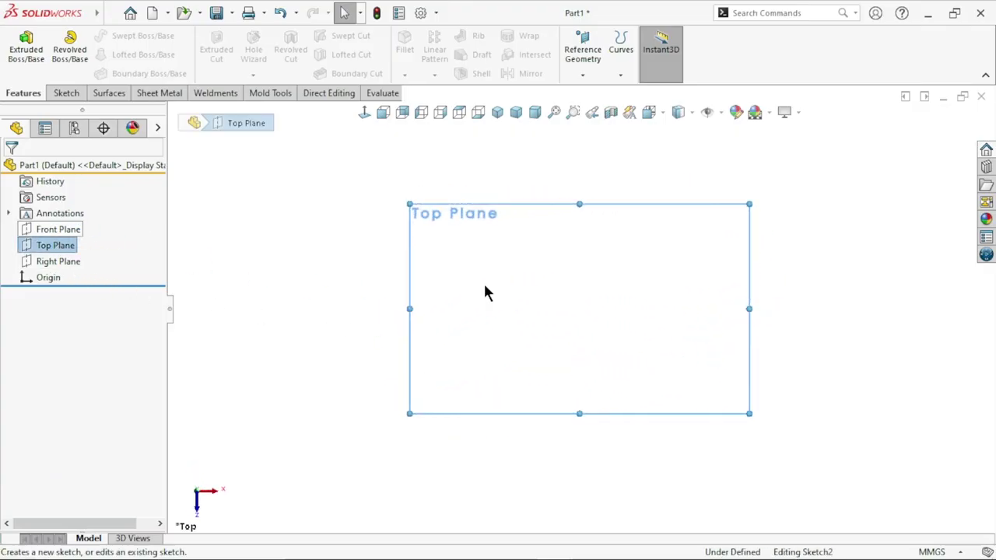
{"action": "left_click", "coordinate": [130, 40]}
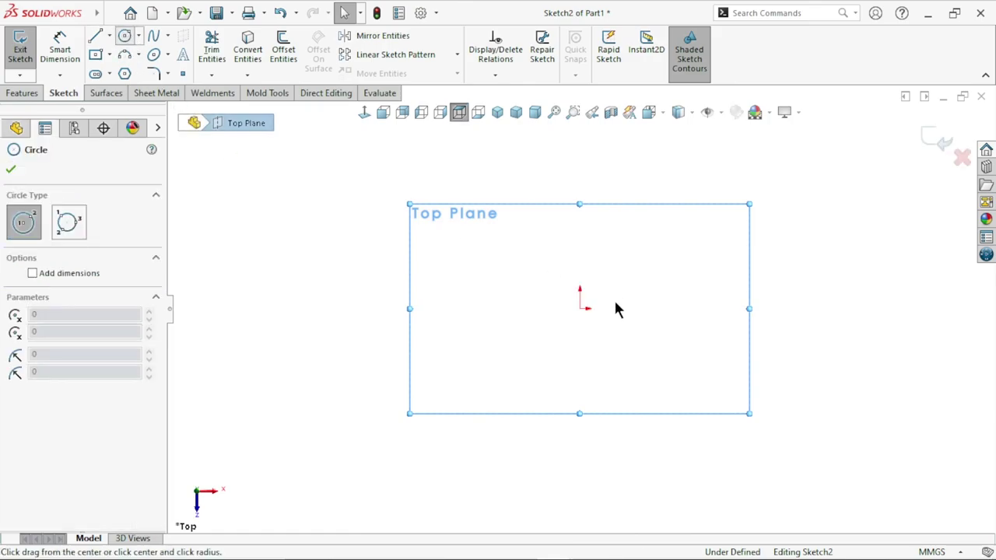
{"action": "left_click", "coordinate": [579, 308]}
{"action": "left_click", "coordinate": [650, 220]}
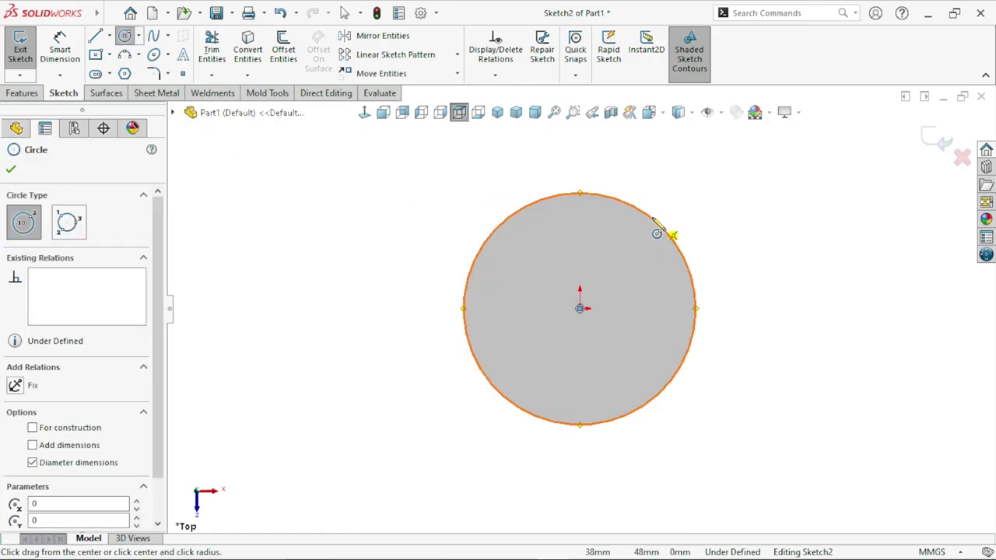
{"action": "left_click", "coordinate": [579, 309]}
{"action": "left_click", "coordinate": [610, 266]}
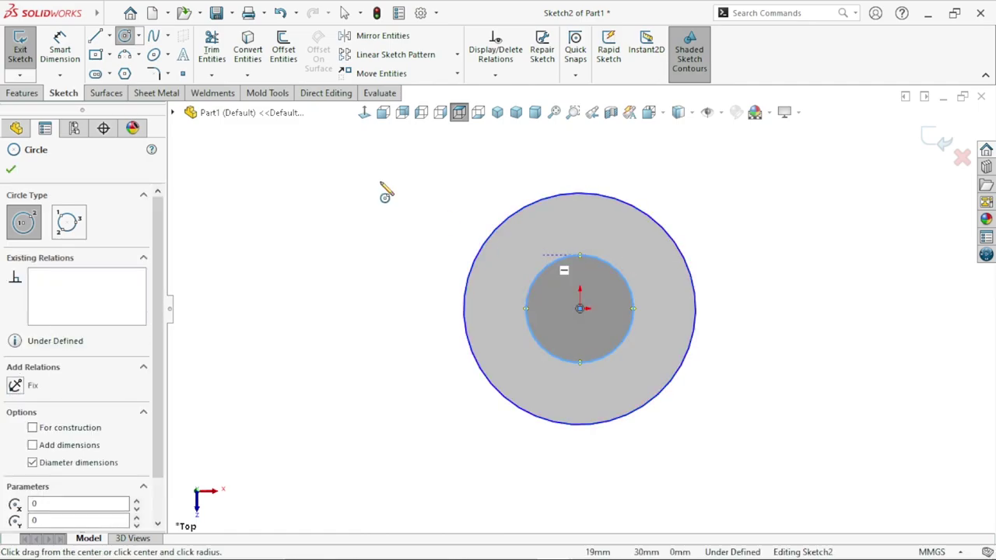
Step: Dimension the outer circle Ø105 and the inner circle Ø44, fully defining the sketch
{"action": "left_click", "coordinate": [60, 49]}
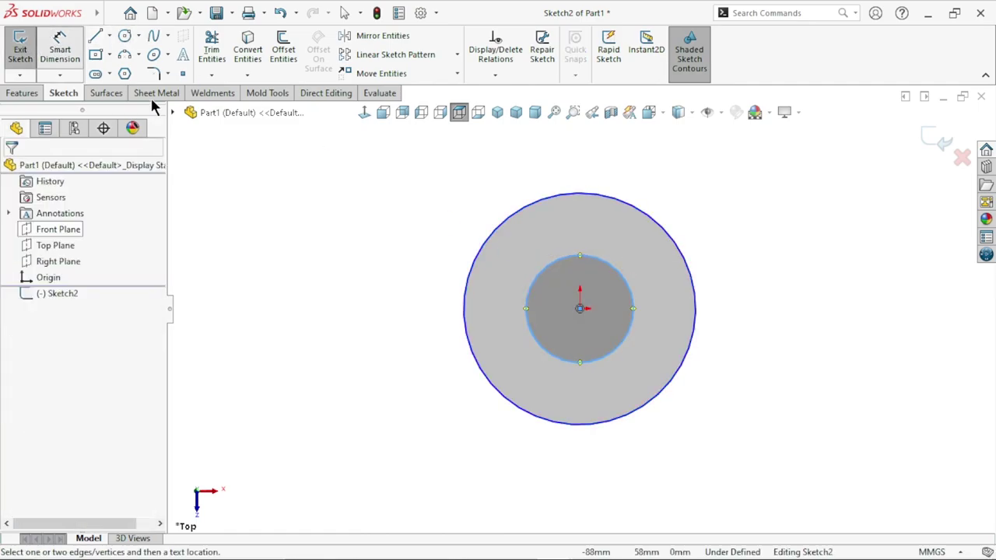
{"action": "left_click", "coordinate": [700, 329]}
{"action": "left_click", "coordinate": [759, 328]}
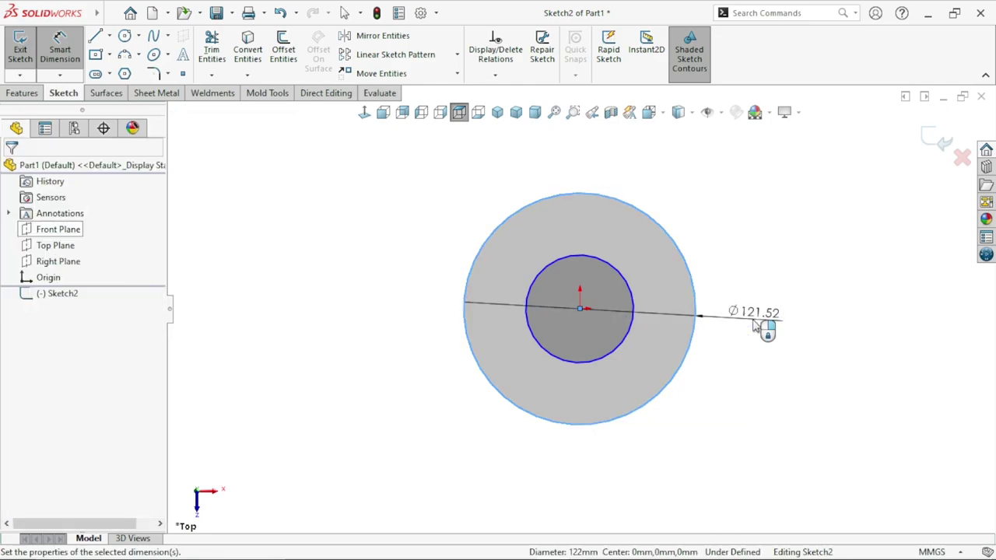
{"action": "type", "text": "10"}
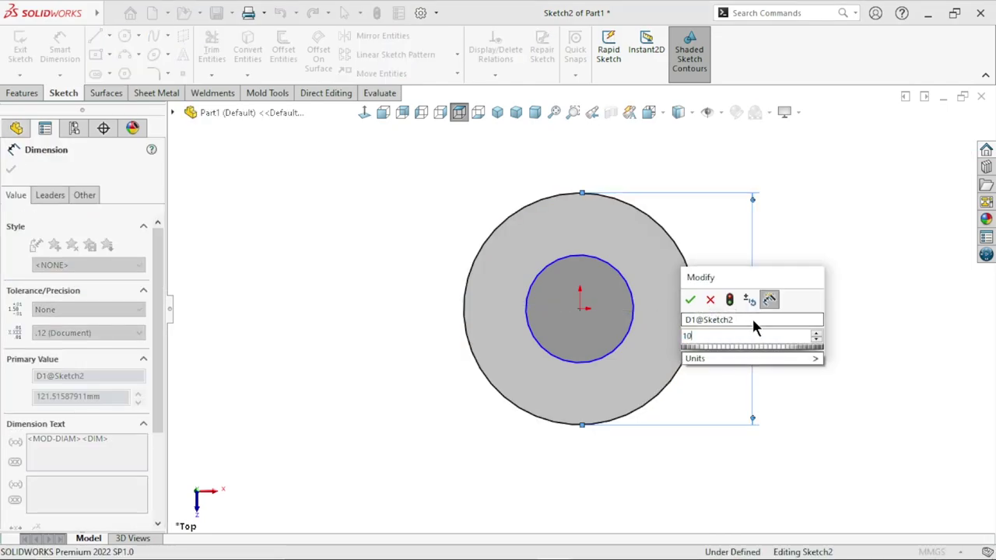
{"action": "type", "text": "5"}
{"action": "left_click", "coordinate": [690, 301]}
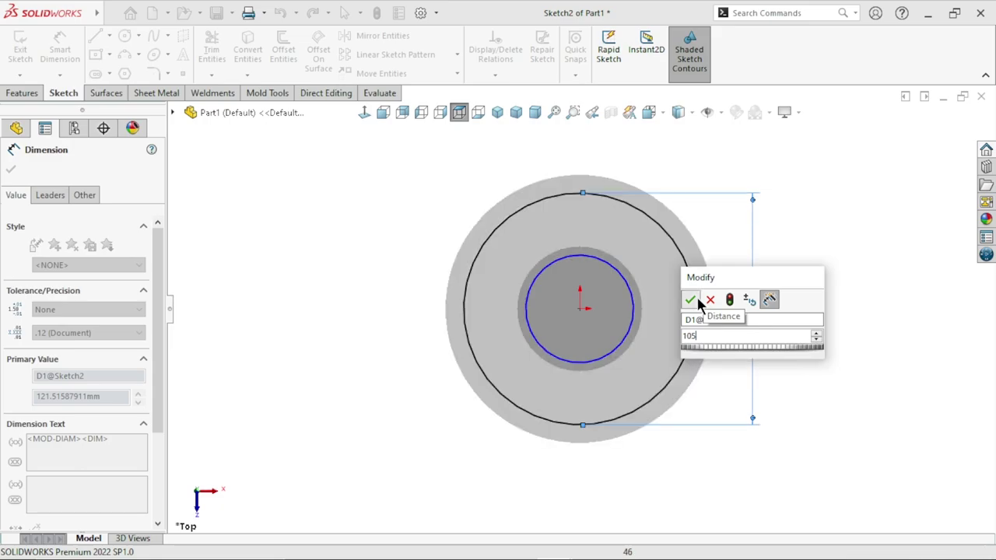
{"action": "left_click", "coordinate": [636, 313]}
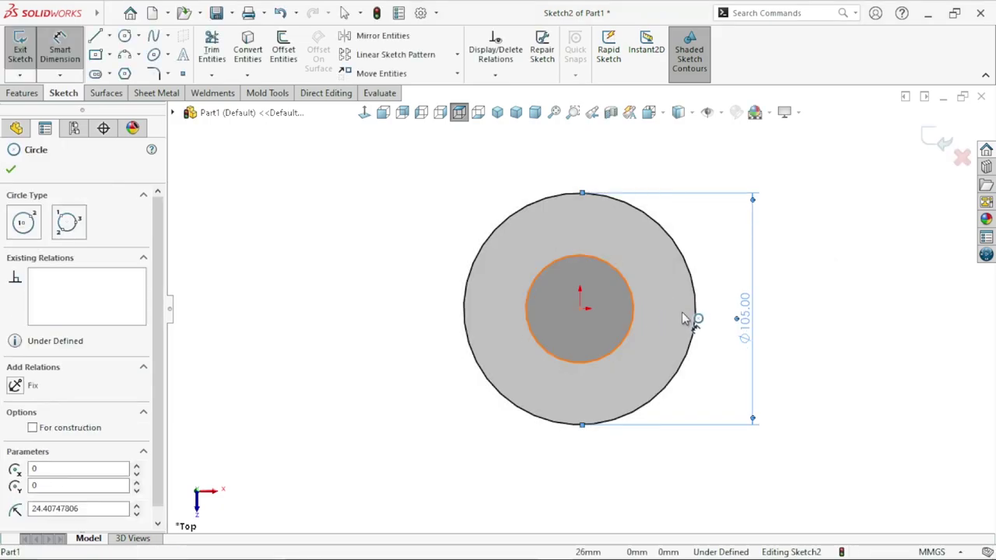
{"action": "left_click", "coordinate": [668, 315]}
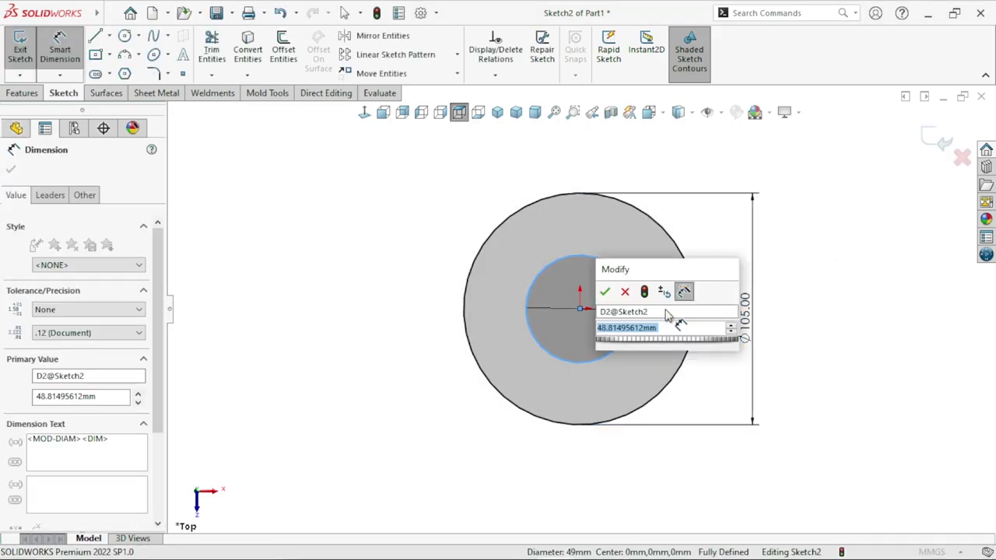
{"action": "type", "text": "48"}
{"action": "left_click", "coordinate": [603, 291]}
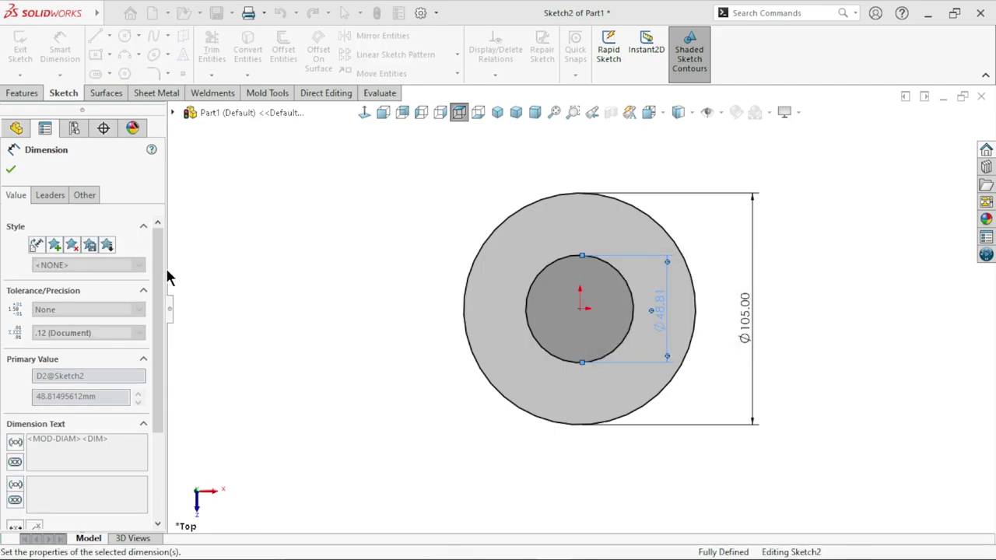
{"action": "left_click", "coordinate": [11, 172]}
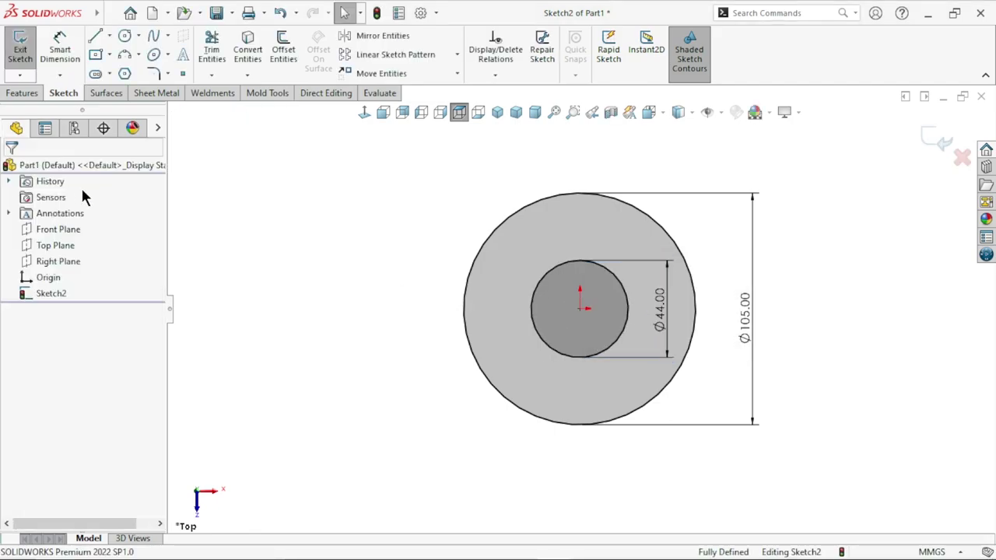
{"action": "left_click", "coordinate": [24, 93]}
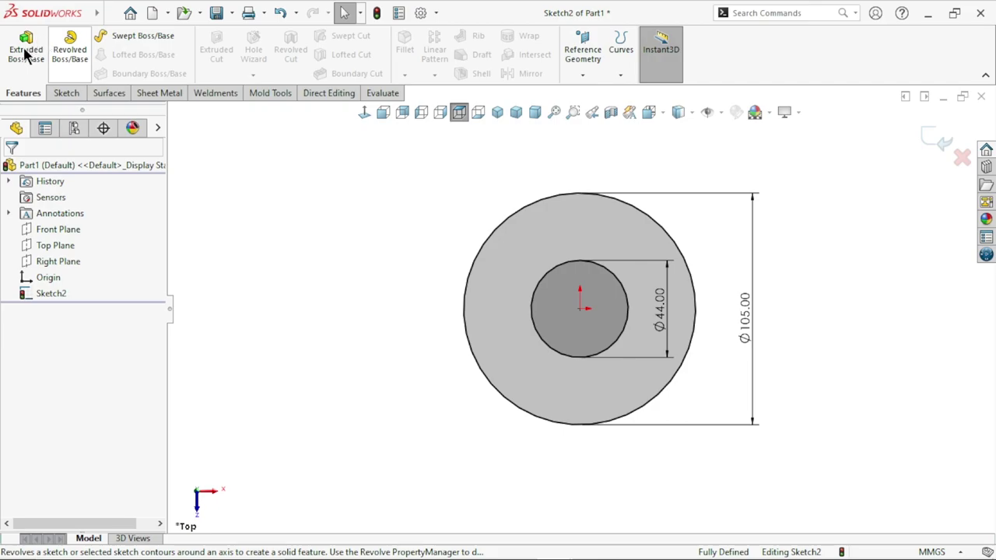
Step: Extrude the sketch 7.5 mm blind into a flat Ø105 ring with a Ø44 hole
{"action": "left_click", "coordinate": [24, 53]}
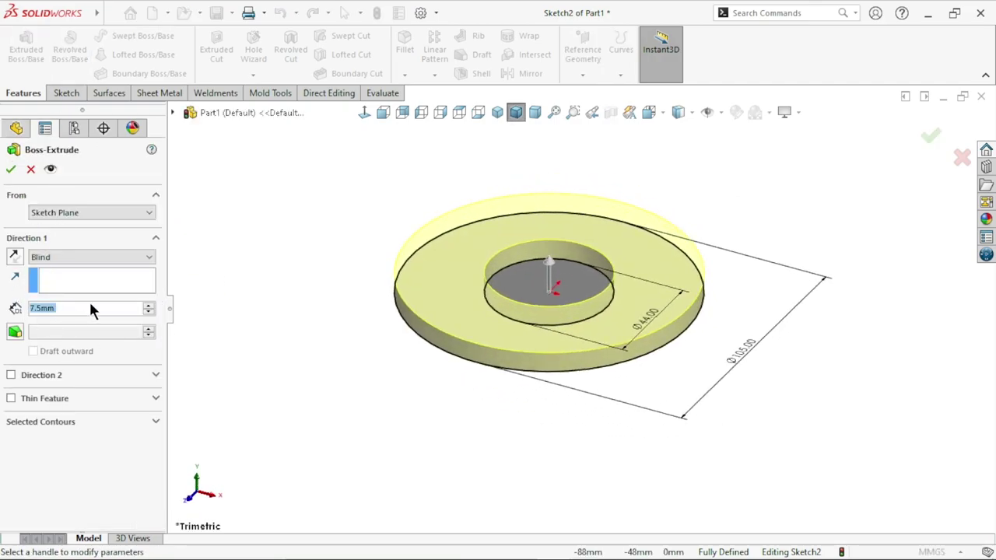
{"action": "left_click_drag", "start_coordinate": [82, 308], "coordinate": [7, 307]}
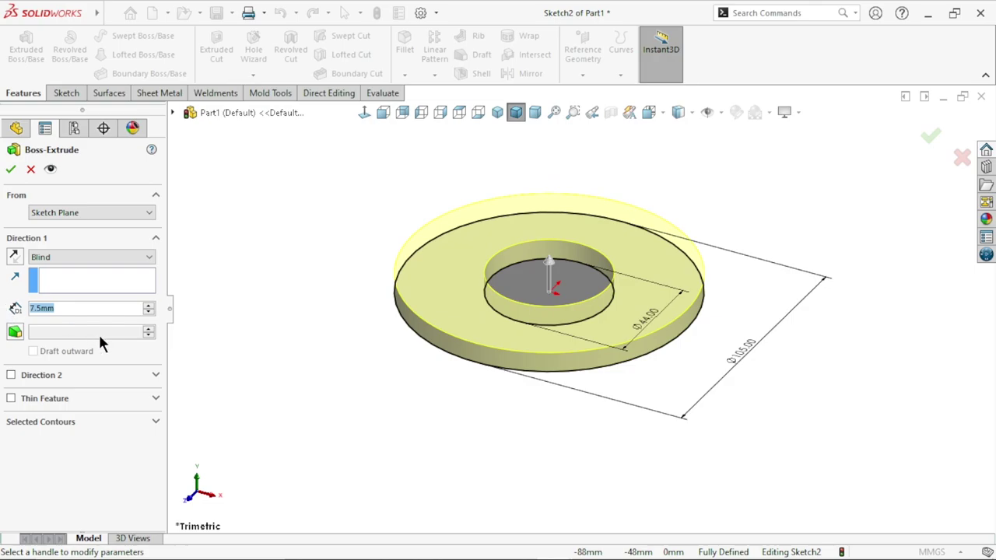
{"action": "left_click", "coordinate": [247, 390]}
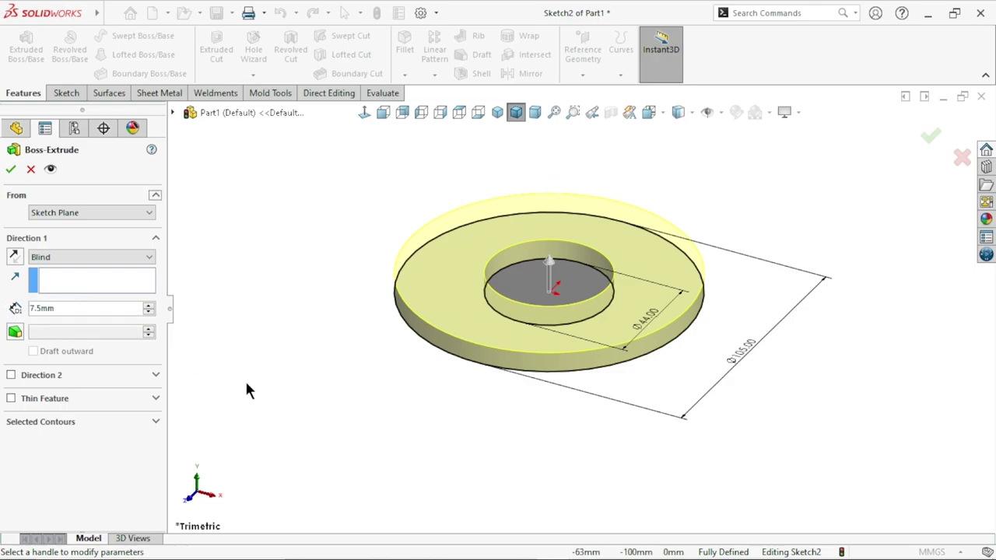
{"action": "left_click", "coordinate": [11, 169]}
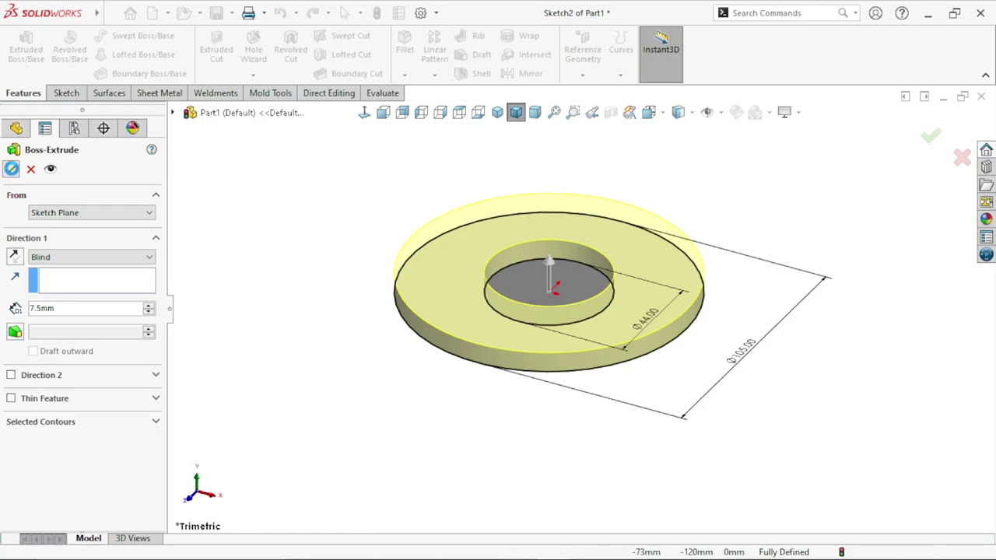
{"action": "left_click", "coordinate": [448, 428]}
Step: On the ring's top face, convert the inner hole edge and draw a concentric circle at the origin
{"action": "left_click", "coordinate": [687, 287]}
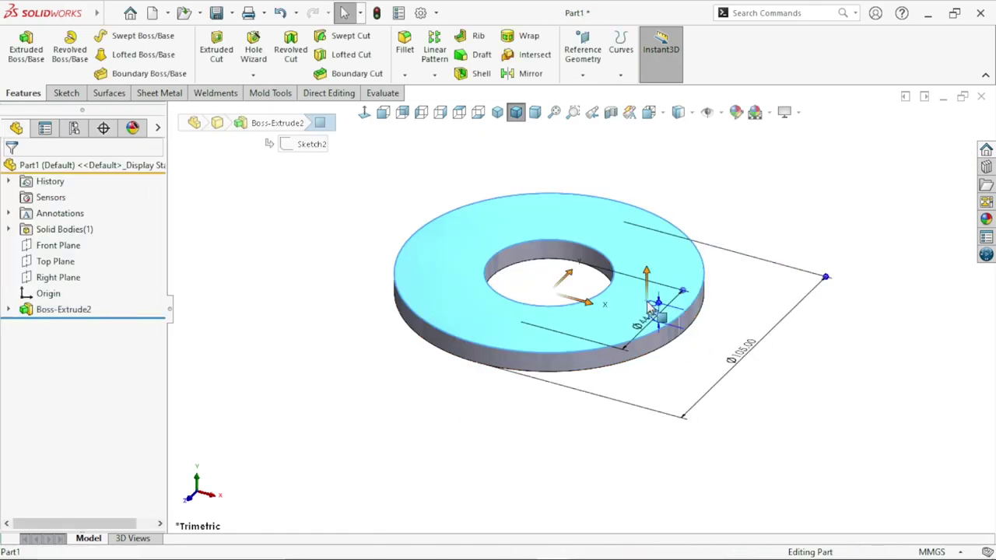
{"action": "left_click", "coordinate": [709, 261]}
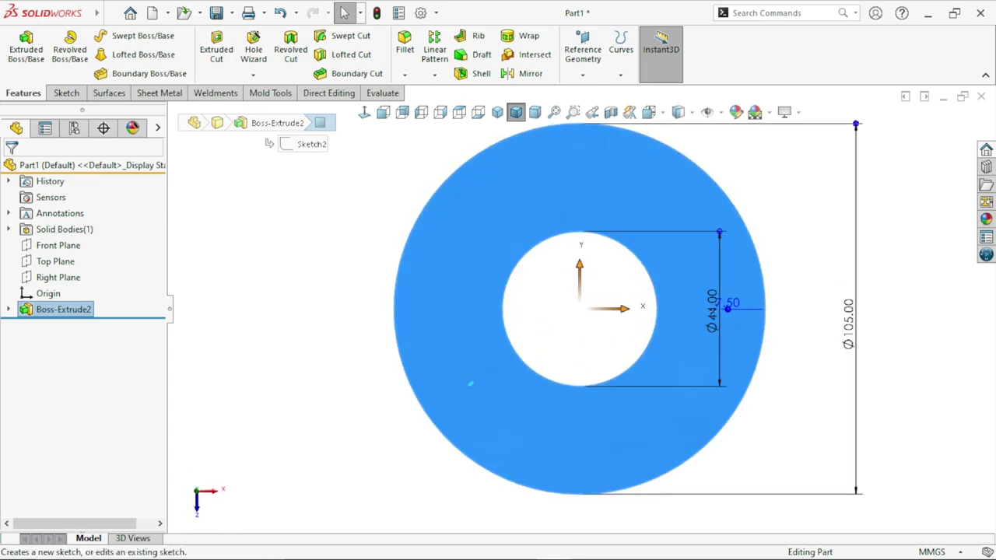
{"action": "left_click", "coordinate": [550, 243]}
{"action": "left_click", "coordinate": [239, 55]}
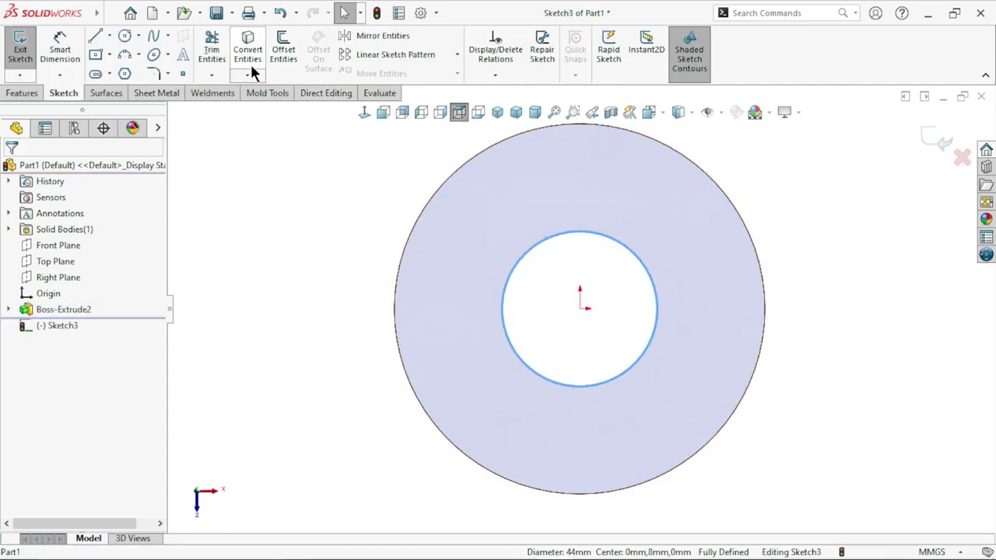
{"action": "left_click", "coordinate": [124, 37]}
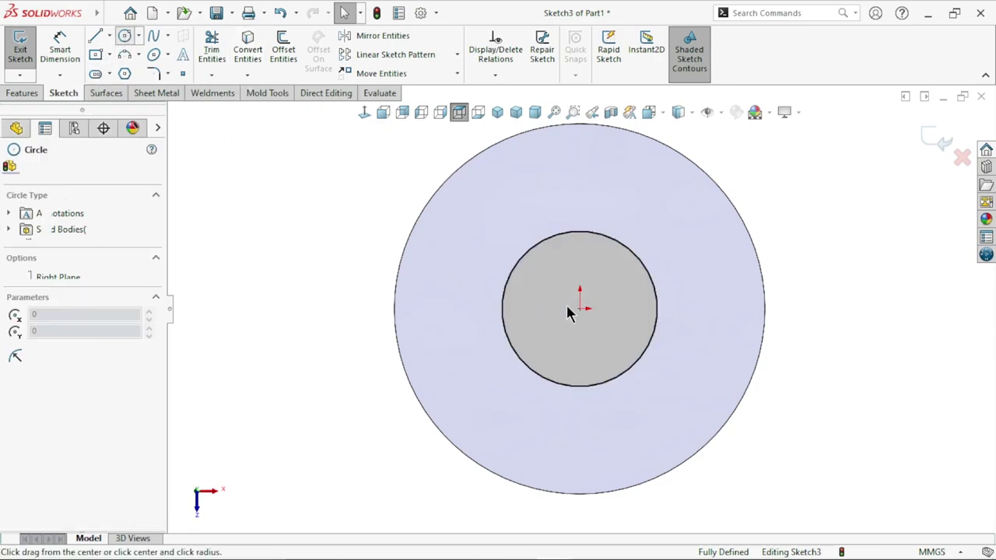
{"action": "left_click", "coordinate": [586, 307]}
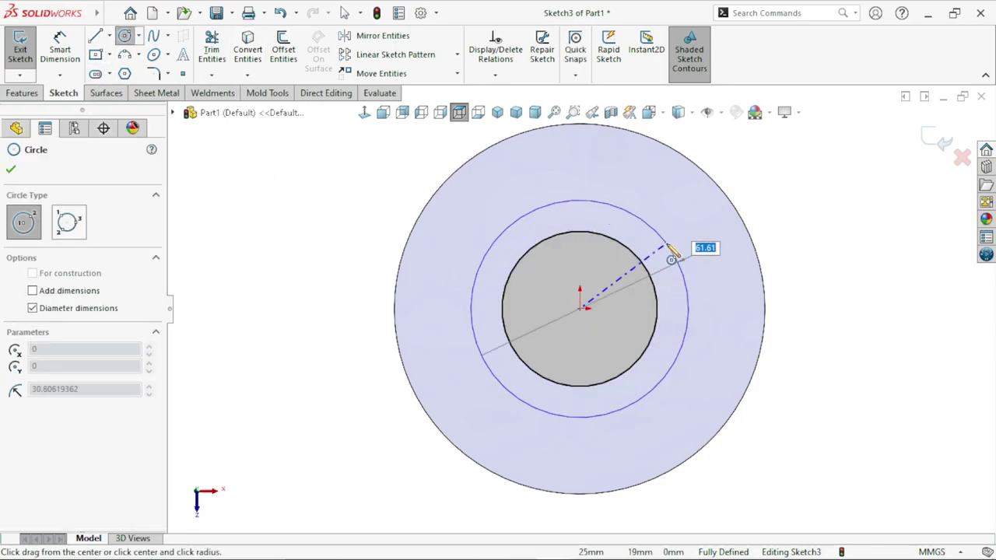
{"action": "left_click", "coordinate": [672, 253]}
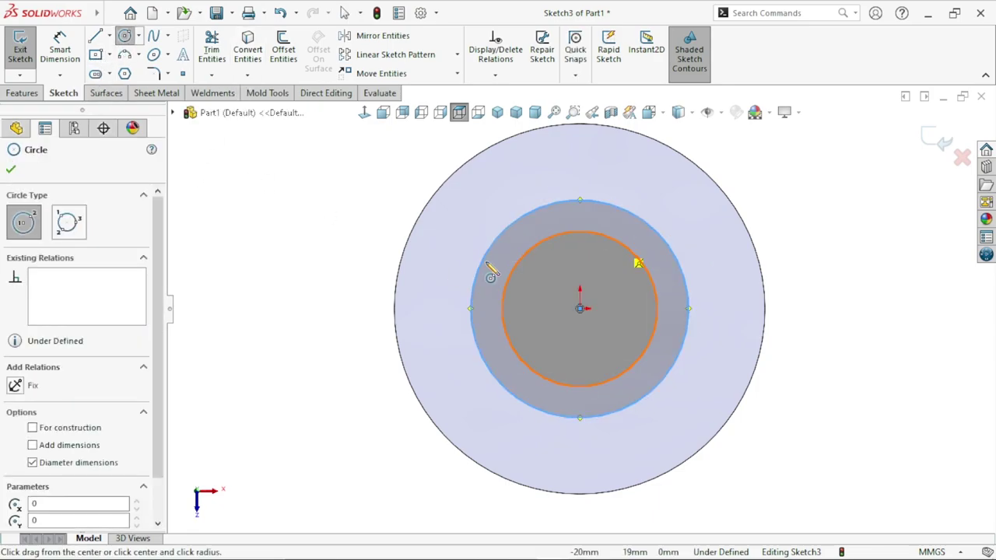
{"action": "left_click", "coordinate": [688, 315]}
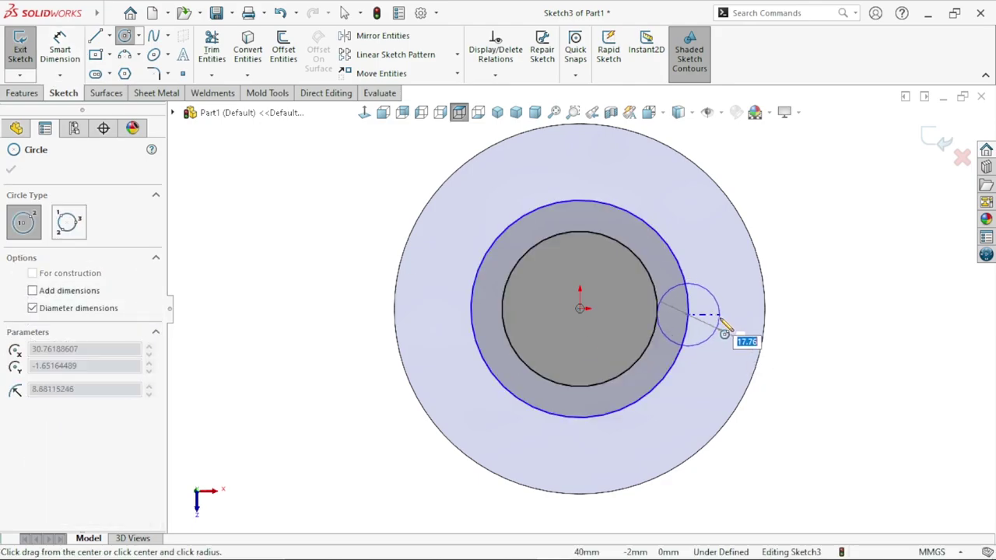
{"action": "key", "text": "Escape"}
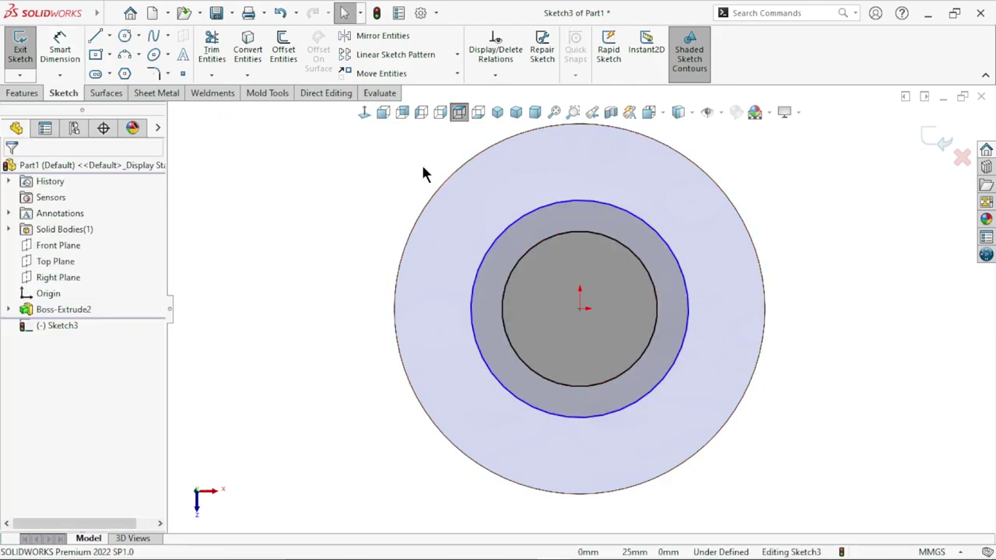
Step: Dimension the new circle to Ø55, fully defining Sketch3
{"action": "left_click", "coordinate": [73, 50]}
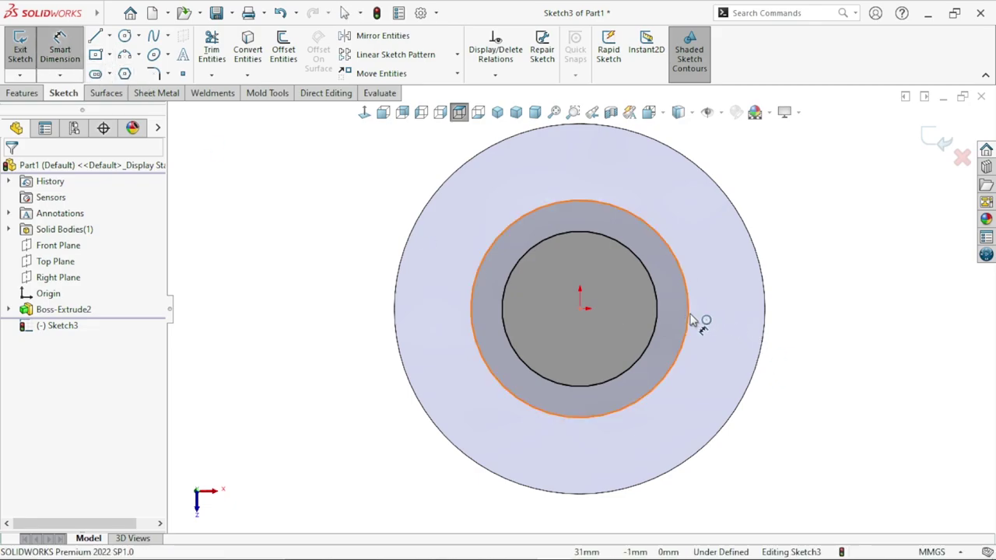
{"action": "left_click", "coordinate": [717, 319]}
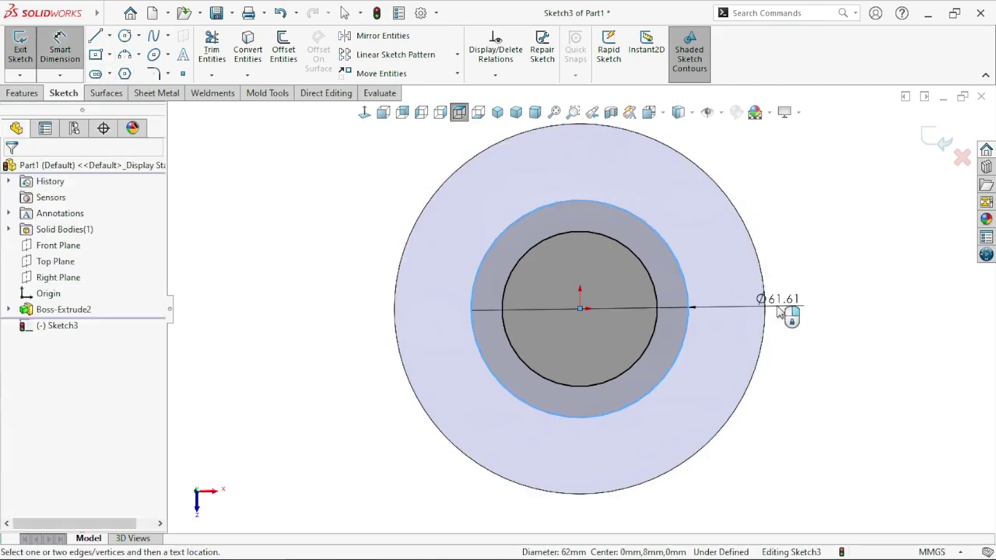
{"action": "left_click", "coordinate": [771, 305]}
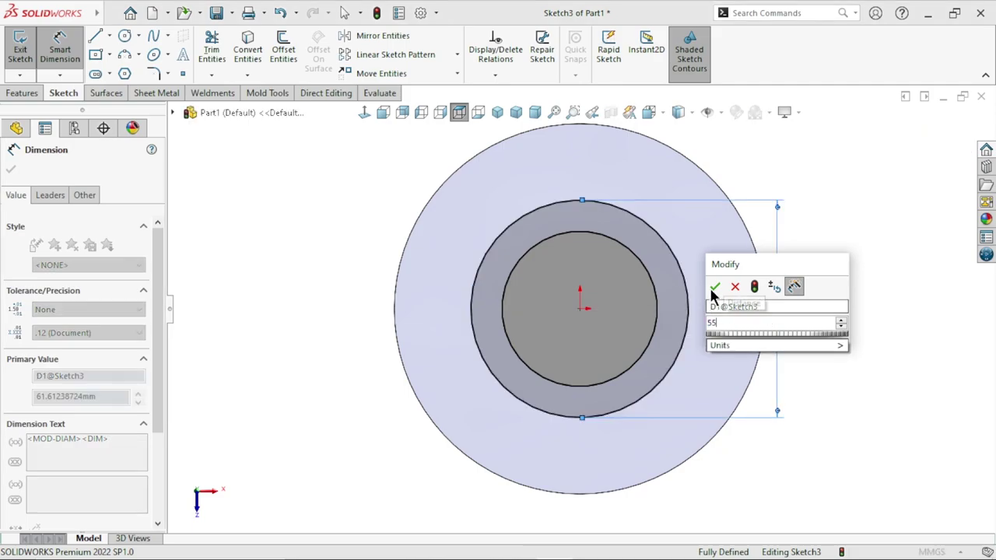
{"action": "left_click", "coordinate": [712, 287]}
{"action": "type", "text": "55"}
{"action": "key", "text": "Return"}
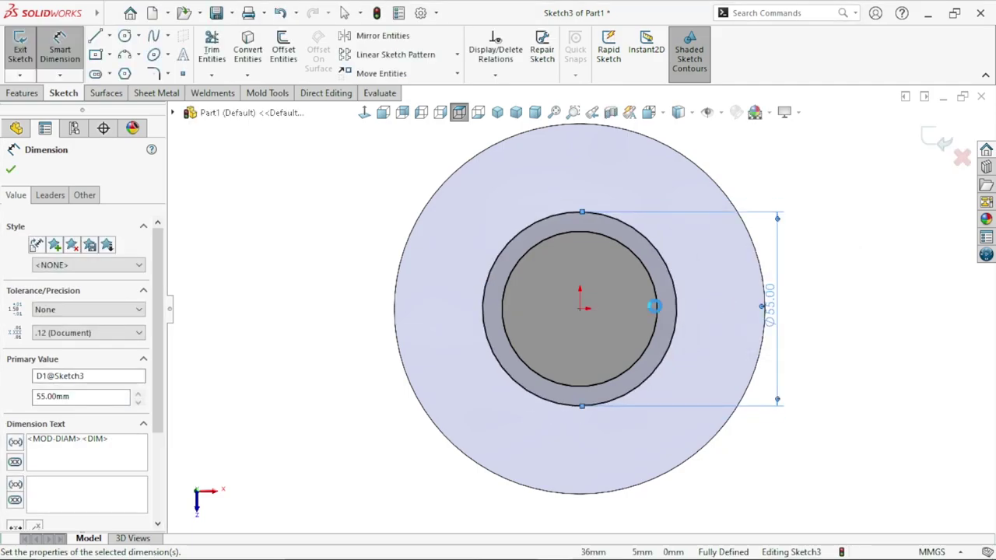
{"action": "left_click", "coordinate": [11, 171]}
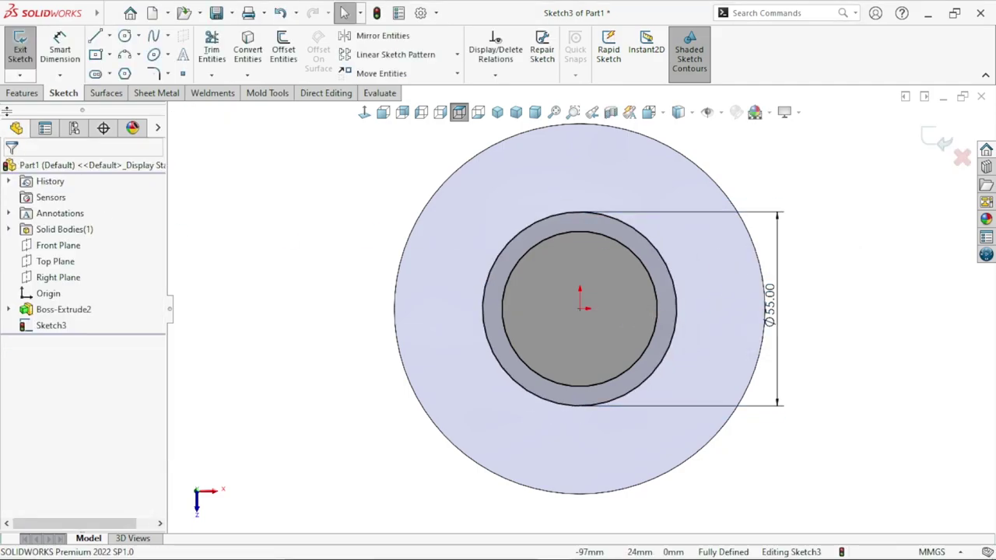
{"action": "left_click", "coordinate": [25, 93]}
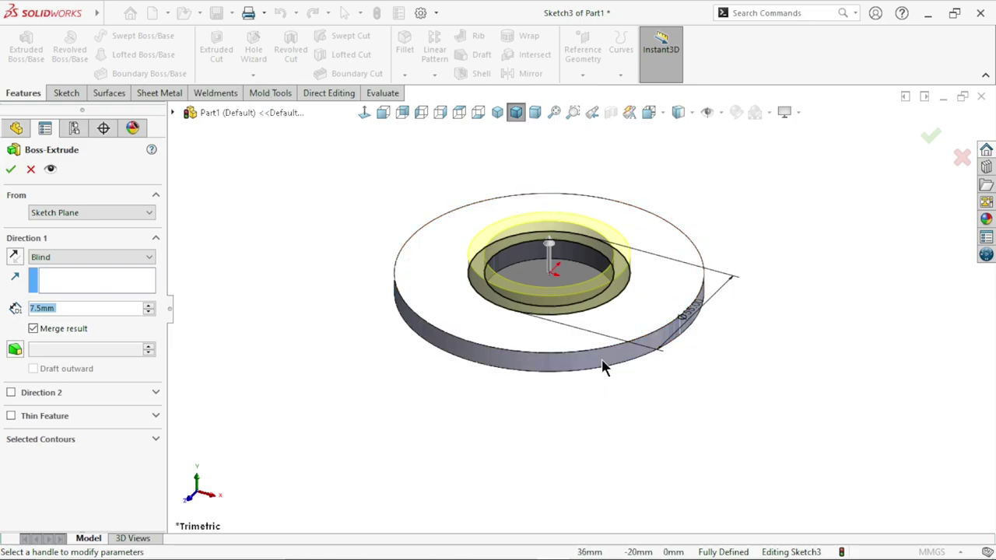
Step: Extrude the tube 74.5 mm (entered as 82-7.5) up from the flange
{"action": "scroll", "coordinate": [615, 365], "scroll_direction": "up", "scroll_amount": 3}
{"action": "scroll", "coordinate": [545, 229], "scroll_direction": "down", "scroll_amount": 2}
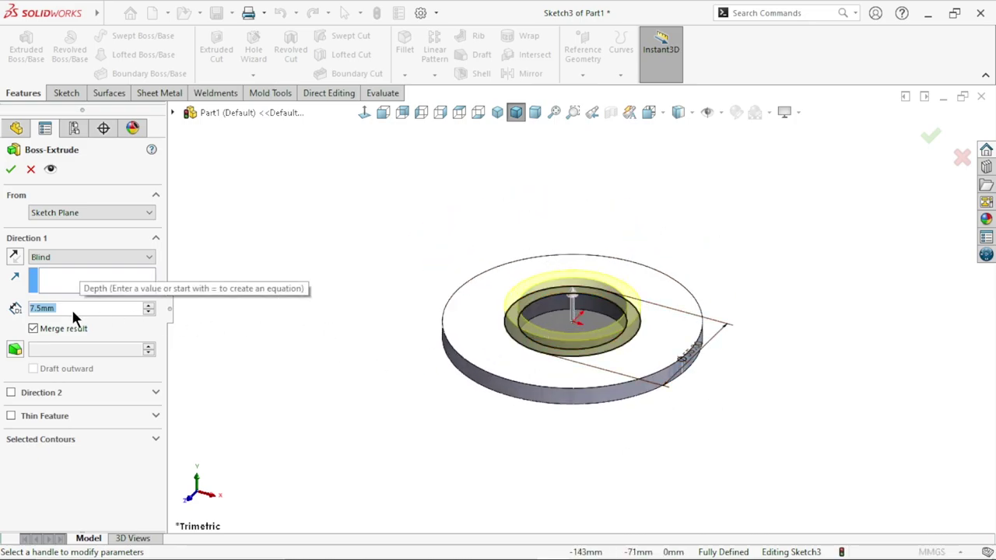
{"action": "type", "text": "82"}
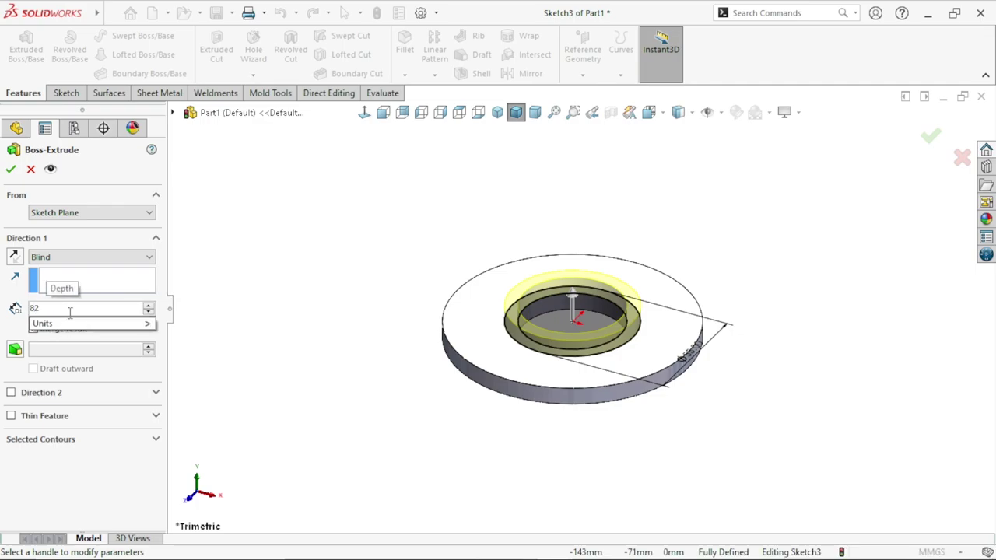
{"action": "type", "text": "-"}
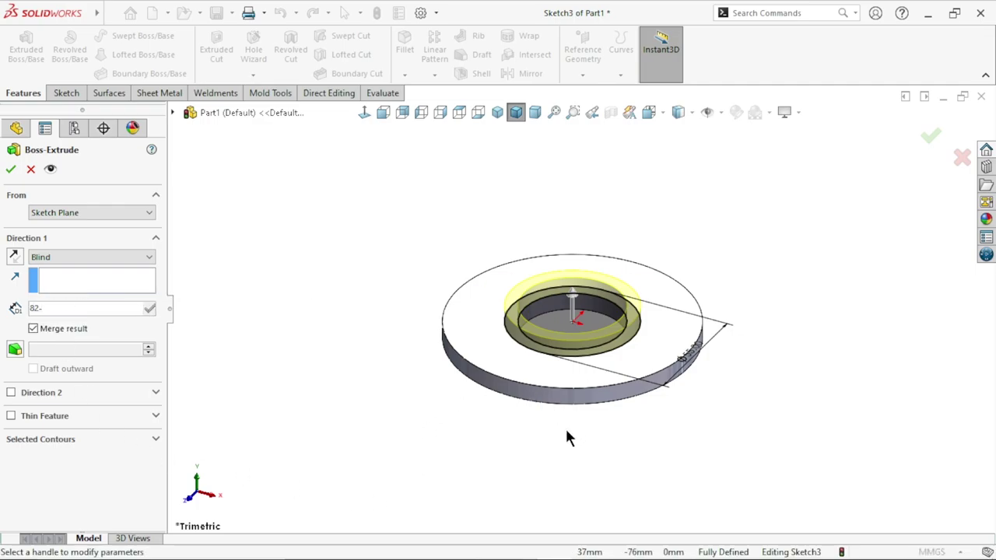
{"action": "type", "text": "7.5"}
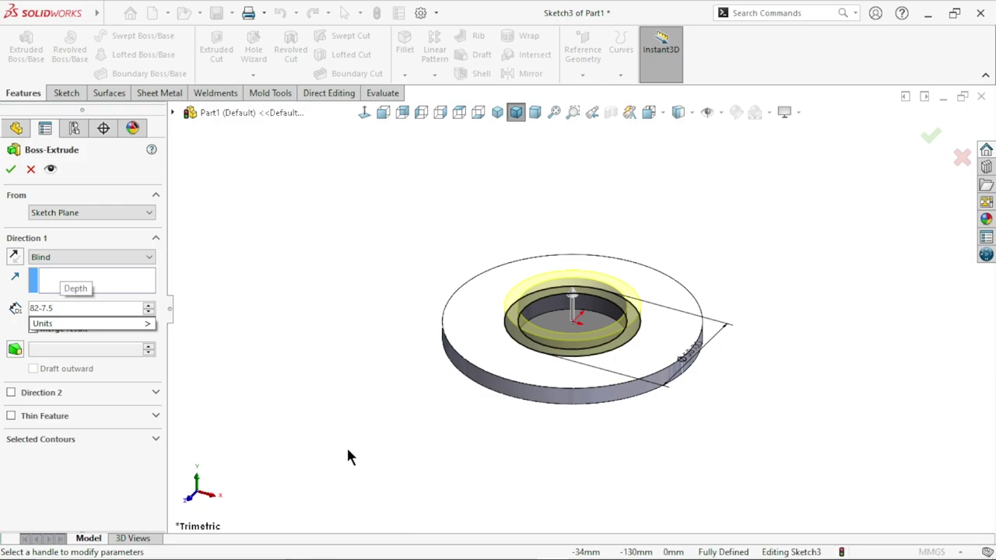
{"action": "key", "text": "Return"}
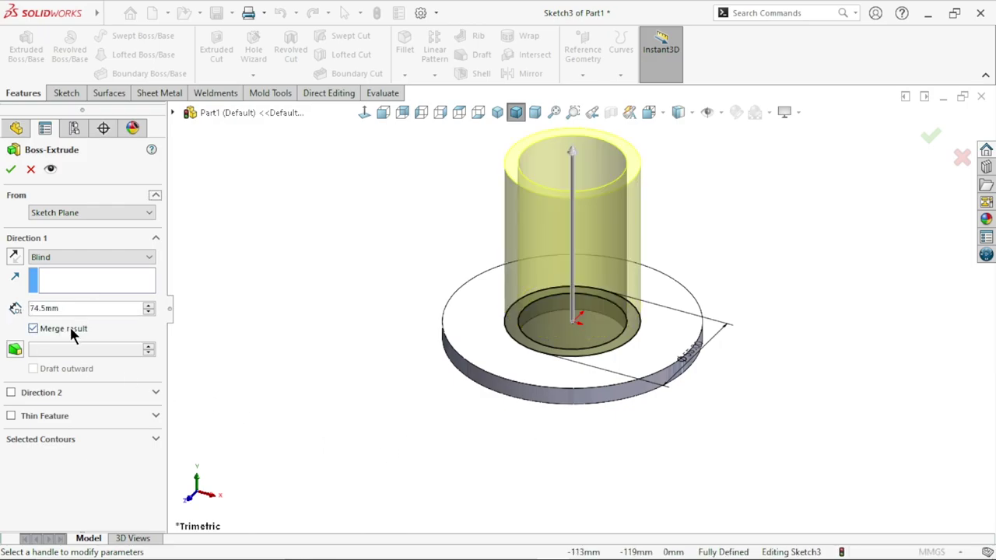
{"action": "left_click", "coordinate": [11, 170]}
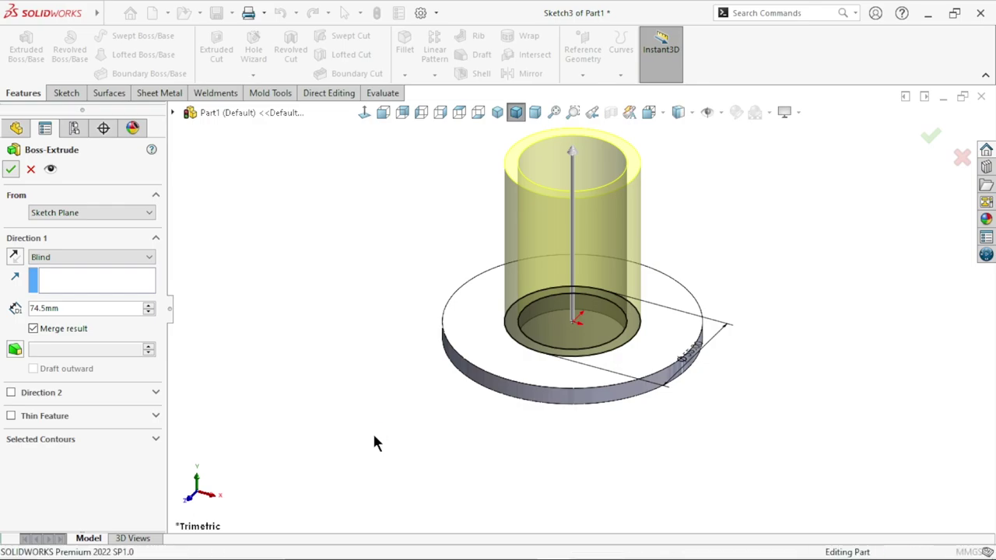
Step: On the flange's bottom face, sketch a circle centred on the origin
{"action": "scroll", "coordinate": [545, 334], "scroll_direction": "up", "scroll_amount": 2}
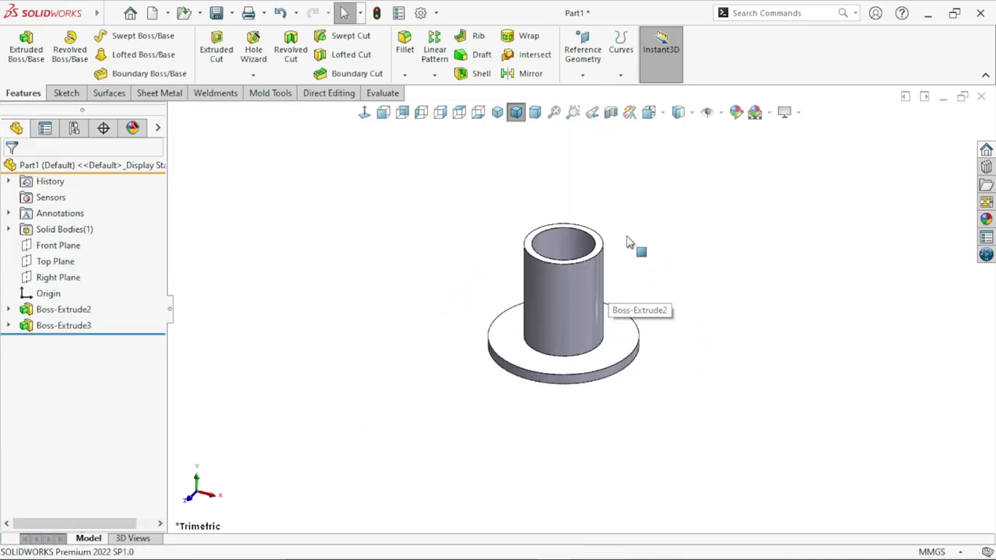
{"action": "middle_click_drag", "start_coordinate": [607, 311], "coordinate": [591, 377]}
{"action": "left_click", "coordinate": [591, 377]}
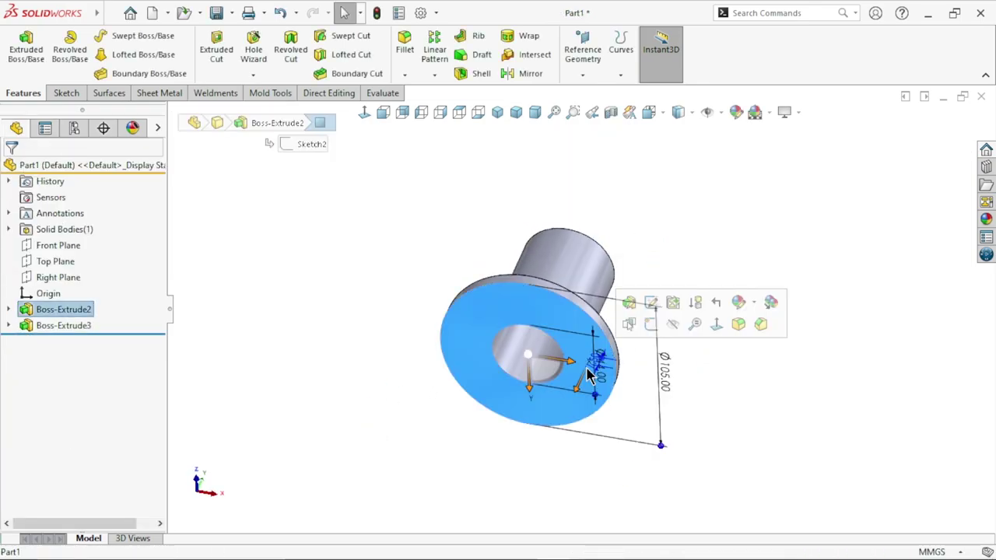
{"action": "left_click", "coordinate": [649, 327]}
{"action": "left_click", "coordinate": [125, 36]}
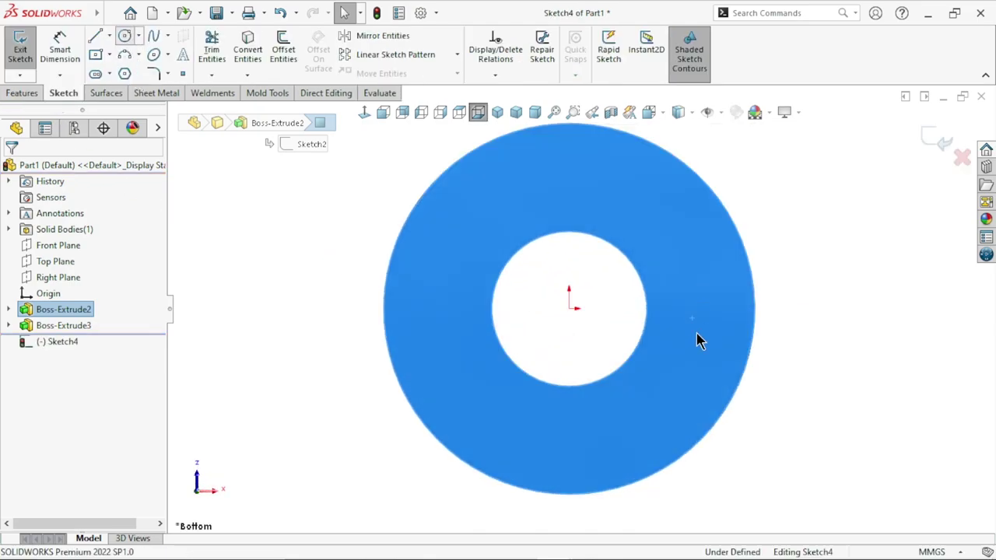
{"action": "left_click", "coordinate": [569, 308]}
{"action": "left_click", "coordinate": [663, 250]}
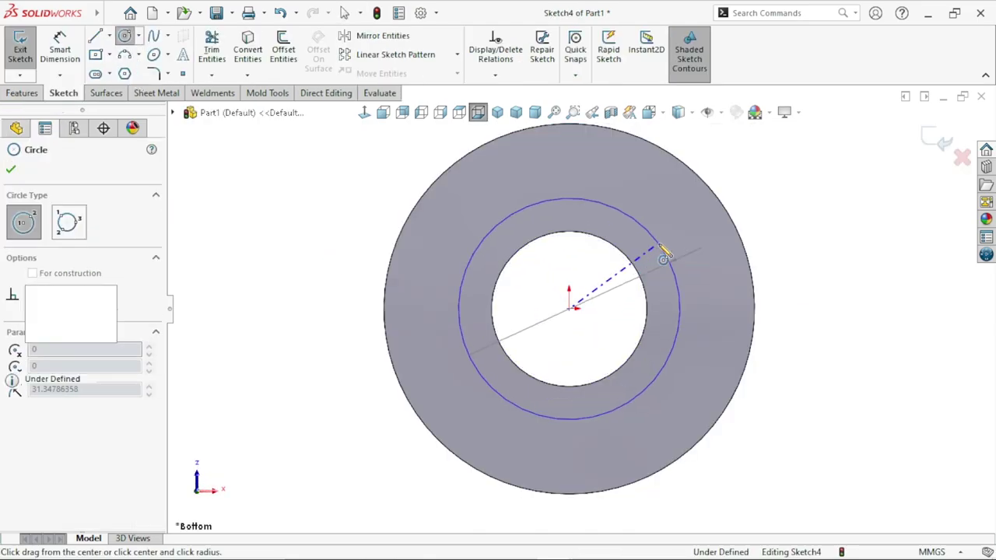
Step: Dimension the bottom-face circle to Ø50
{"action": "left_click", "coordinate": [60, 48]}
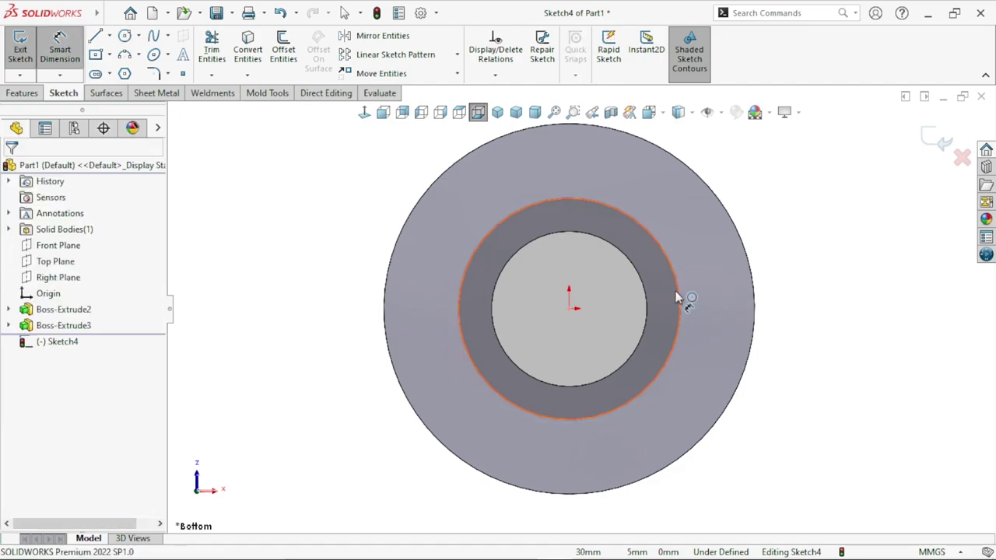
{"action": "left_click", "coordinate": [678, 304]}
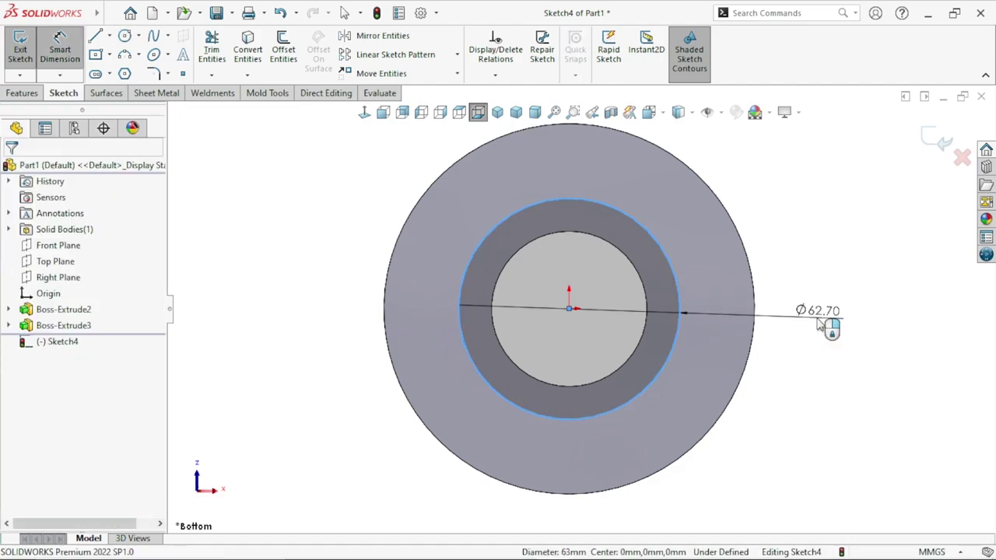
{"action": "left_click", "coordinate": [819, 325]}
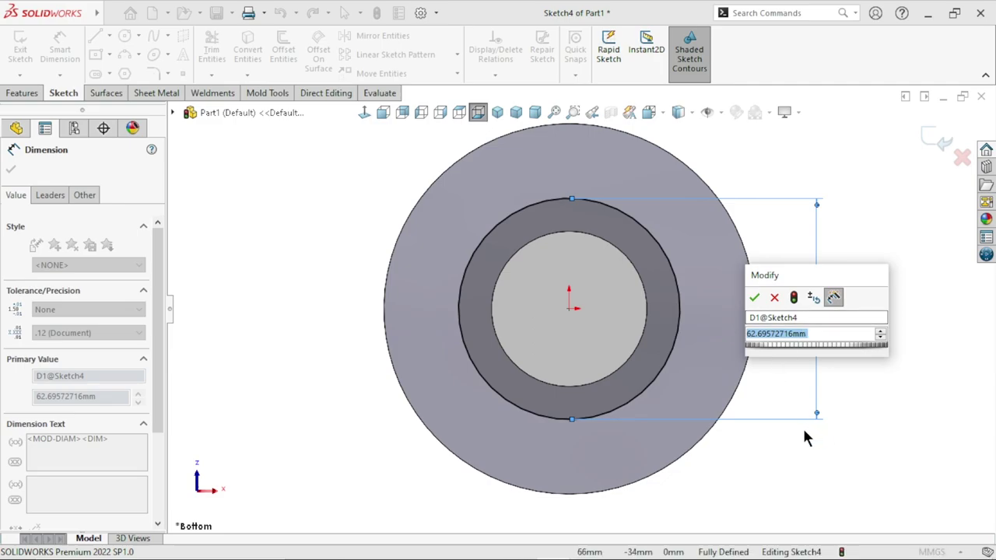
{"action": "type", "text": "50"}
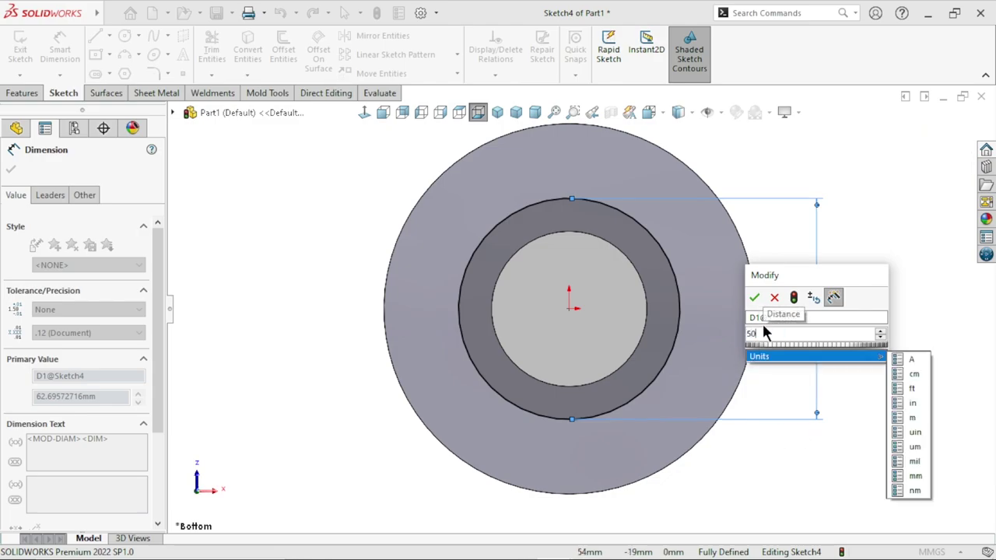
{"action": "left_click", "coordinate": [756, 299]}
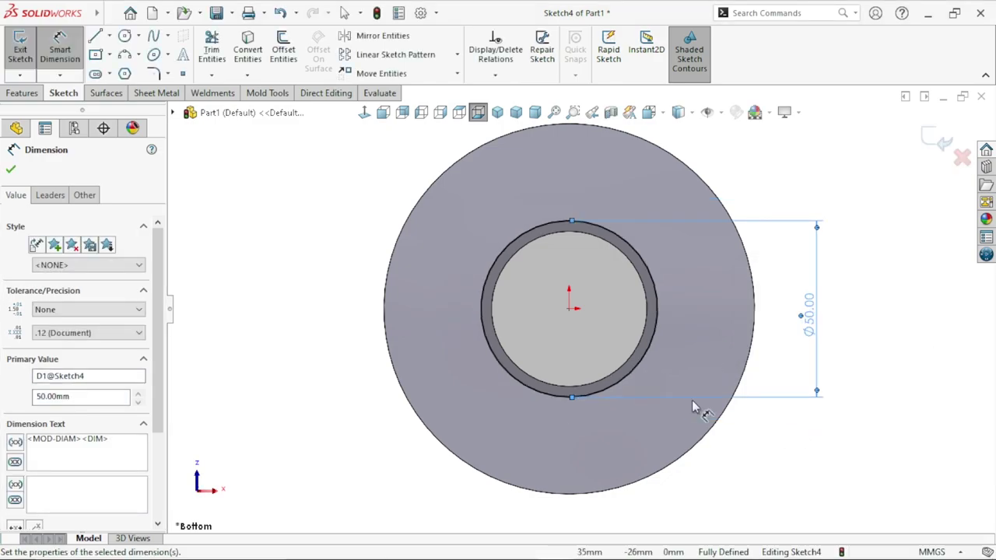
{"action": "left_click", "coordinate": [10, 169]}
{"action": "left_click", "coordinate": [15, 93]}
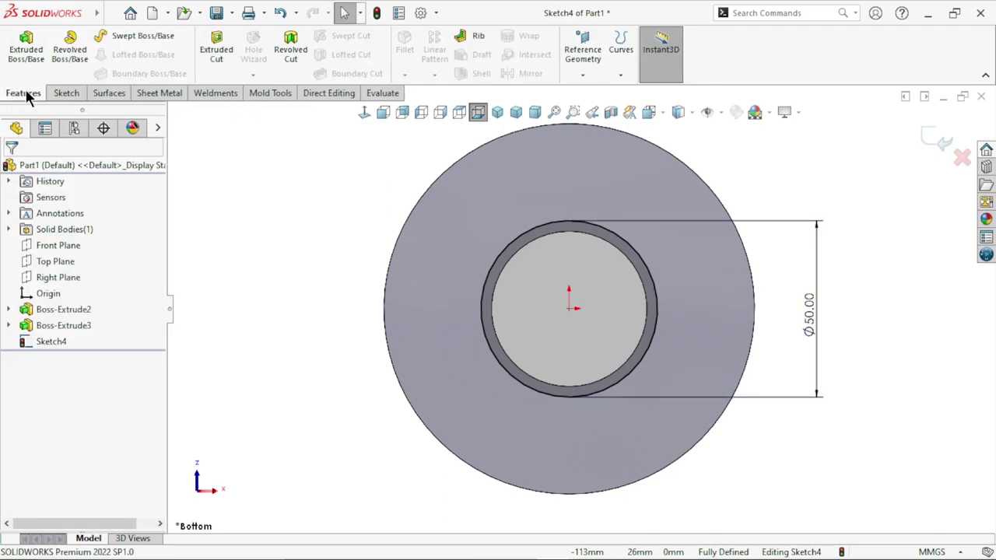
Step: Cut the Ø50 circle 3 mm into the flange bottom as a counterbore, then view down the tube end
{"action": "left_click", "coordinate": [216, 49]}
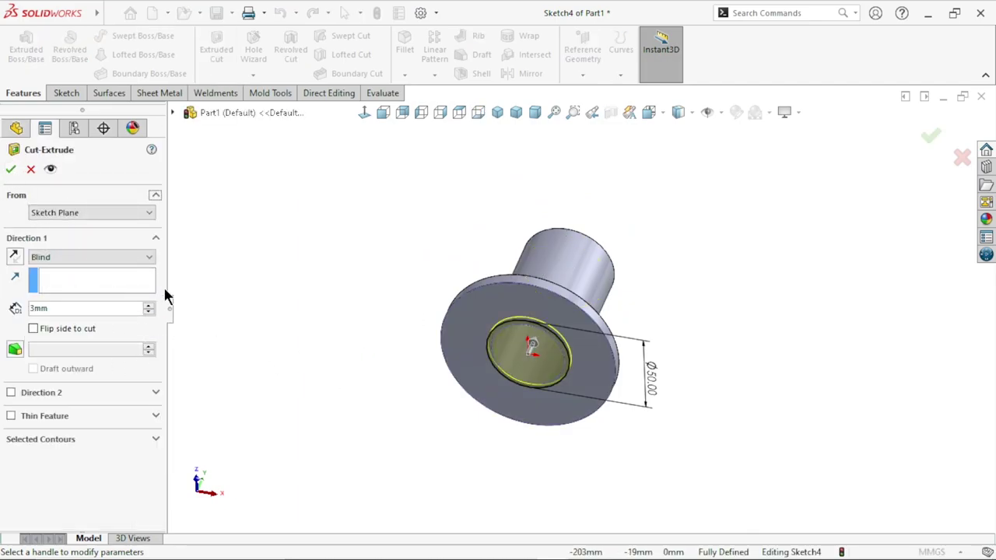
{"action": "left_click", "coordinate": [11, 171]}
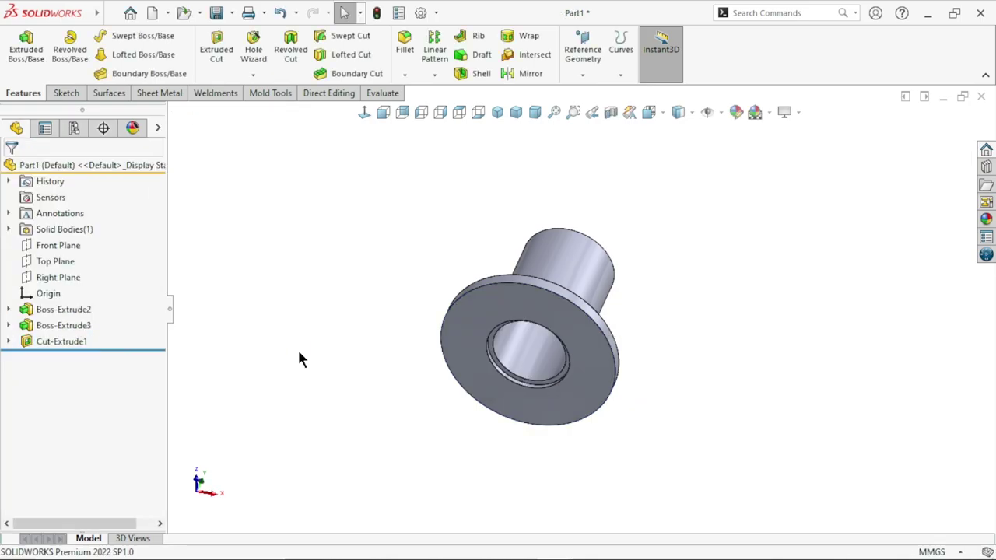
{"action": "middle_click_drag", "start_coordinate": [600, 399], "coordinate": [528, 460]}
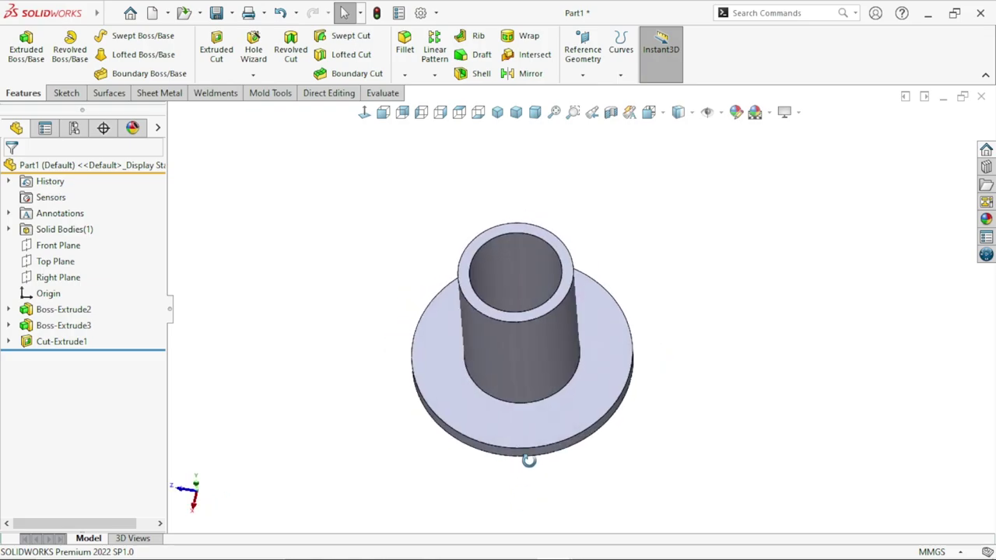
Step: On the tube's end face, sketch a vertical centerline from the origin to the flange's outer edge
{"action": "scroll", "coordinate": [545, 304], "scroll_direction": "down", "scroll_amount": 3}
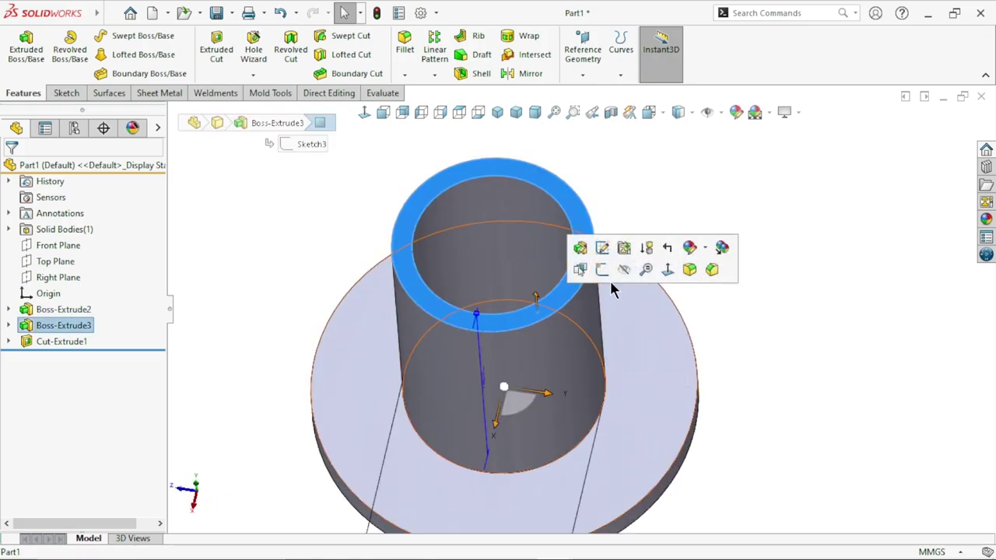
{"action": "left_click", "coordinate": [603, 269]}
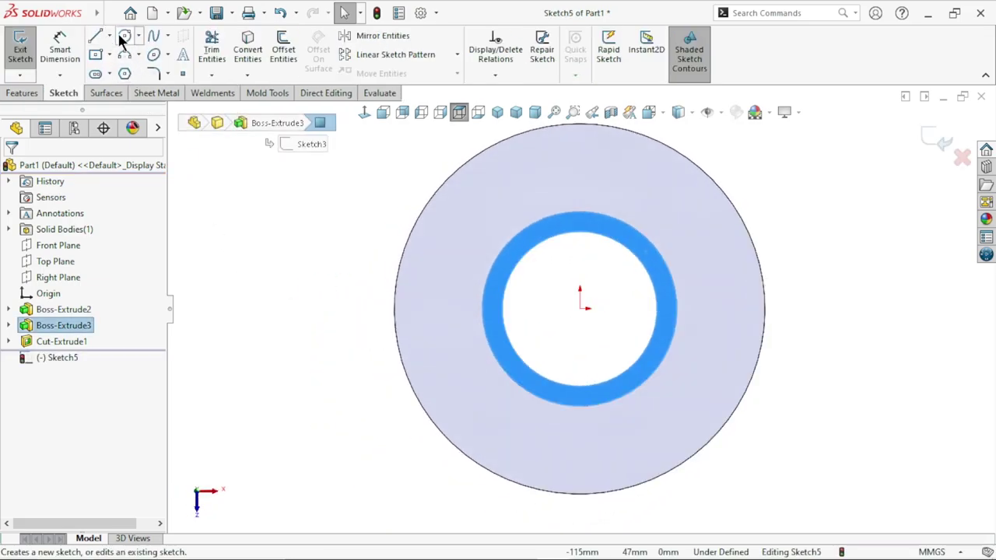
{"action": "left_click", "coordinate": [109, 35]}
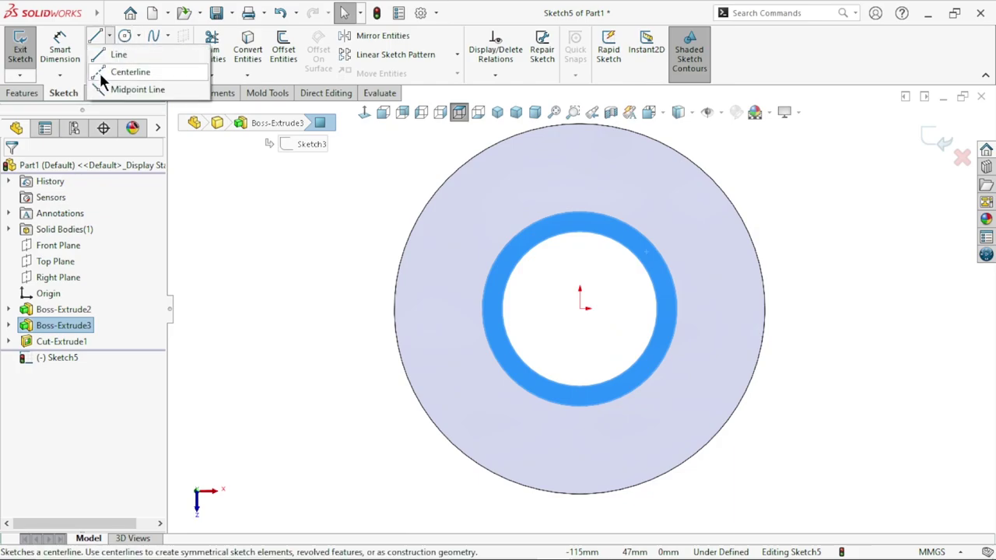
{"action": "left_click", "coordinate": [100, 72]}
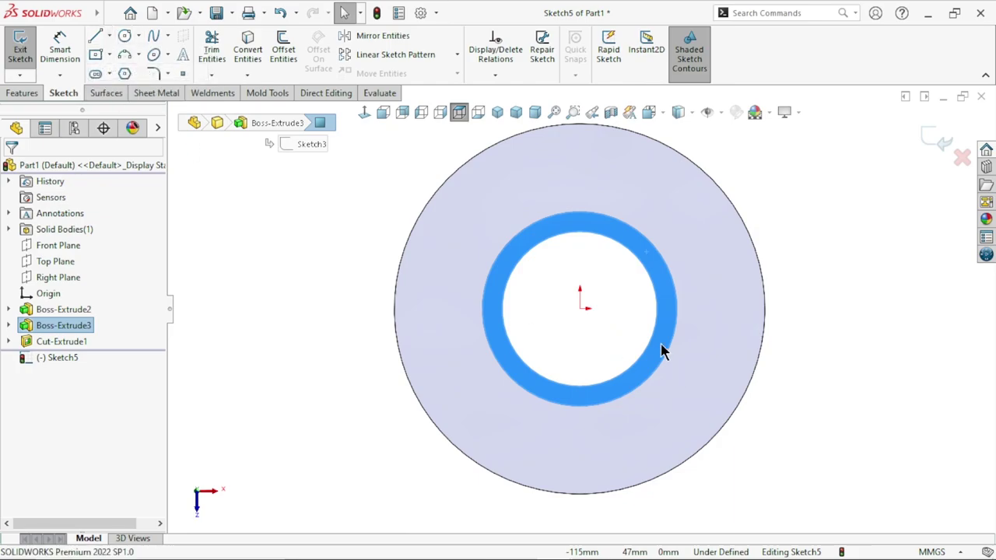
{"action": "left_click", "coordinate": [580, 495]}
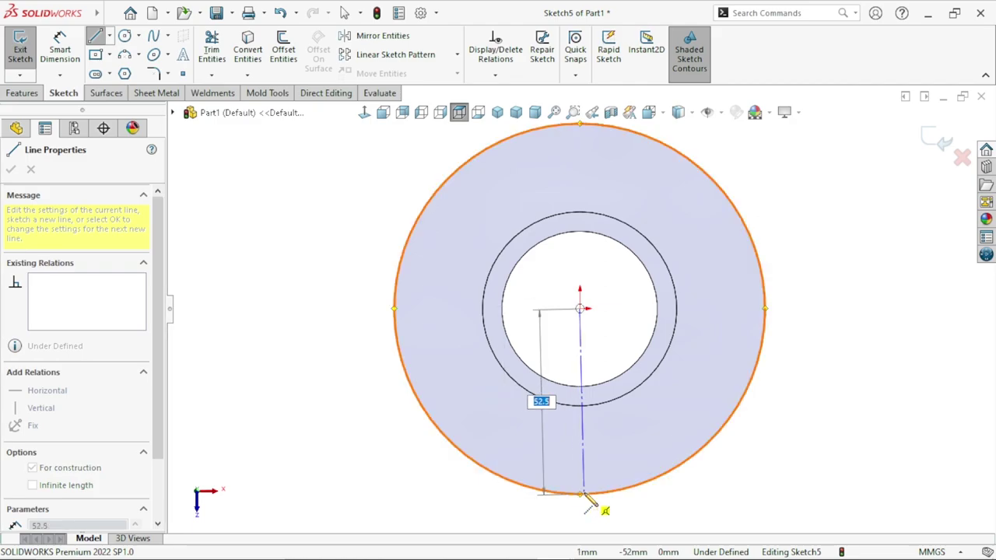
{"action": "left_click", "coordinate": [579, 495]}
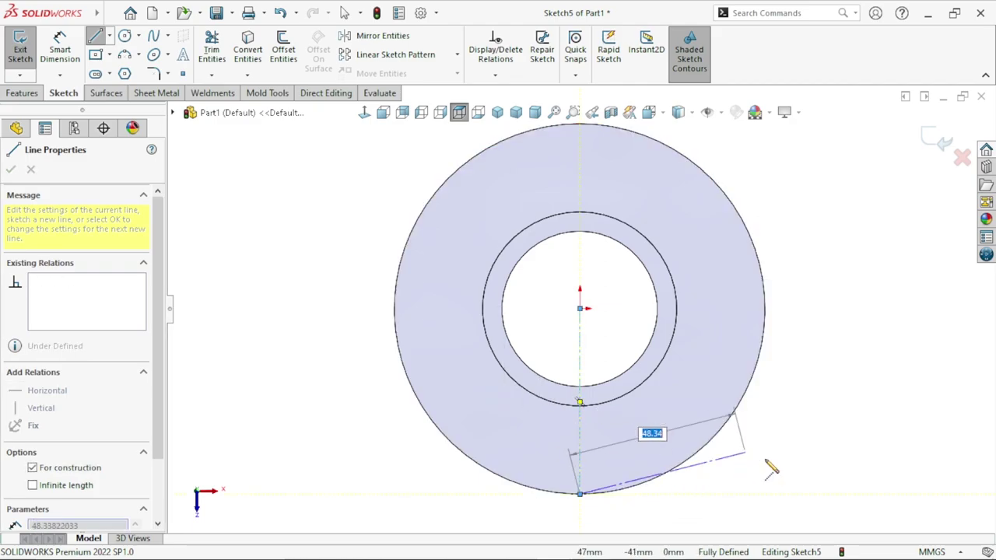
{"action": "right_click", "coordinate": [743, 450]}
{"action": "left_click", "coordinate": [788, 395]}
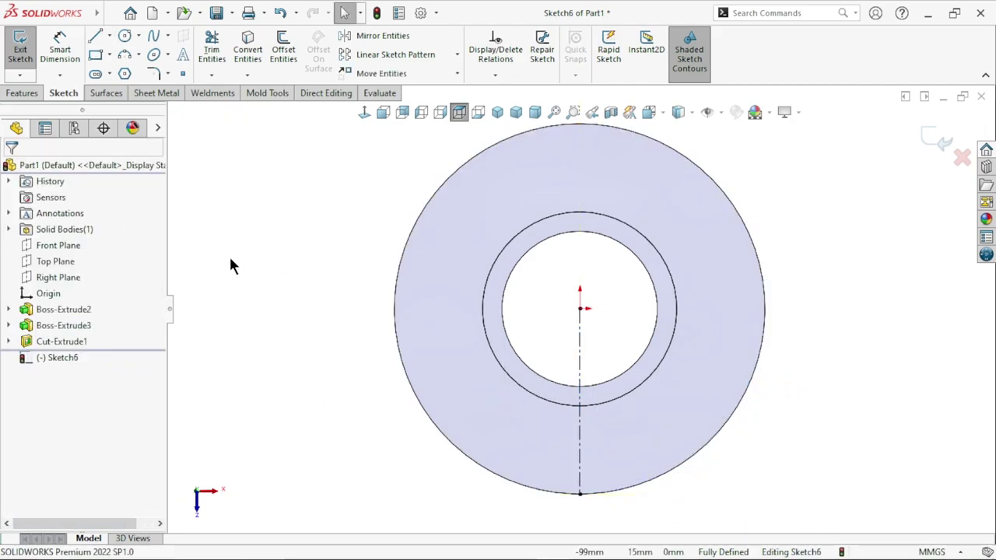
{"action": "left_click", "coordinate": [102, 36]}
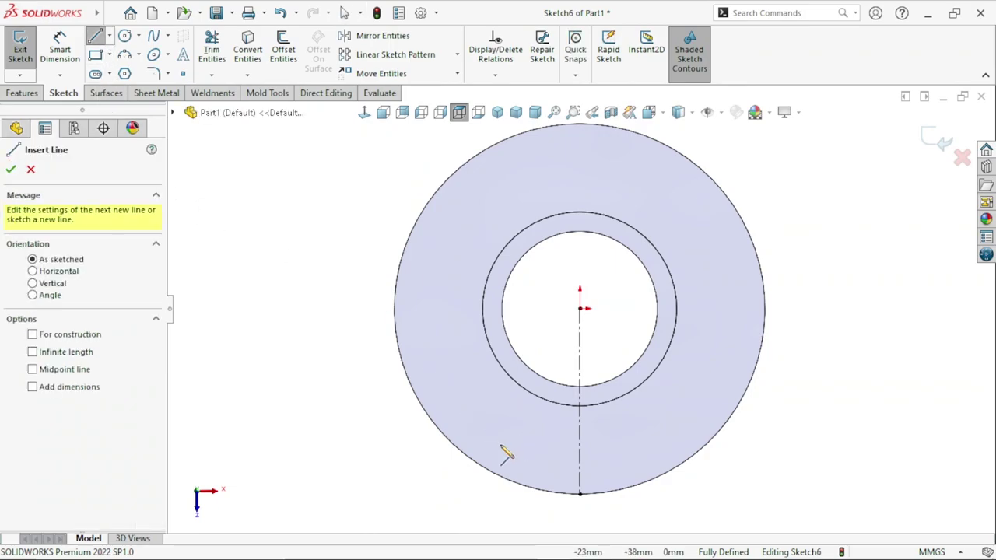
Step: Draw a vertical line and mirror it about the centerline
{"action": "left_click_drag", "start_coordinate": [501, 444], "coordinate": [500, 365]}
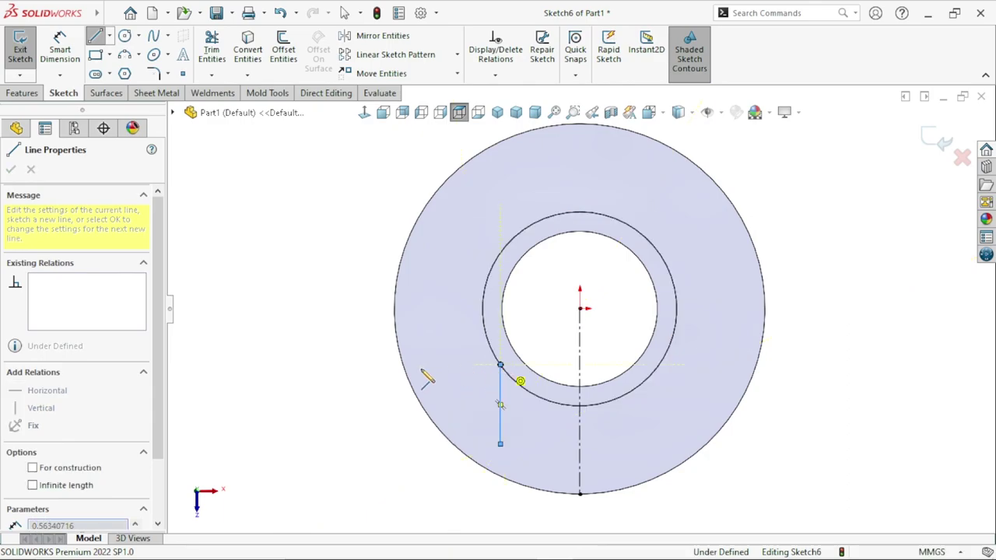
{"action": "right_click", "coordinate": [337, 368]}
{"action": "left_click", "coordinate": [377, 381]}
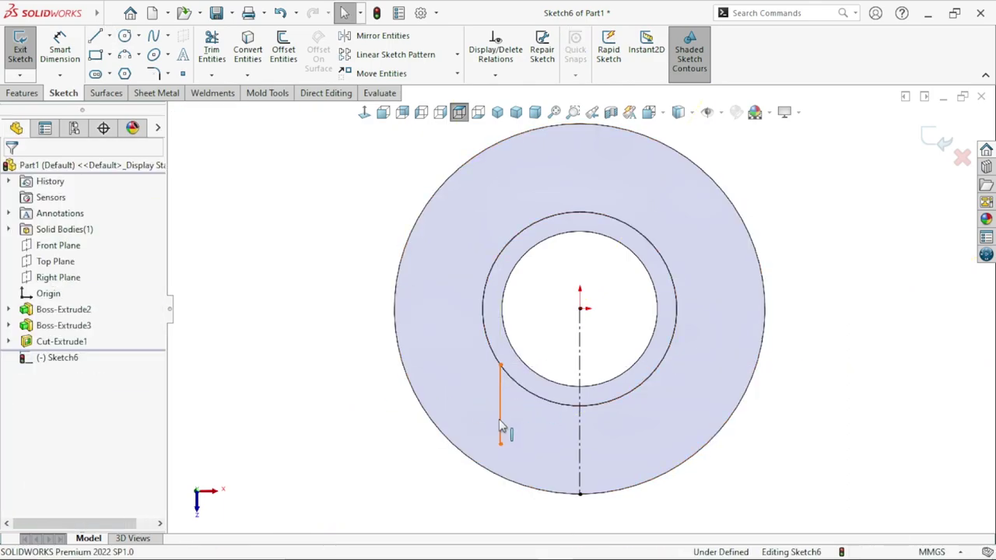
{"action": "left_click", "coordinate": [500, 428]}
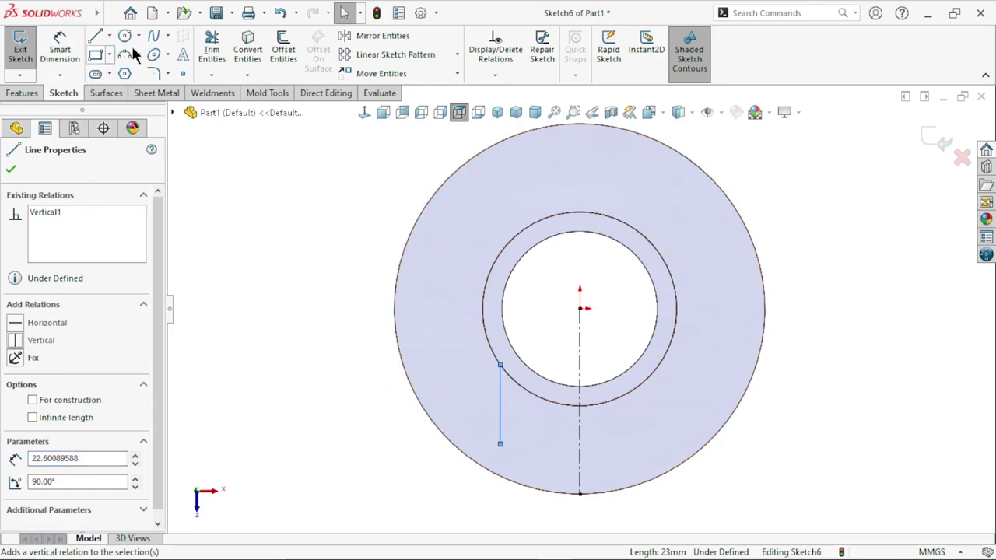
{"action": "left_click", "coordinate": [501, 408]}
{"action": "left_click", "coordinate": [49, 349]}
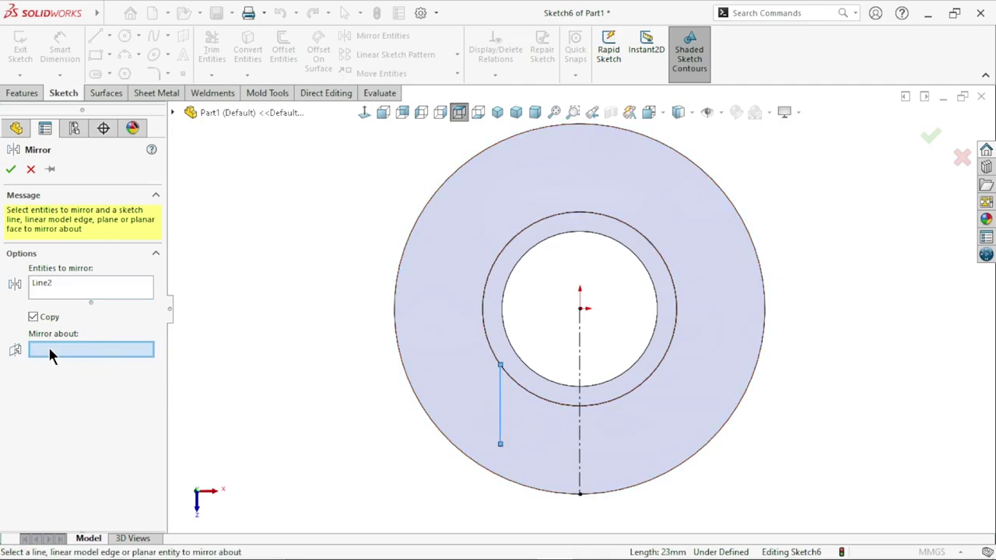
{"action": "left_click", "coordinate": [579, 428]}
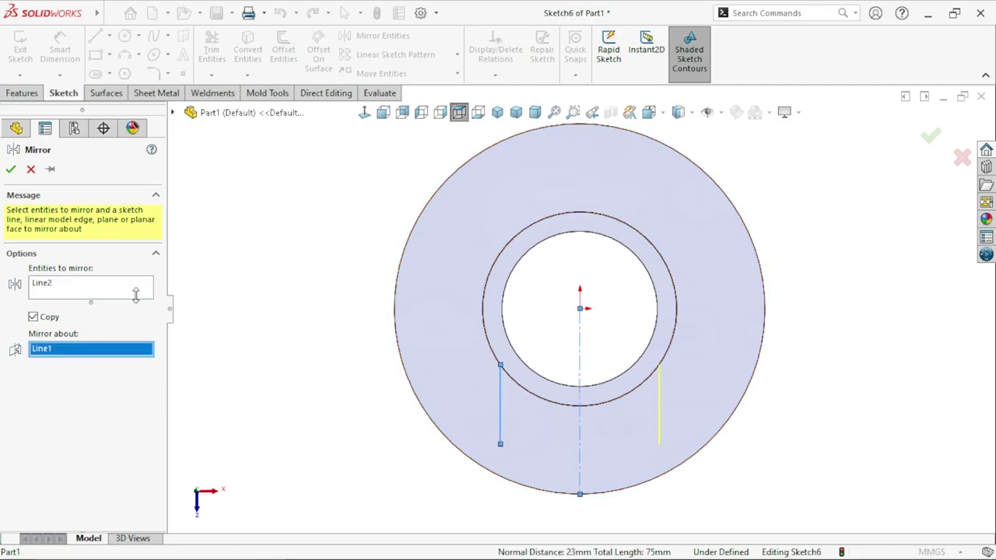
{"action": "left_click", "coordinate": [10, 170]}
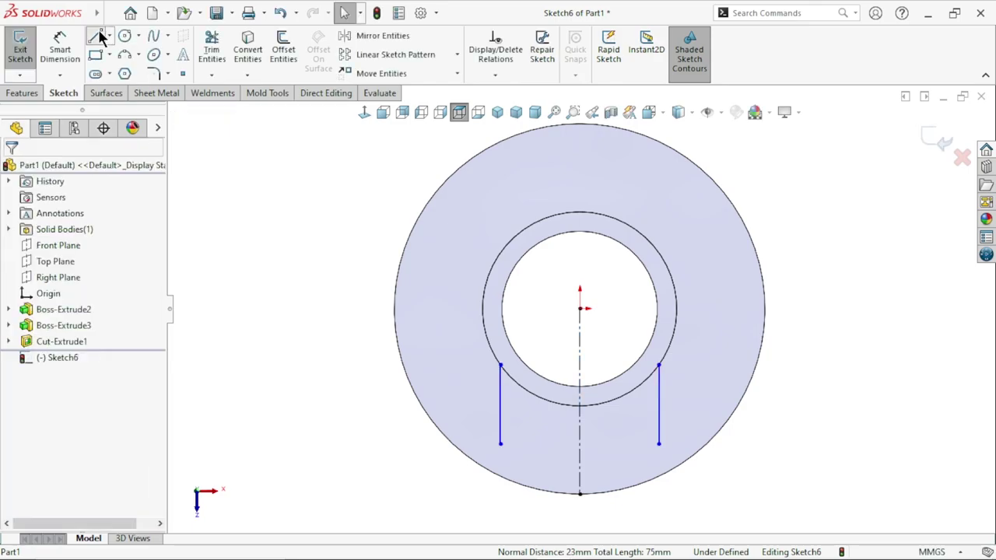
Step: Join the two vertical lines' bottom ends with a horizontal line to form a U
{"action": "left_click", "coordinate": [96, 35]}
{"action": "left_click", "coordinate": [500, 444]}
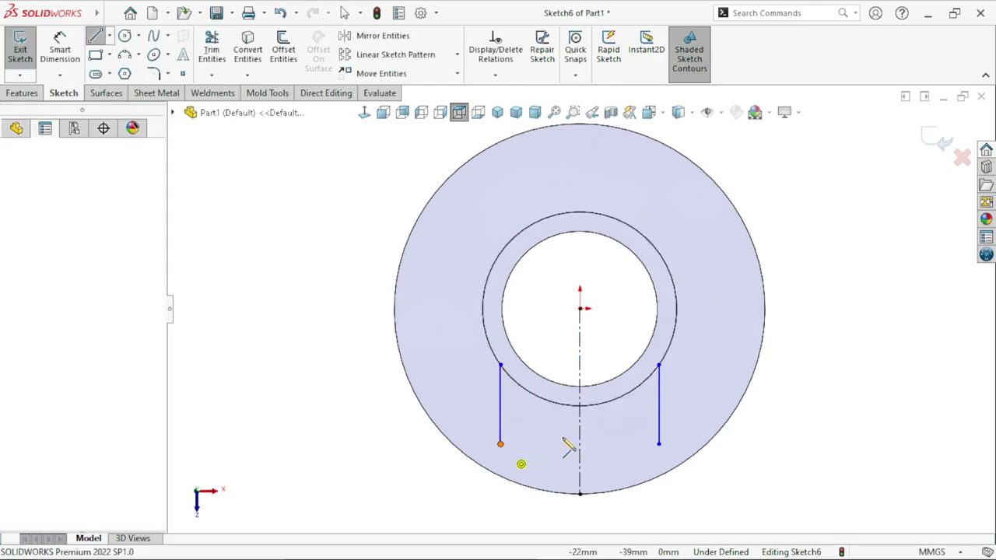
{"action": "left_click", "coordinate": [659, 444]}
{"action": "right_click", "coordinate": [292, 429]}
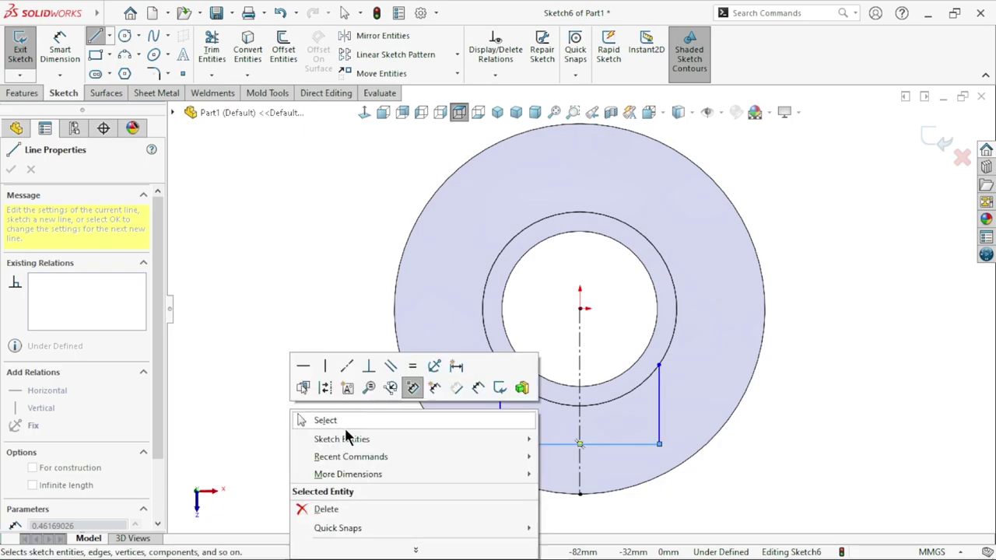
{"action": "left_click", "coordinate": [360, 424]}
{"action": "left_click", "coordinate": [514, 244]}
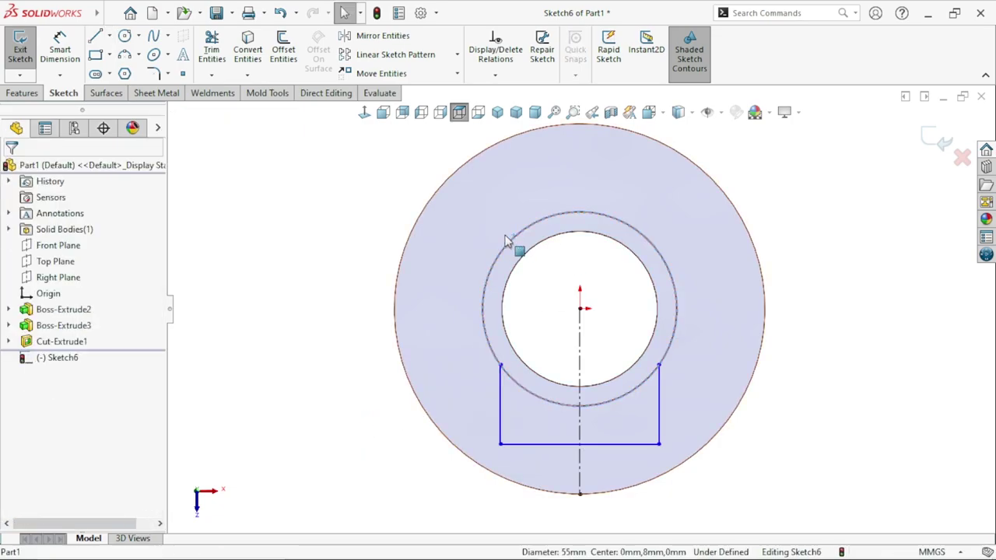
Step: Convert the tube's outer edge into the sketch and dimension the bottom line 46 mm wide
{"action": "left_click", "coordinate": [263, 53]}
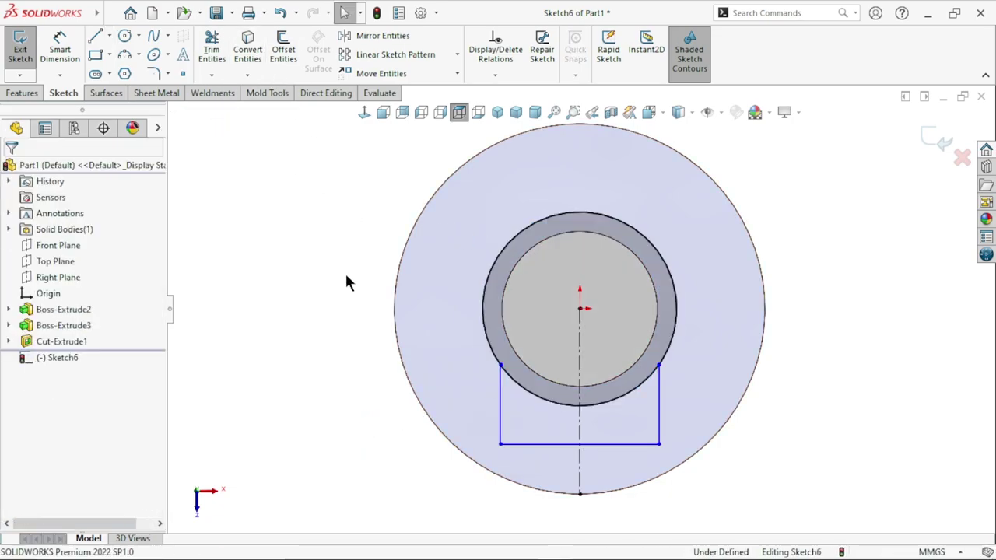
{"action": "left_click", "coordinate": [62, 52]}
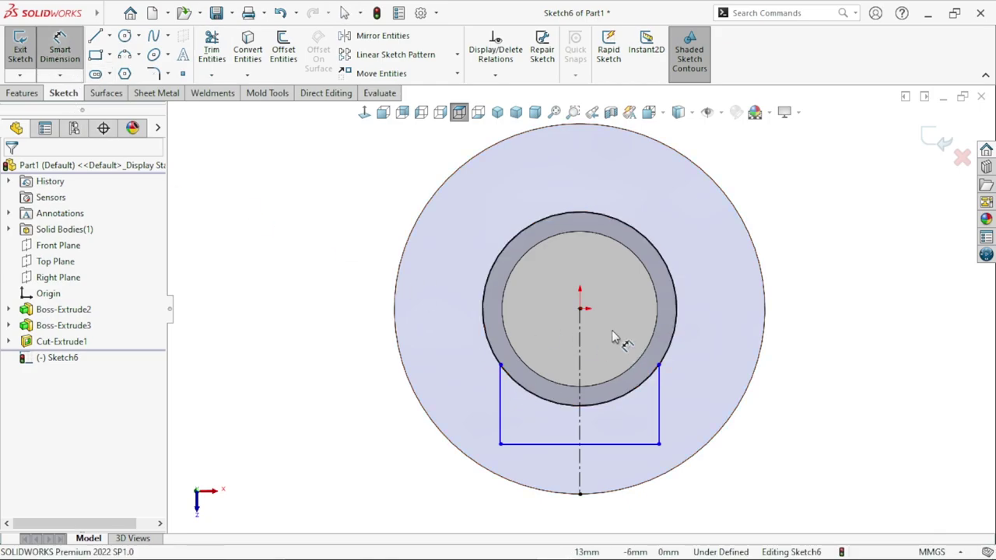
{"action": "scroll", "coordinate": [587, 449], "scroll_direction": "up", "scroll_amount": 3}
{"action": "scroll", "coordinate": [615, 405], "scroll_direction": "down", "scroll_amount": 5}
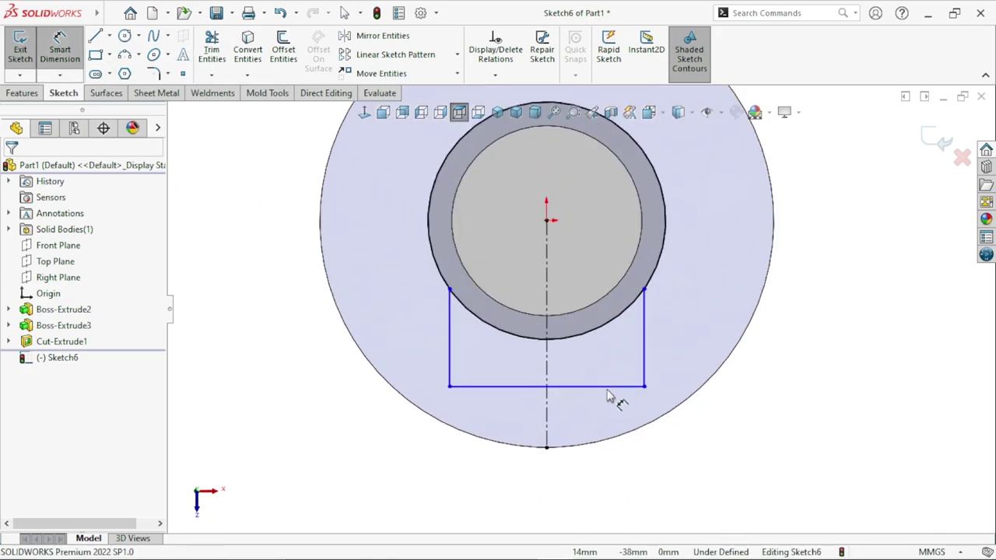
{"action": "left_click", "coordinate": [580, 386]}
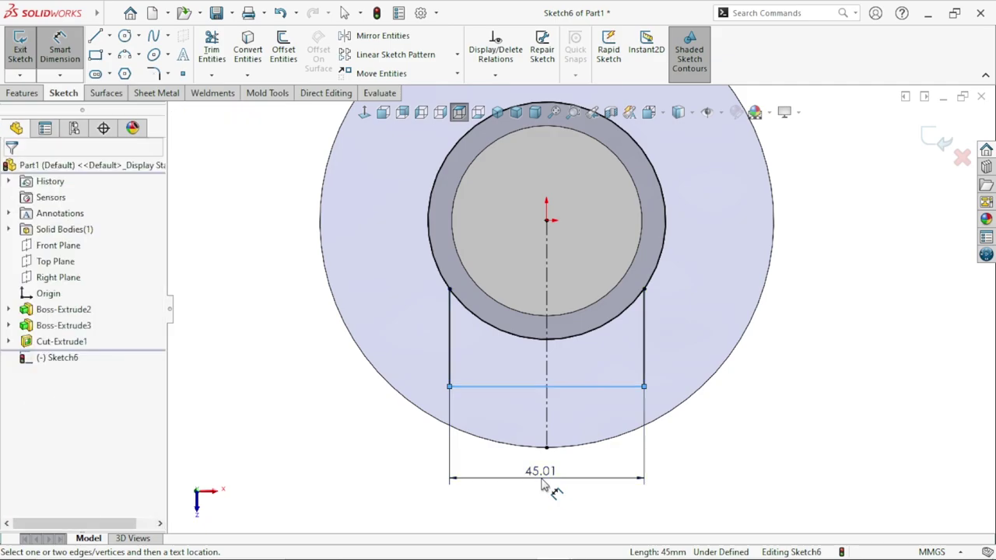
{"action": "left_click", "coordinate": [544, 484]}
{"action": "type", "text": "46"}
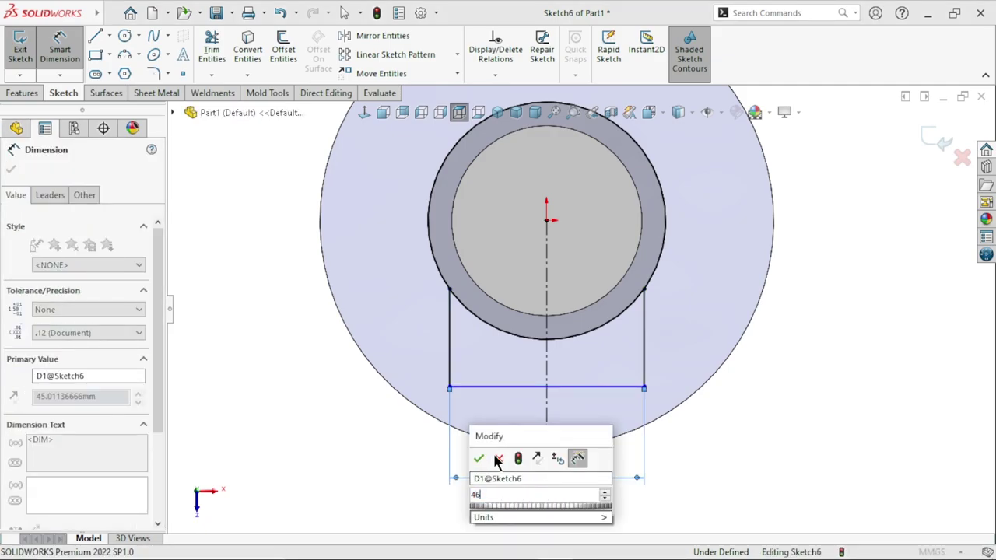
{"action": "left_click", "coordinate": [480, 459]}
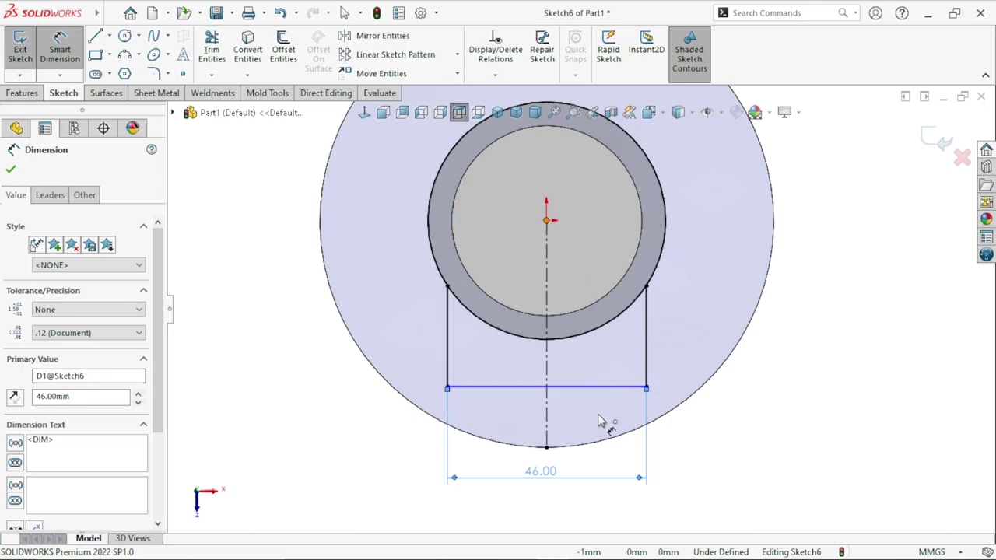
Step: Place the bottom line 40 mm below the origin, fully defining the sketch
{"action": "left_click", "coordinate": [611, 388]}
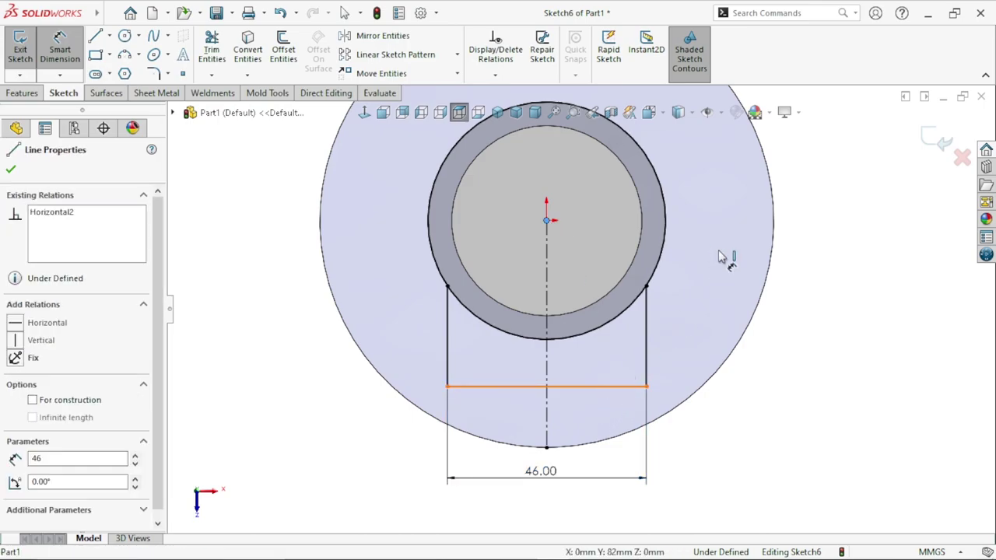
{"action": "left_click", "coordinate": [546, 220]}
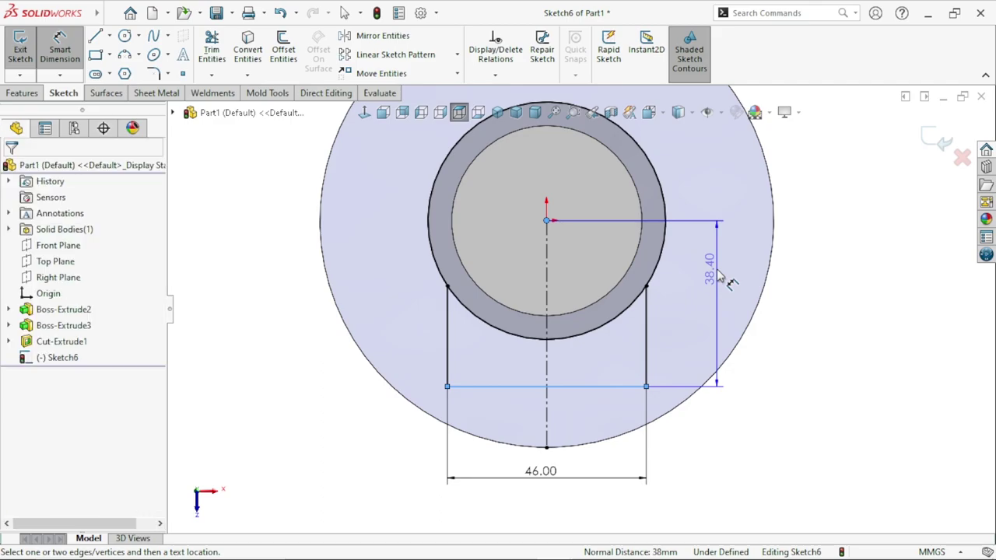
{"action": "left_click", "coordinate": [722, 277]}
{"action": "type", "text": "40"}
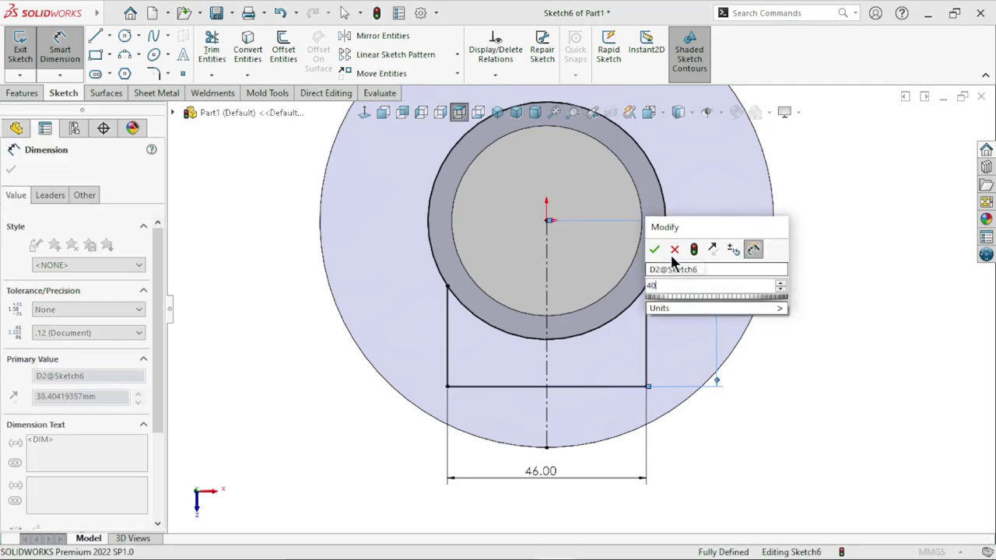
{"action": "left_click", "coordinate": [656, 249]}
Step: Power-trim the unwanted tube-circle segment so Sketch6 forms one closed, arc-capped lug profile
{"action": "left_click", "coordinate": [815, 380]}
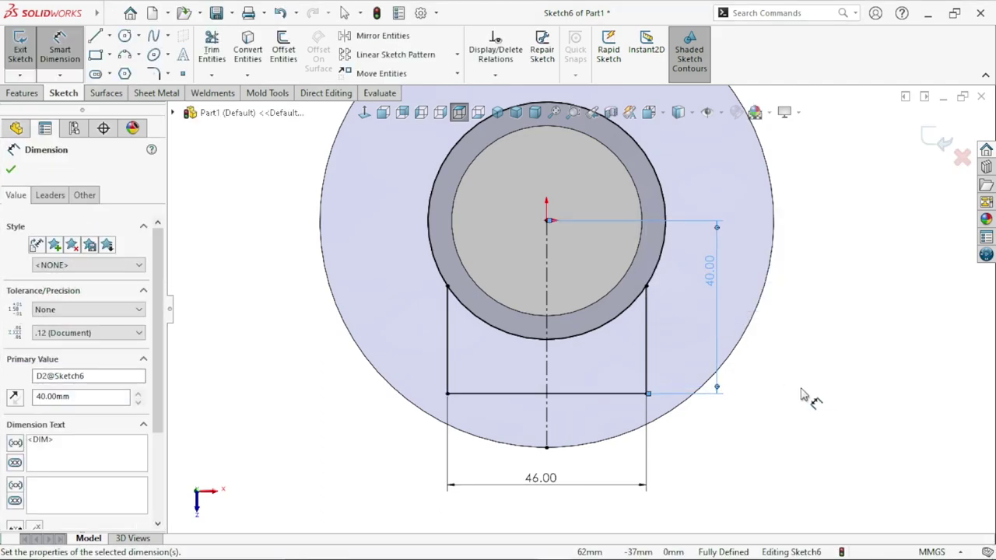
{"action": "scroll", "coordinate": [645, 307], "scroll_direction": "up", "scroll_amount": 3}
{"action": "scroll", "coordinate": [596, 260], "scroll_direction": "down", "scroll_amount": 3}
{"action": "scroll", "coordinate": [592, 268], "scroll_direction": "up", "scroll_amount": 2}
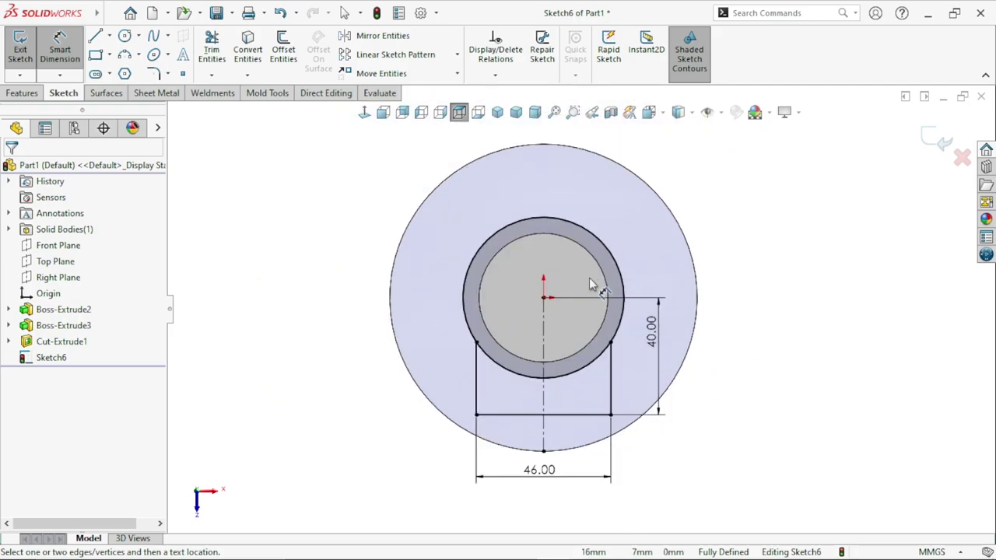
{"action": "key", "text": "Escape"}
{"action": "scroll", "coordinate": [651, 329], "scroll_direction": "down", "scroll_amount": 2}
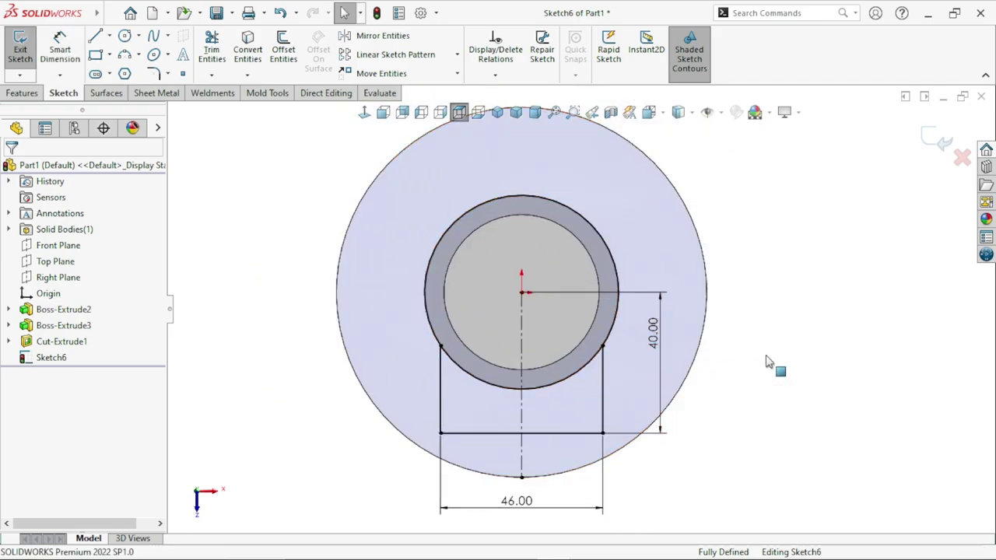
{"action": "left_click", "coordinate": [210, 50]}
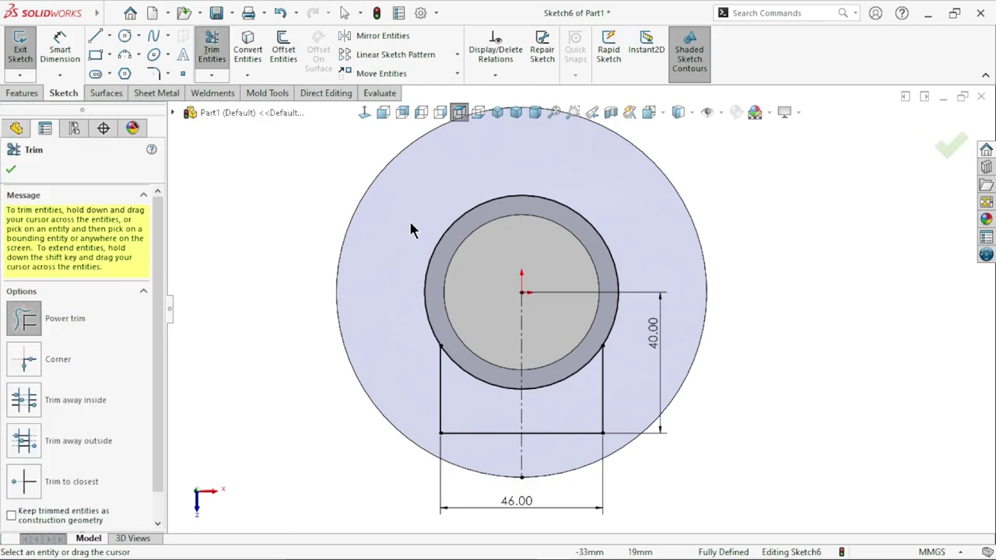
{"action": "left_click_drag", "start_coordinate": [449, 246], "coordinate": [453, 242]}
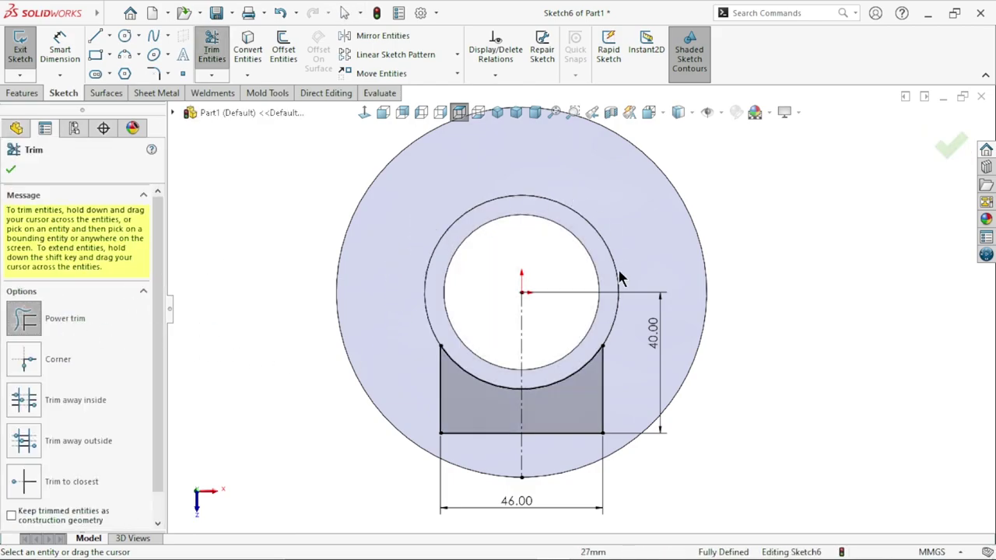
{"action": "left_click", "coordinate": [10, 170]}
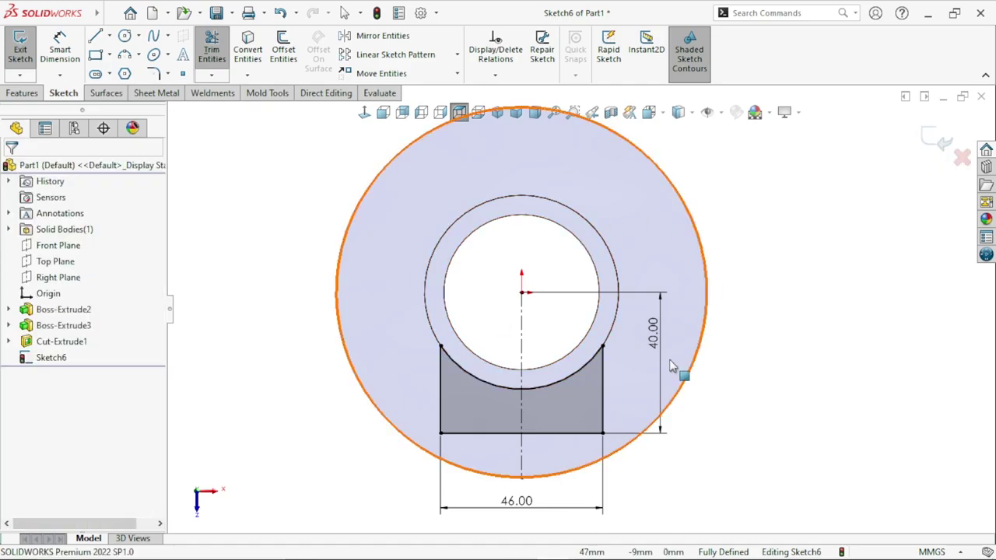
{"action": "scroll", "coordinate": [584, 327], "scroll_direction": "up", "scroll_amount": 2}
{"action": "scroll", "coordinate": [588, 321], "scroll_direction": "down", "scroll_amount": 1}
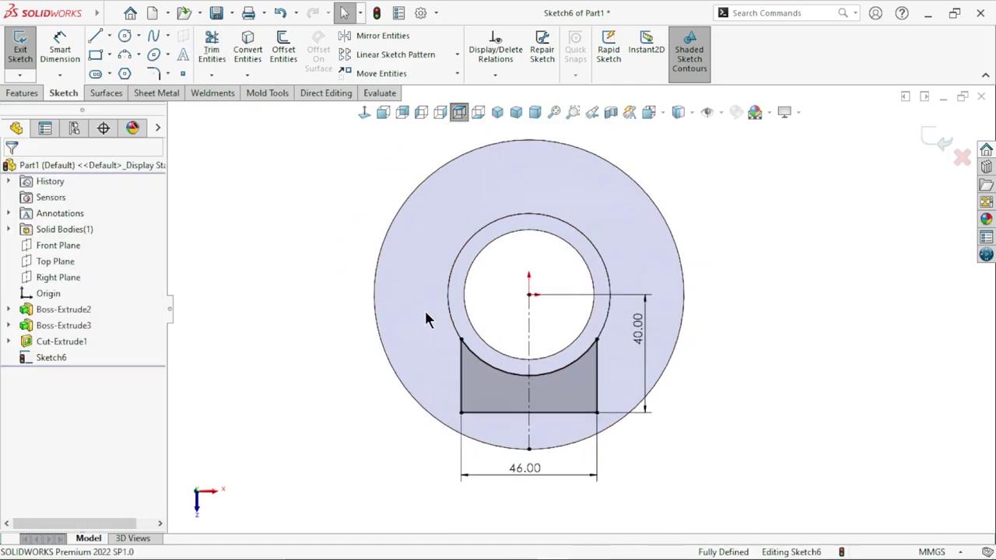
{"action": "left_click", "coordinate": [17, 93]}
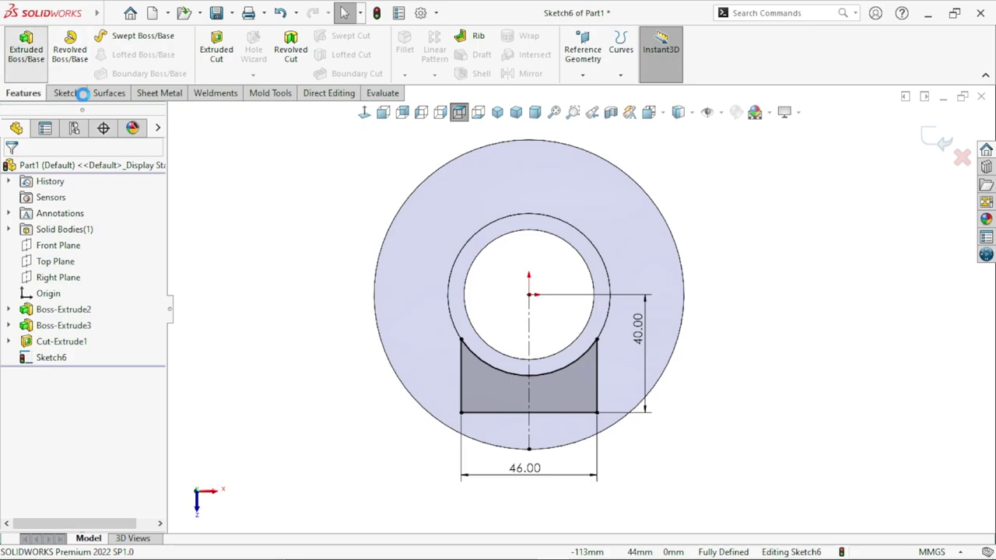
Step: Extrude the lug profile in the reversed direction to a 65mm blind depth
{"action": "left_click", "coordinate": [26, 46]}
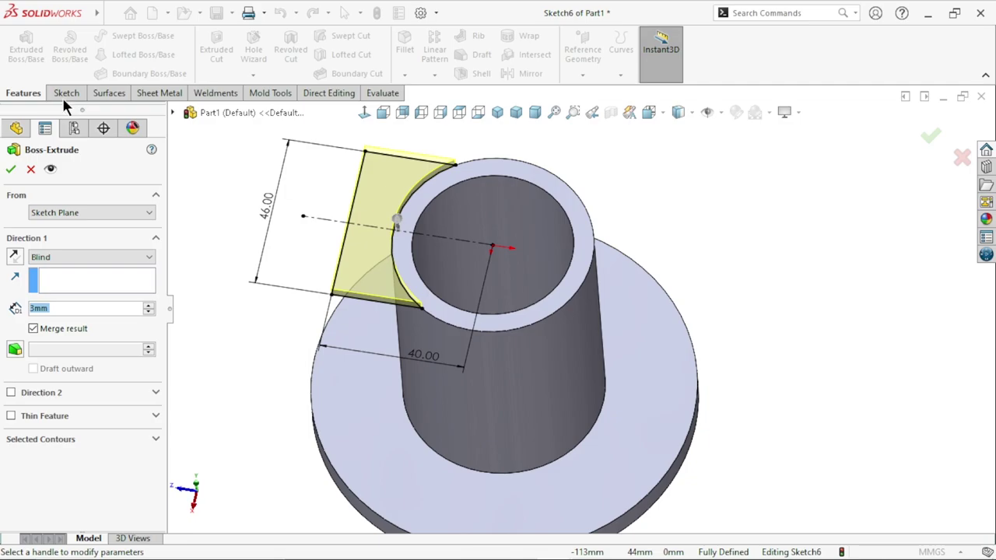
{"action": "scroll", "coordinate": [457, 390], "scroll_direction": "up", "scroll_amount": 2}
{"action": "scroll", "coordinate": [593, 320], "scroll_direction": "up", "scroll_amount": 1}
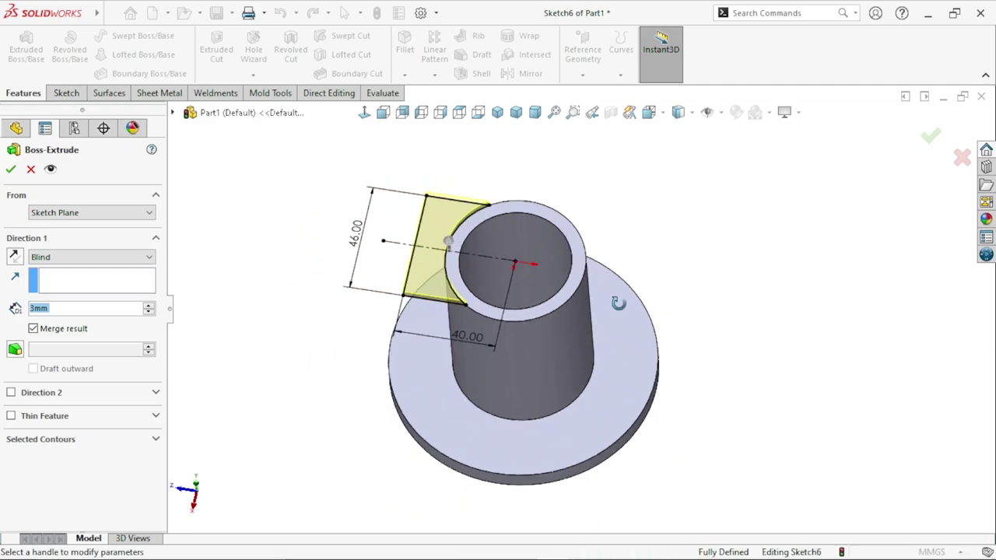
{"action": "middle_click_drag", "start_coordinate": [618, 303], "coordinate": [596, 326]}
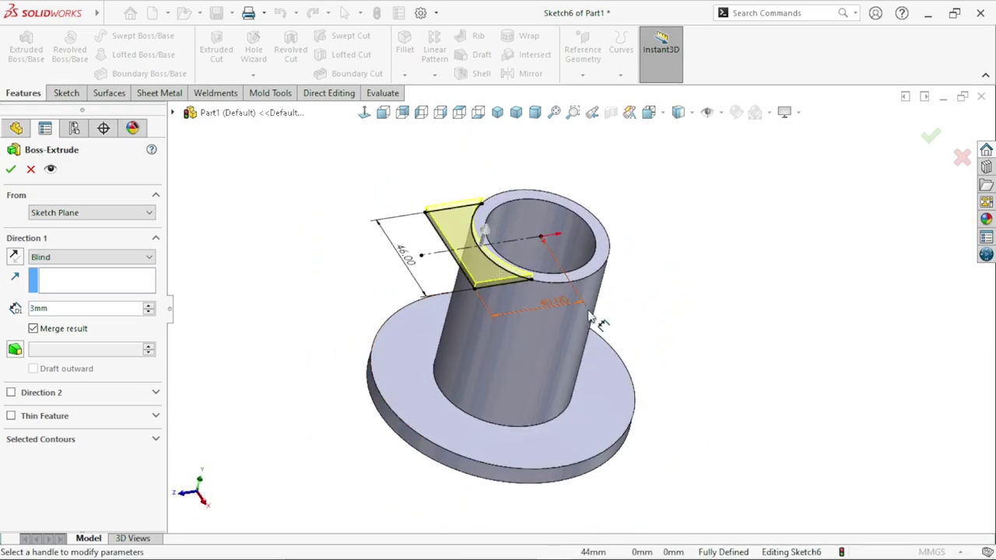
{"action": "left_click", "coordinate": [14, 258]}
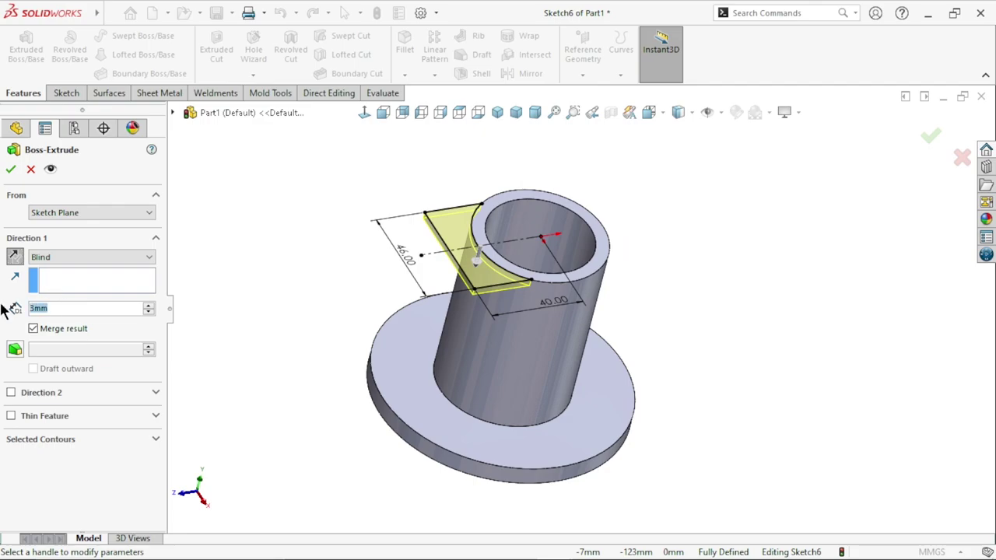
{"action": "mouse_move", "coordinate": [47, 13]}
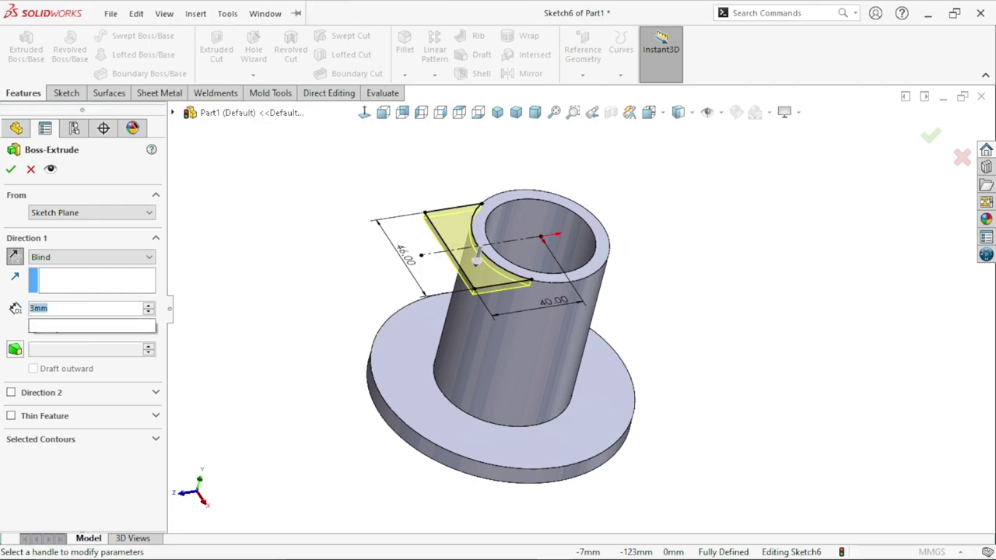
{"action": "type", "text": "65"}
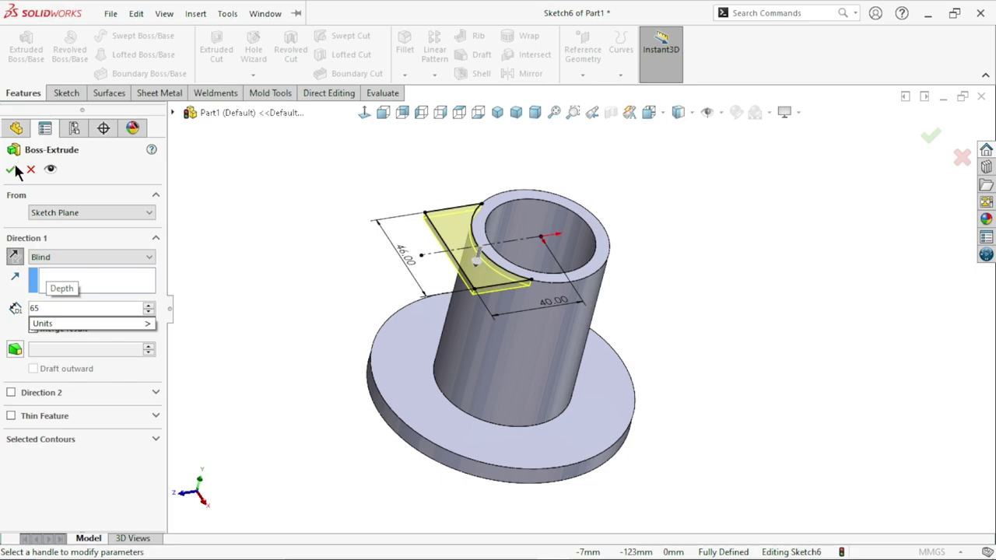
{"action": "key", "text": "Return"}
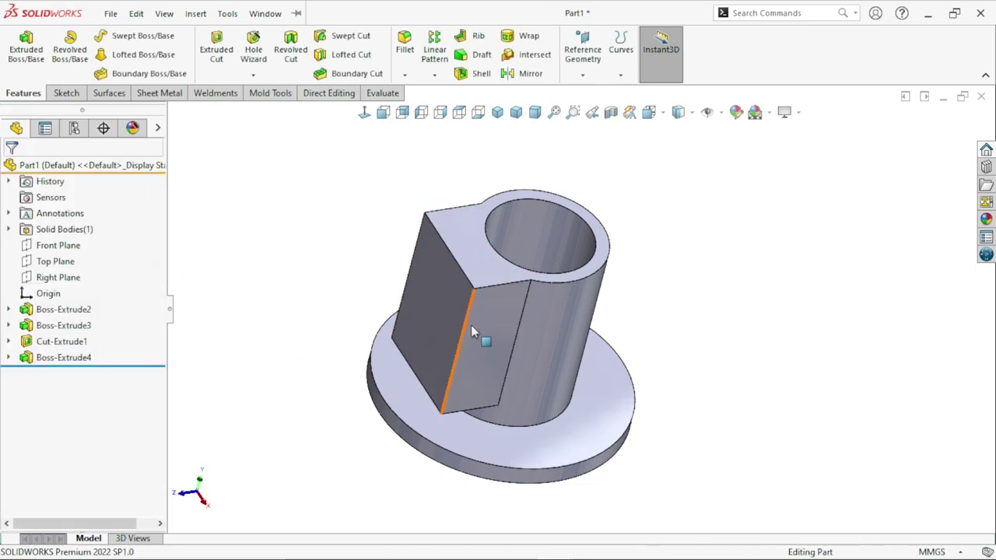
Step: Edit Boss-Extrude4 and change its depth from 65mm to 50mm, then view isometric
{"action": "mouse_move", "coordinate": [473, 335]}
{"action": "middle_mouse_down"}
{"action": "mouse_move", "coordinate": [509, 377]}
{"action": "mouse_move", "coordinate": [582, 363]}
{"action": "mouse_move", "coordinate": [620, 335]}
{"action": "middle_mouse_up"}
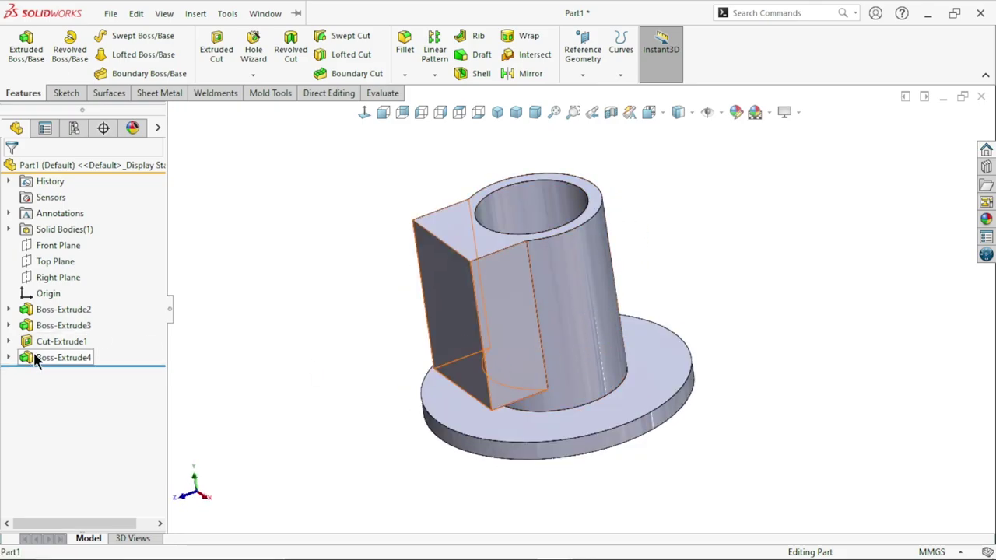
{"action": "left_click", "coordinate": [55, 357]}
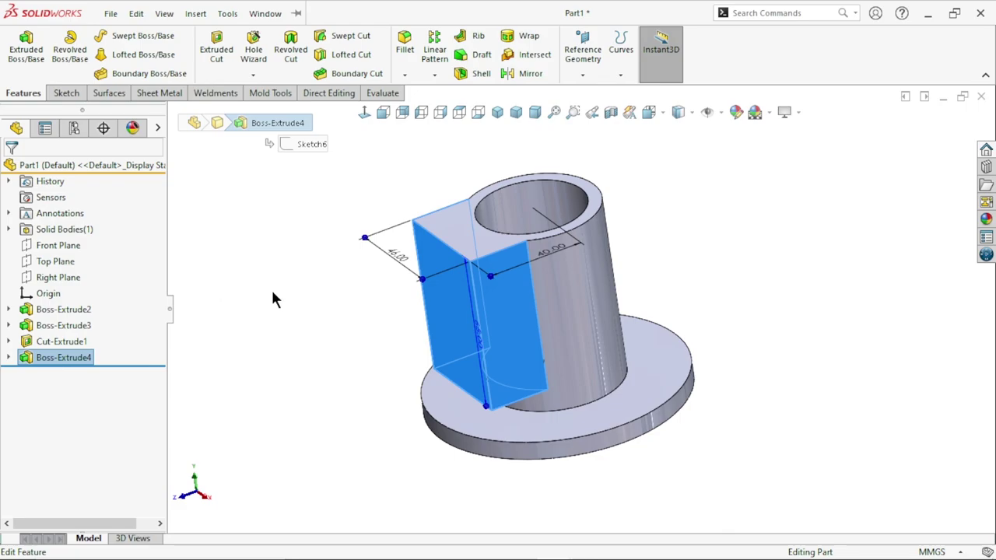
{"action": "left_click", "coordinate": [414, 323]}
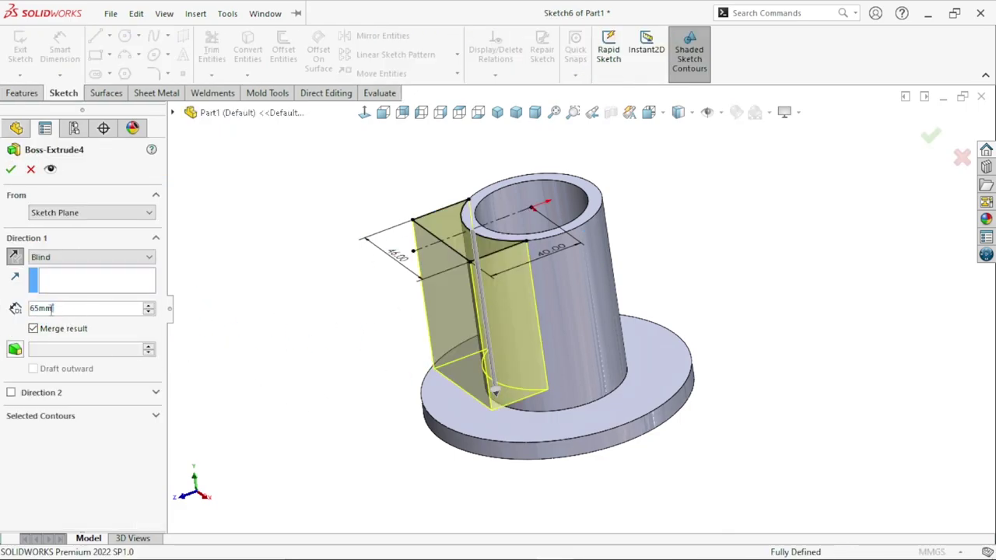
{"action": "left_click_drag", "start_coordinate": [61, 305], "coordinate": [32, 319]}
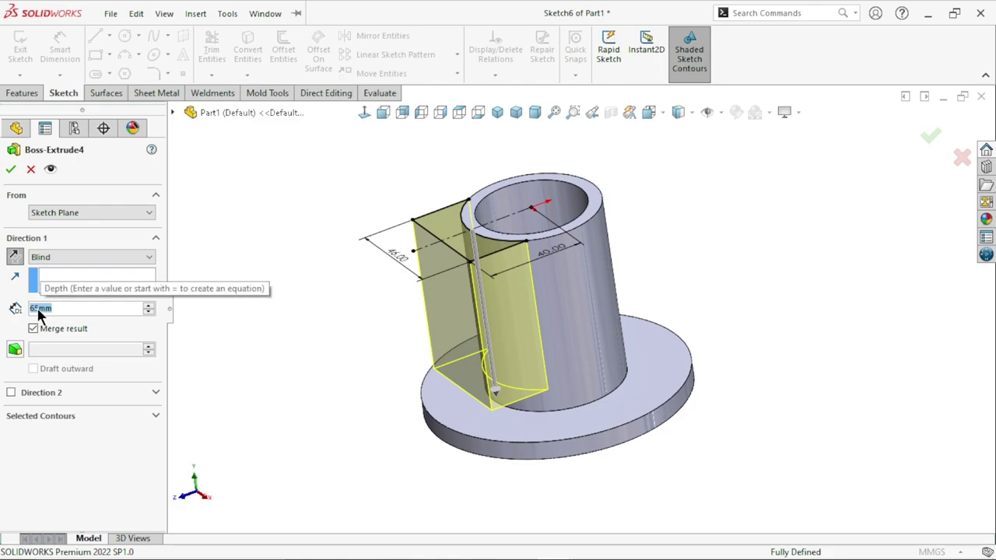
{"action": "type", "text": "50"}
{"action": "key", "text": "Return"}
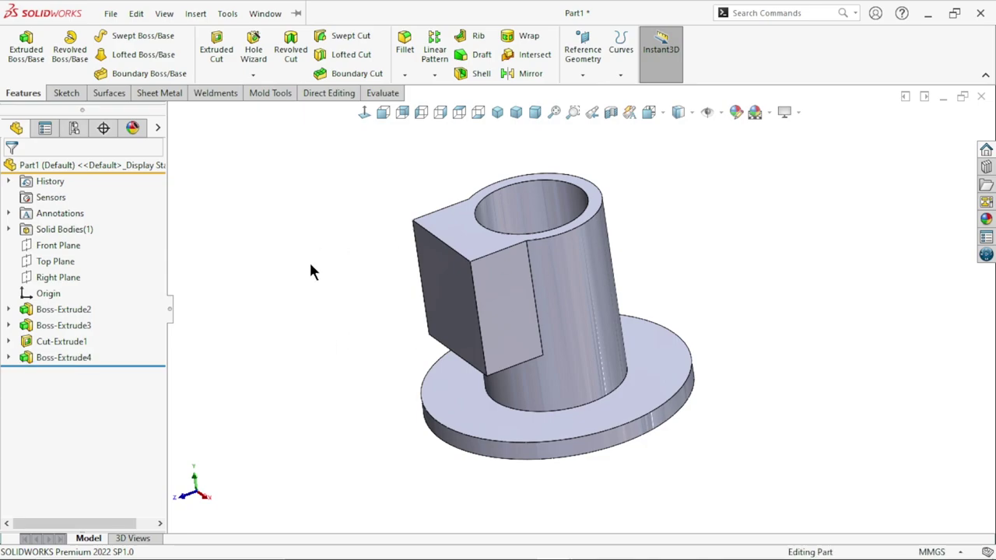
{"action": "key", "text": "ctrl+7"}
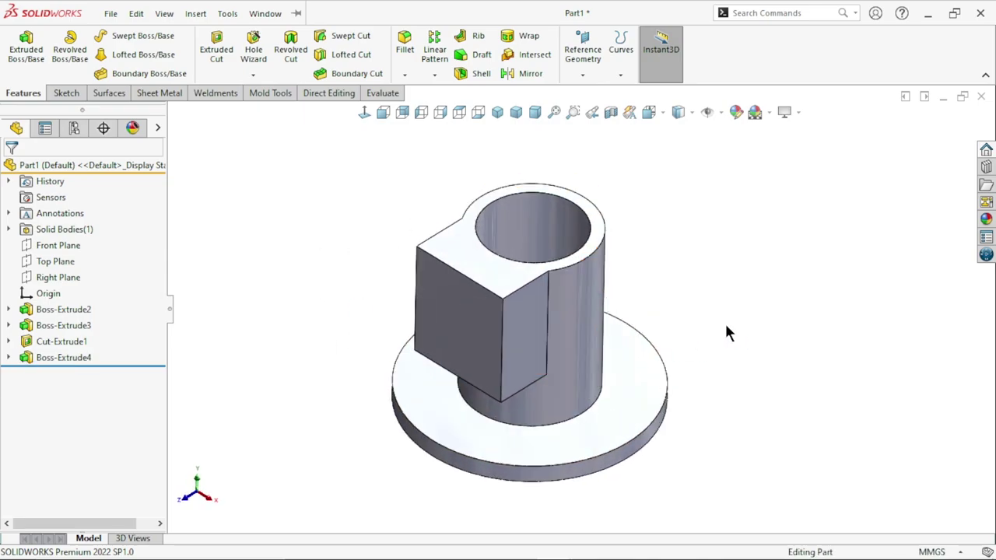
Step: Fillet the lug's top and bottom outer edges with a 10mm radius
{"action": "scroll", "coordinate": [723, 333], "scroll_direction": "up", "scroll_amount": 1}
{"action": "scroll", "coordinate": [646, 311], "scroll_direction": "up", "scroll_amount": 1}
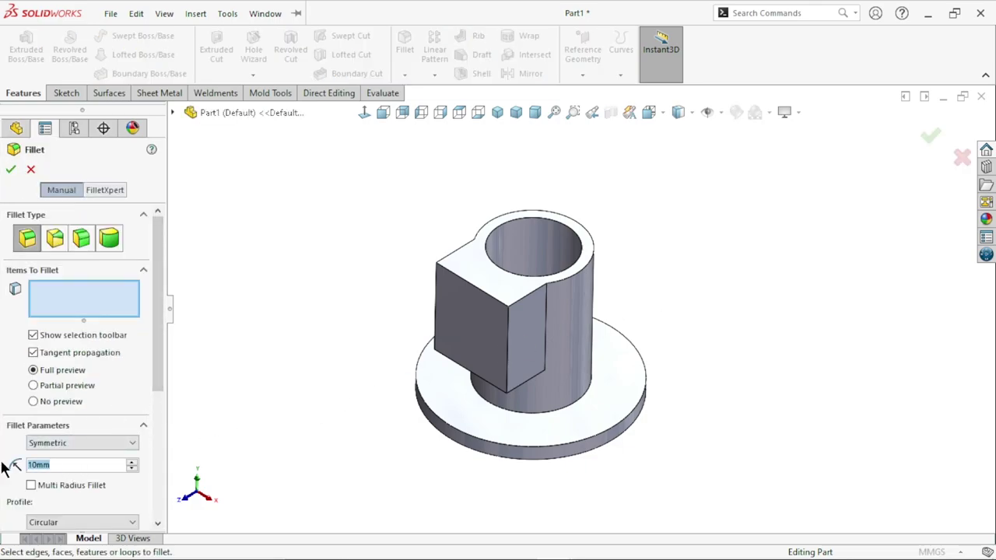
{"action": "left_click", "coordinate": [482, 408]}
{"action": "middle_click_drag", "start_coordinate": [482, 408], "coordinate": [489, 316]}
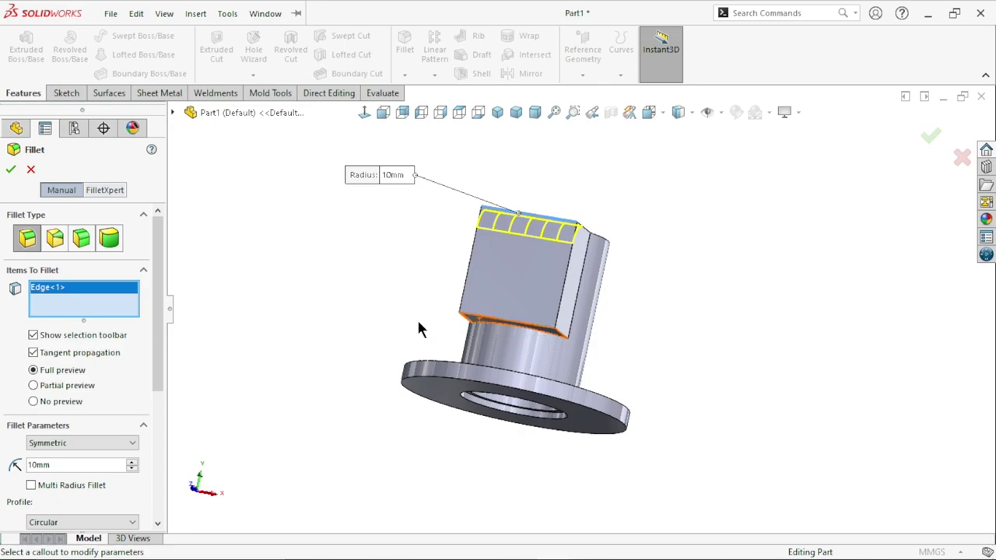
{"action": "scroll", "coordinate": [573, 335], "scroll_direction": "down", "scroll_amount": 5}
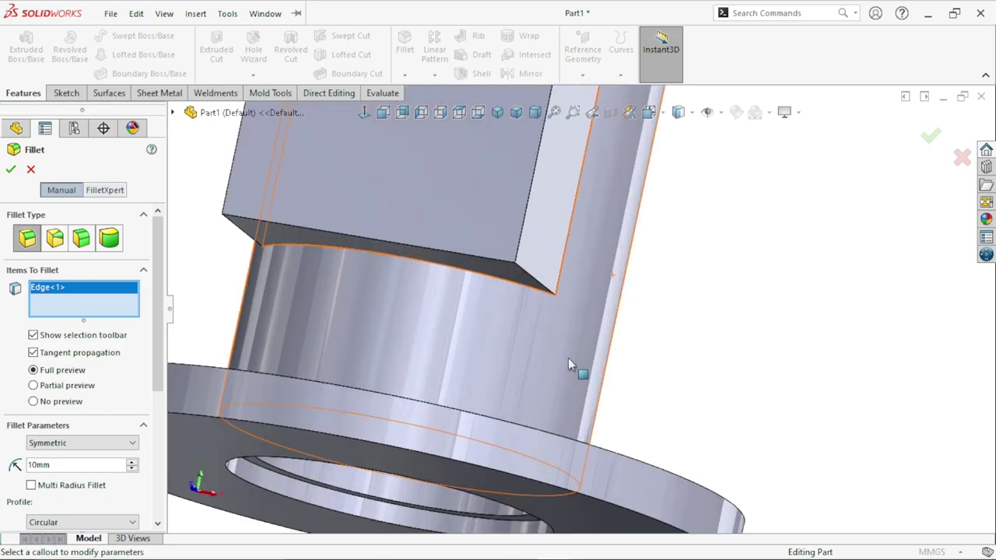
{"action": "left_click", "coordinate": [495, 264]}
{"action": "scroll", "coordinate": [641, 340], "scroll_direction": "up", "scroll_amount": 5}
{"action": "scroll", "coordinate": [723, 366], "scroll_direction": "up", "scroll_amount": 3}
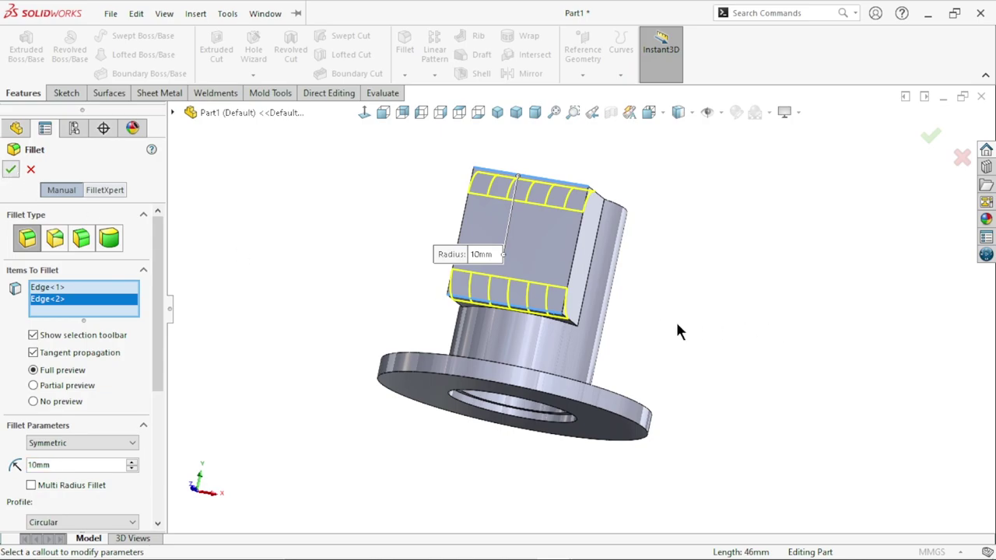
{"action": "key", "text": "ctrl+7"}
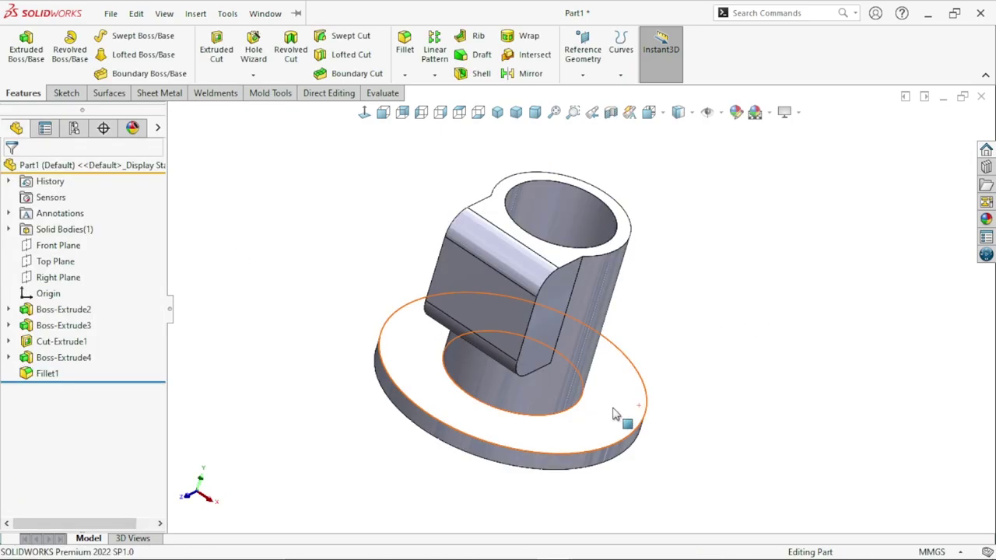
Step: Start a new sketch on the Right Plane with the centerline tool
{"action": "middle_click_drag", "start_coordinate": [683, 356], "coordinate": [640, 337]}
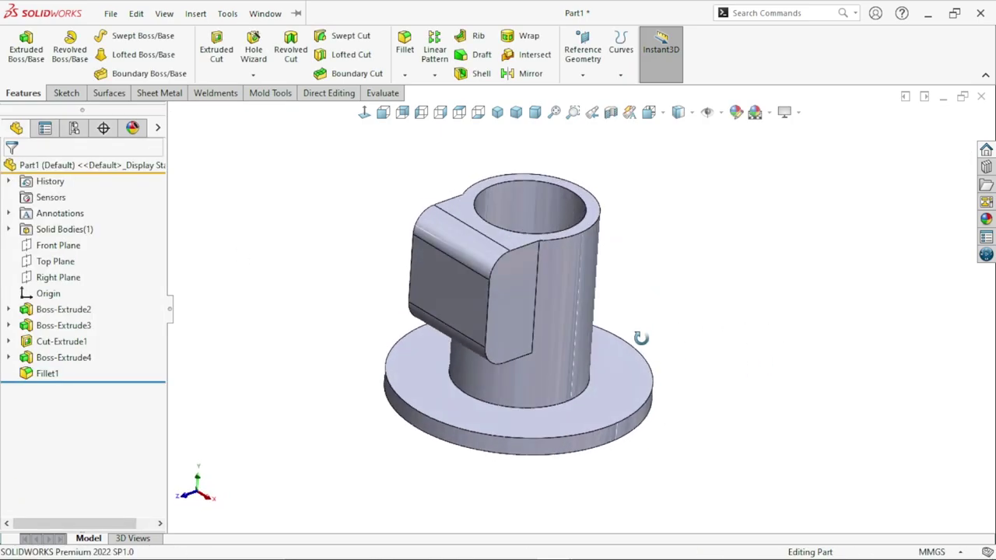
{"action": "left_click", "coordinate": [62, 274]}
{"action": "left_click", "coordinate": [120, 252]}
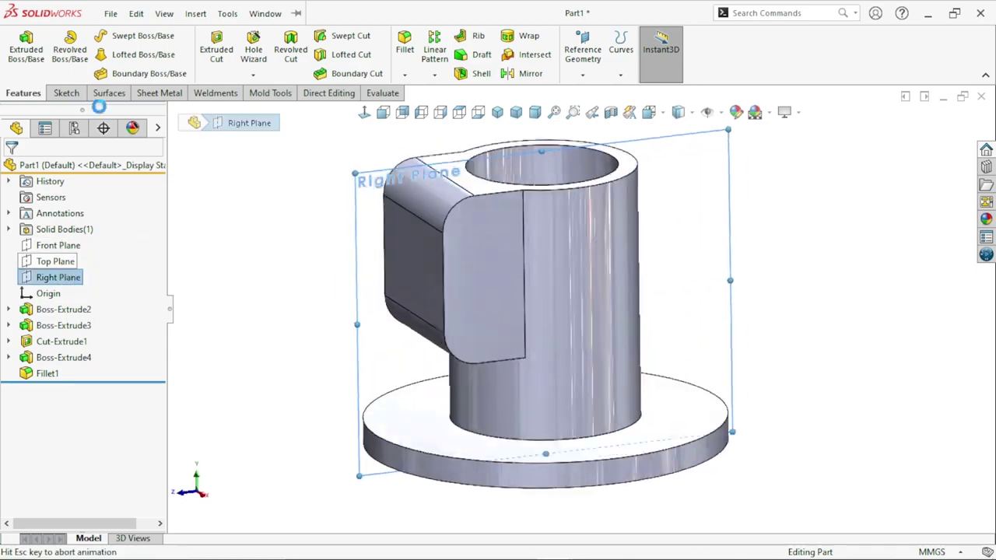
{"action": "left_click", "coordinate": [109, 36]}
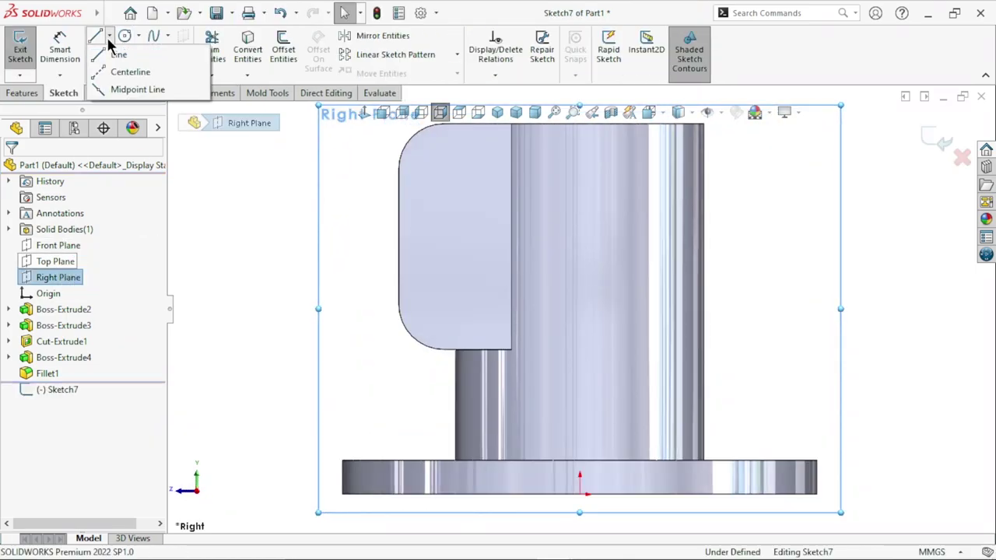
{"action": "left_click", "coordinate": [129, 72]}
{"action": "key", "text": "z"}
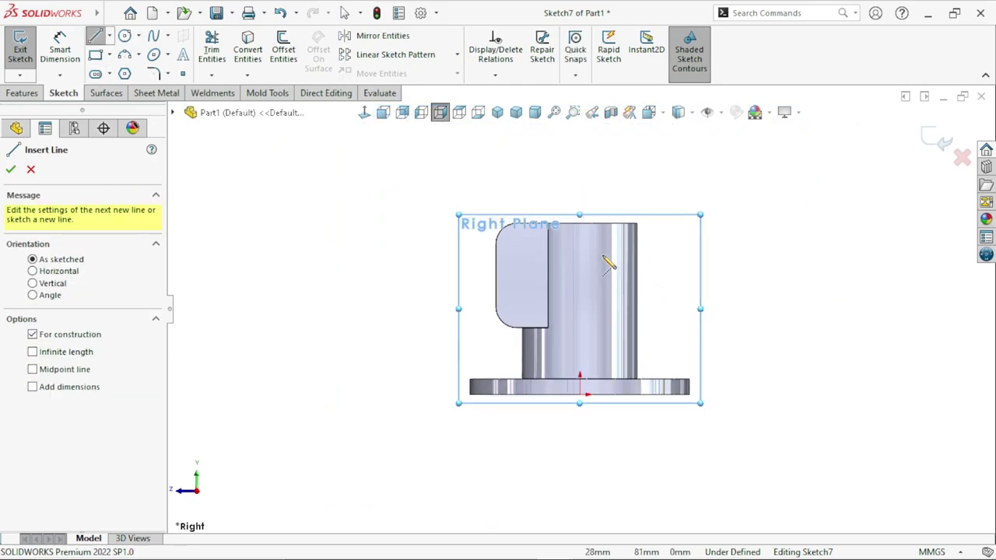
{"action": "scroll", "coordinate": [607, 263], "scroll_direction": "down", "scroll_amount": 2}
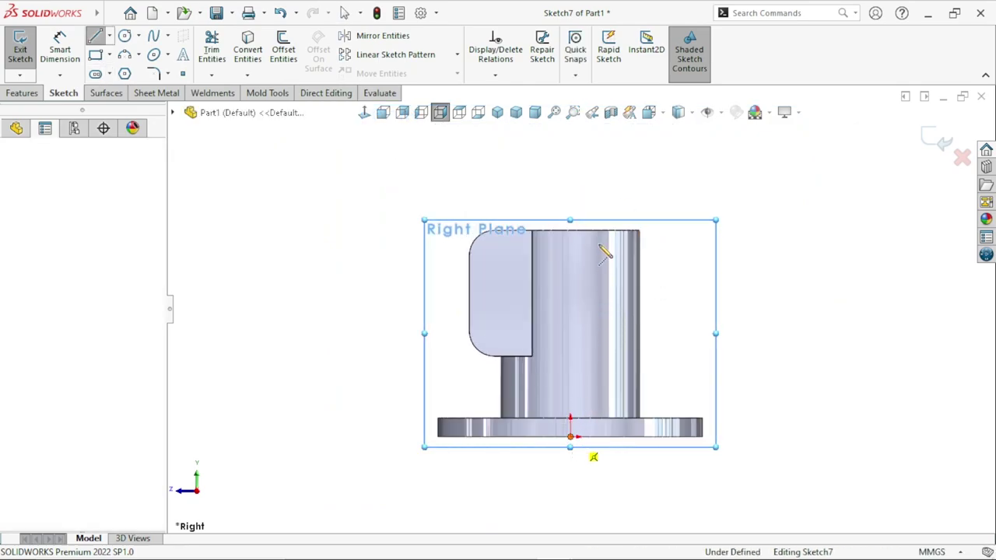
Step: Draw a vertical centerline from the origin up past the tube, then exit Sketch7
{"action": "left_click", "coordinate": [569, 436]}
{"action": "left_click", "coordinate": [571, 174]}
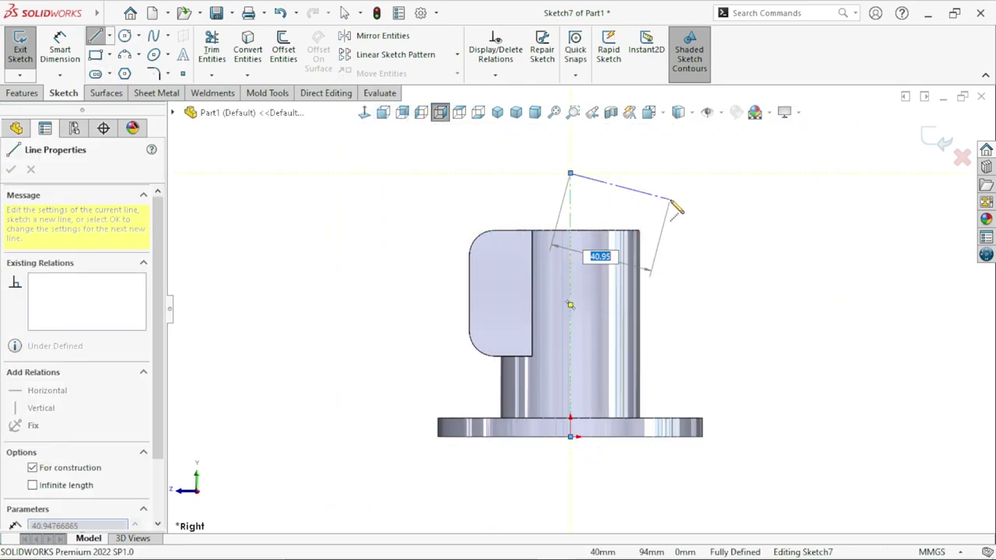
{"action": "right_click", "coordinate": [674, 205]}
{"action": "left_click", "coordinate": [703, 223]}
{"action": "key", "text": "Escape"}
{"action": "key", "text": "z"}
{"action": "key", "text": "Escape"}
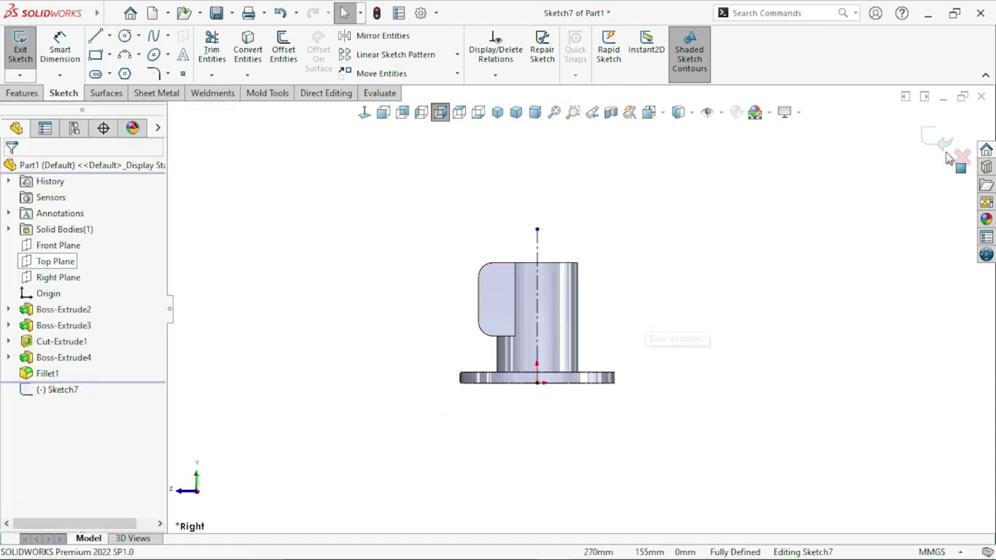
{"action": "key", "text": "ctrl+b"}
{"action": "mouse_move", "coordinate": [675, 338]}
{"action": "middle_mouse_down"}
{"action": "mouse_move", "coordinate": [696, 442]}
{"action": "mouse_move", "coordinate": [605, 349]}
{"action": "mouse_move", "coordinate": [763, 344]}
{"action": "mouse_move", "coordinate": [778, 294]}
{"action": "mouse_move", "coordinate": [708, 319]}
{"action": "middle_mouse_up"}
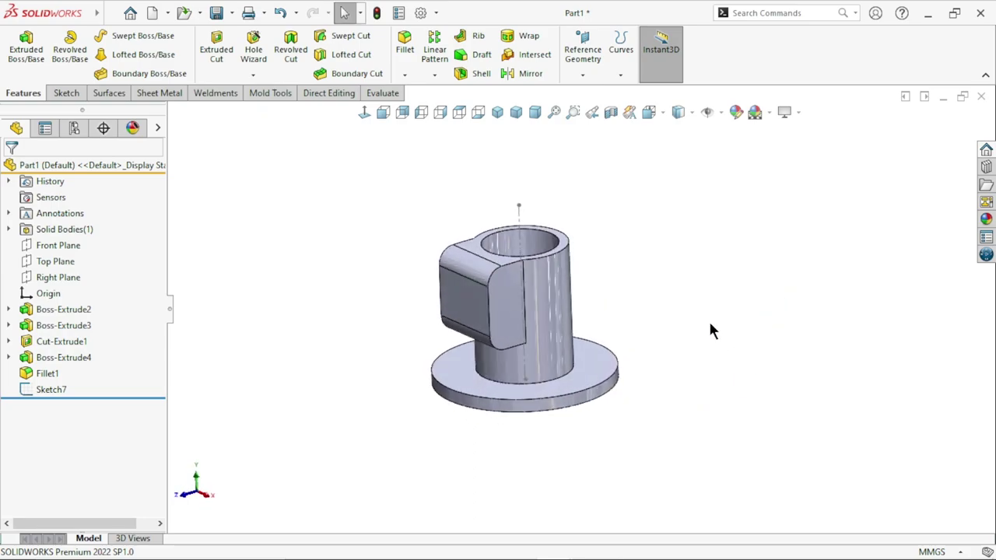
Step: Create Plane1 through the Sketch7 centerline at 97.5° to the Right Plane
{"action": "left_click", "coordinate": [569, 71]}
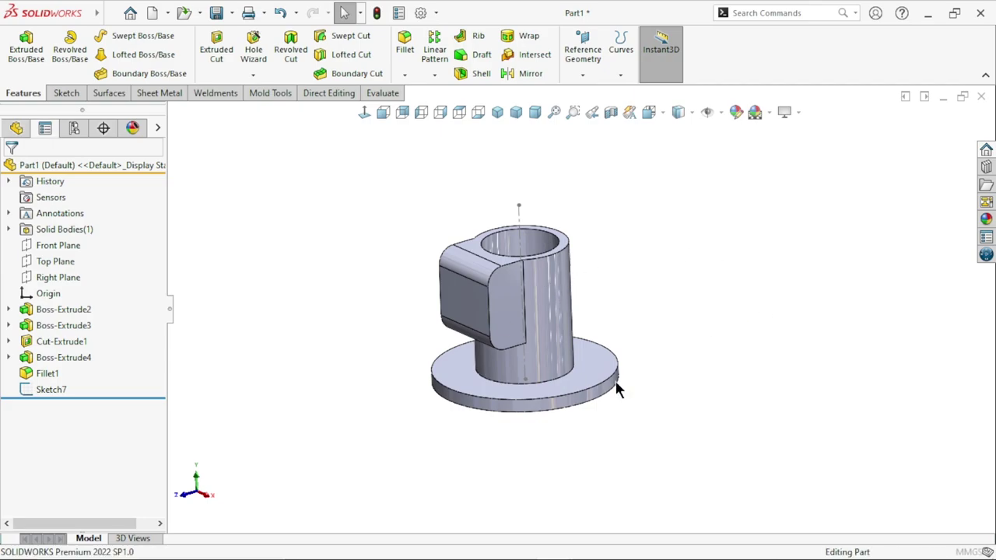
{"action": "scroll", "coordinate": [591, 307], "scroll_direction": "down", "scroll_amount": 3}
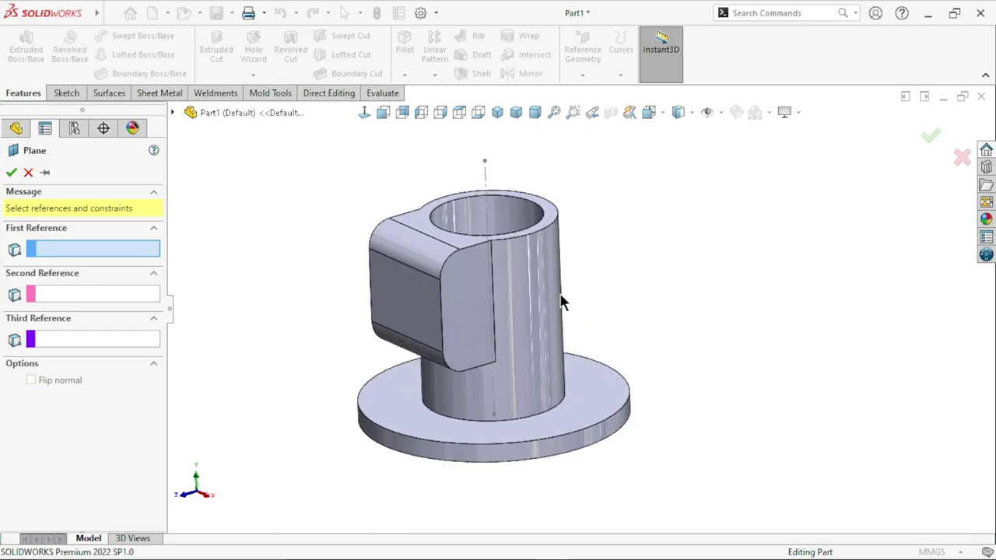
{"action": "middle_click_drag", "start_coordinate": [632, 302], "coordinate": [506, 249]}
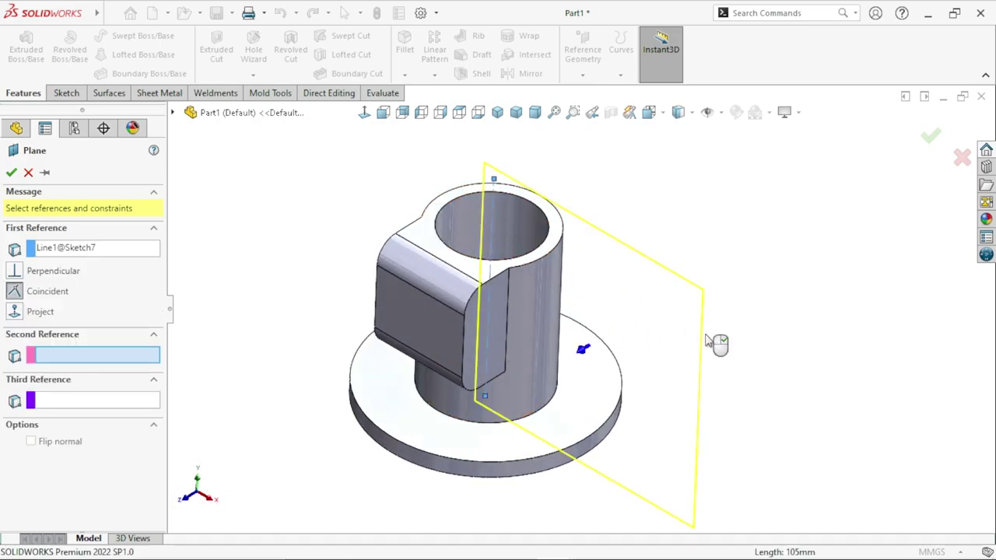
{"action": "left_click", "coordinate": [173, 114]}
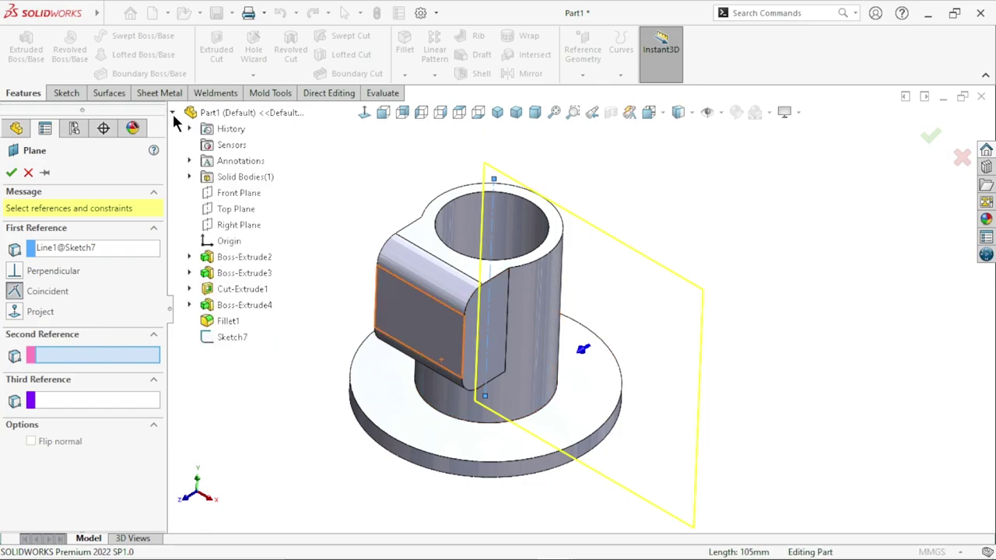
{"action": "left_click", "coordinate": [225, 225]}
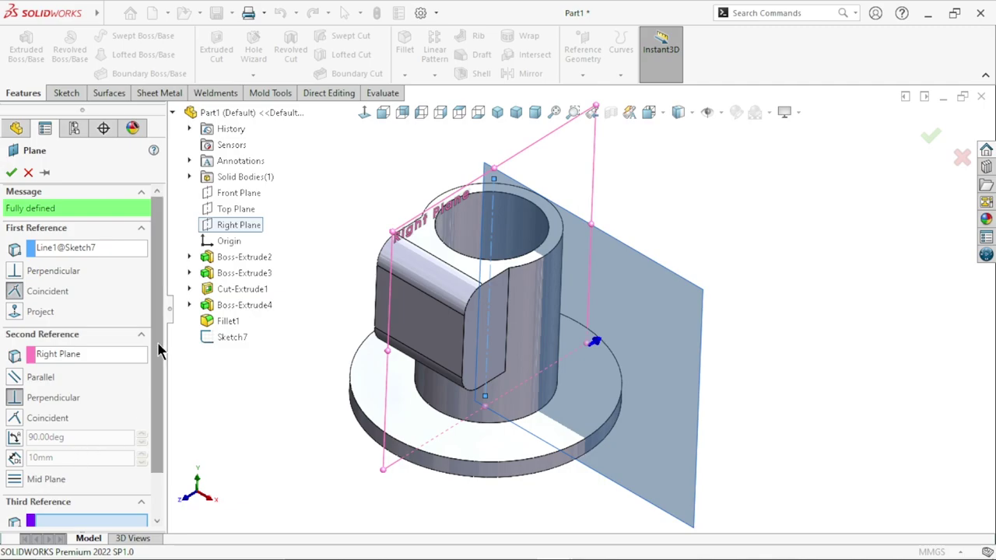
{"action": "scroll", "coordinate": [17, 445], "scroll_direction": "down", "scroll_amount": 2}
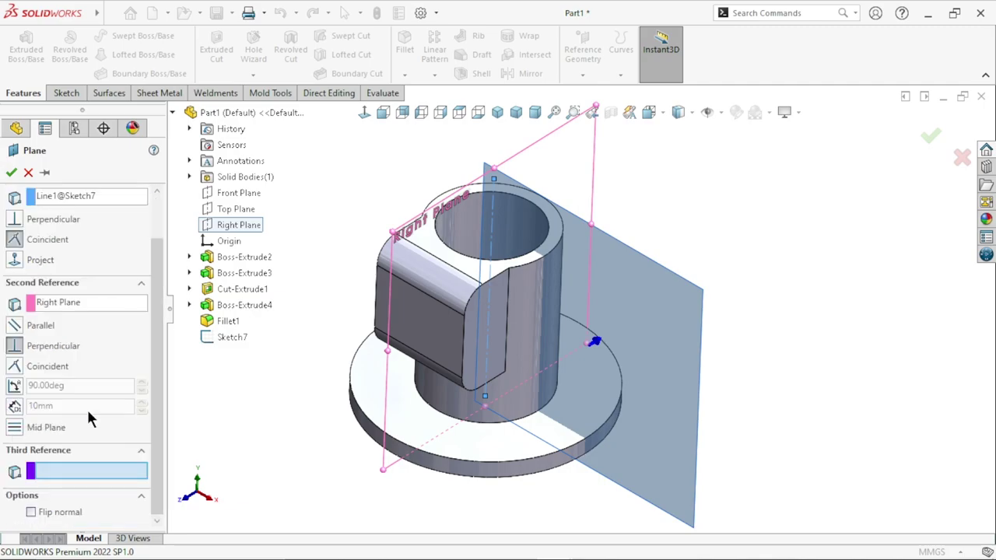
{"action": "left_click", "coordinate": [15, 387]}
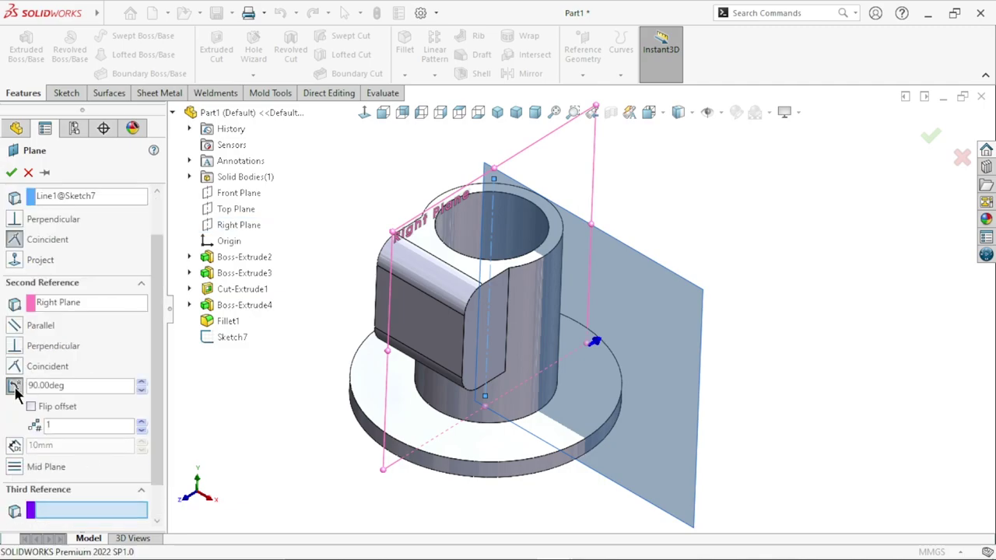
{"action": "left_click", "coordinate": [103, 387]}
{"action": "type", "text": "97.5"}
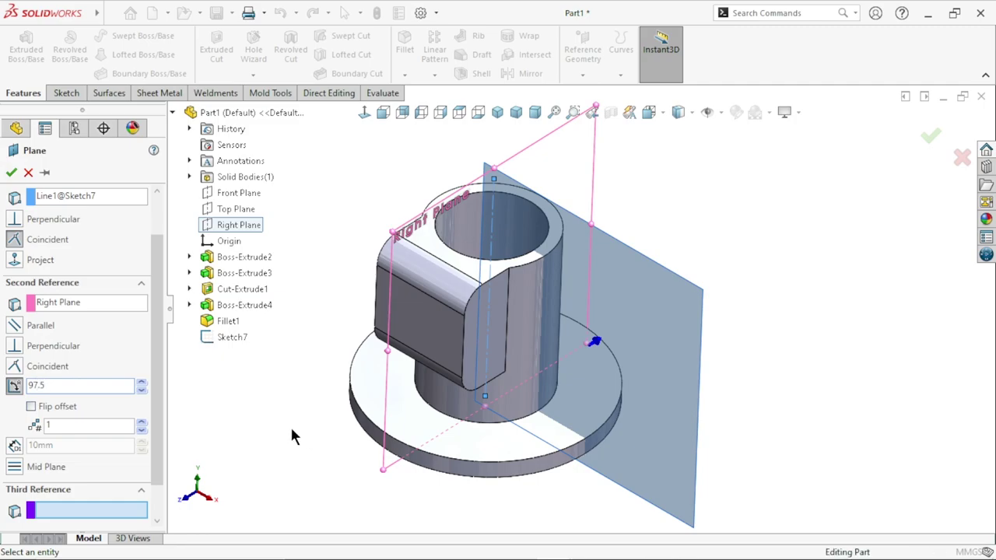
{"action": "key", "text": "Return"}
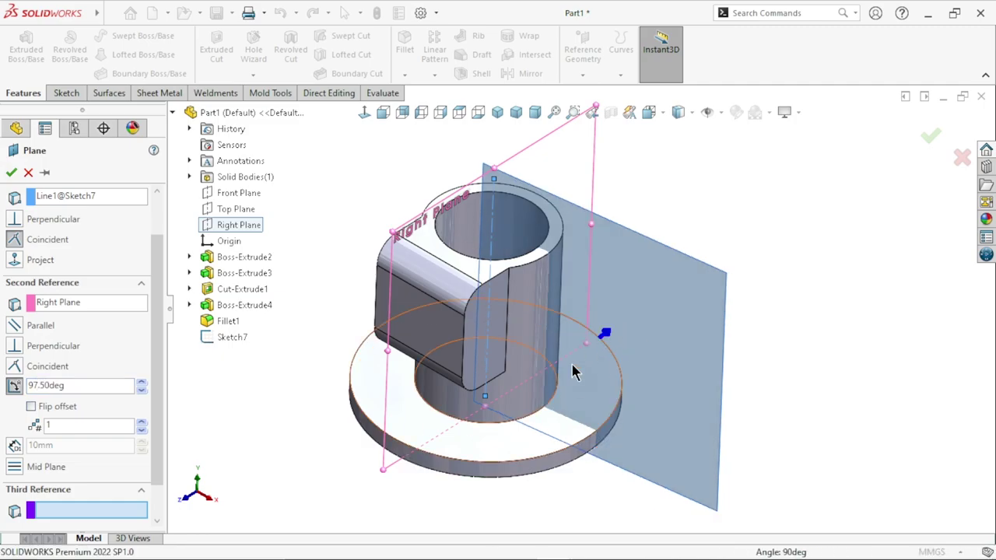
{"action": "mouse_move", "coordinate": [803, 359]}
{"action": "middle_mouse_down"}
{"action": "mouse_move", "coordinate": [776, 277]}
{"action": "mouse_move", "coordinate": [818, 427]}
{"action": "mouse_move", "coordinate": [535, 343]}
{"action": "middle_mouse_up"}
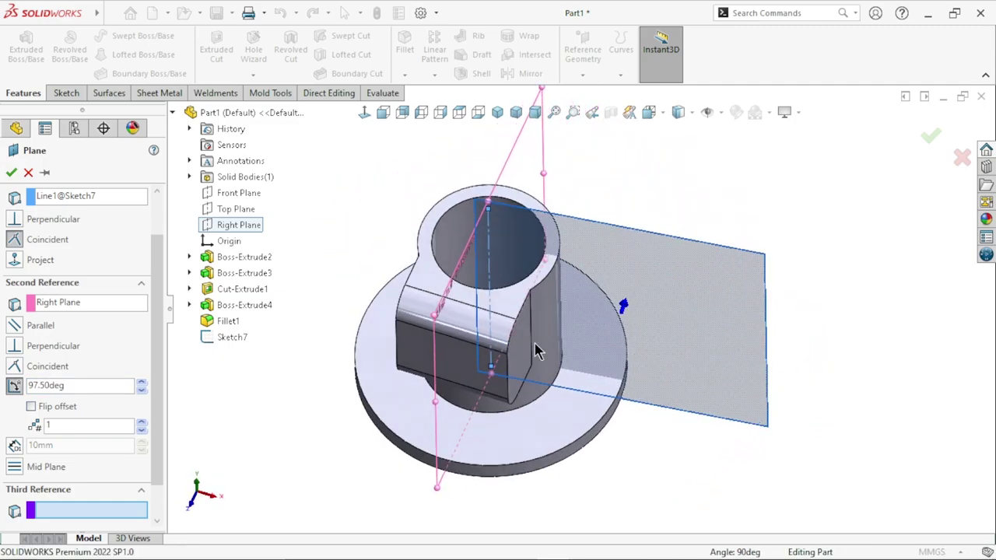
{"action": "left_click", "coordinate": [11, 173]}
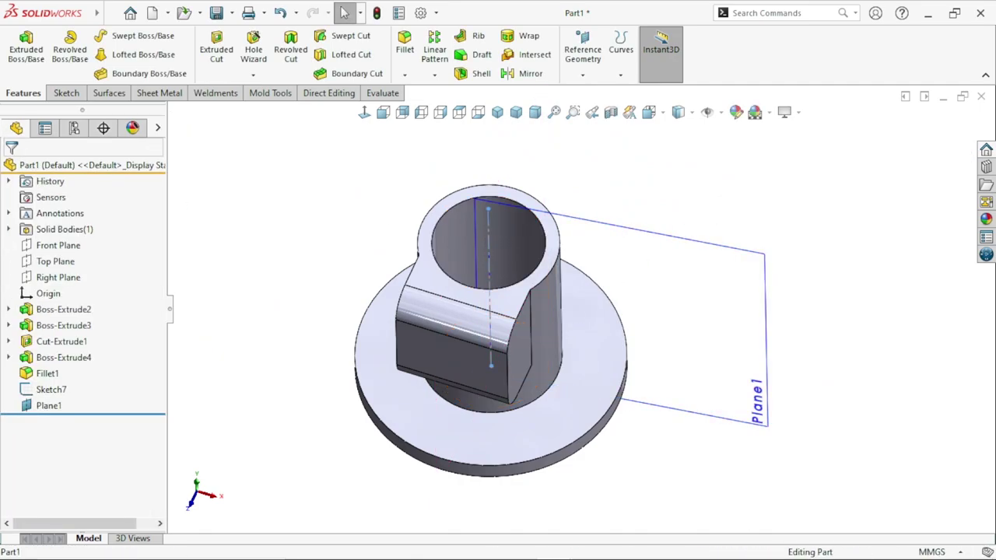
{"action": "left_click", "coordinate": [487, 239]}
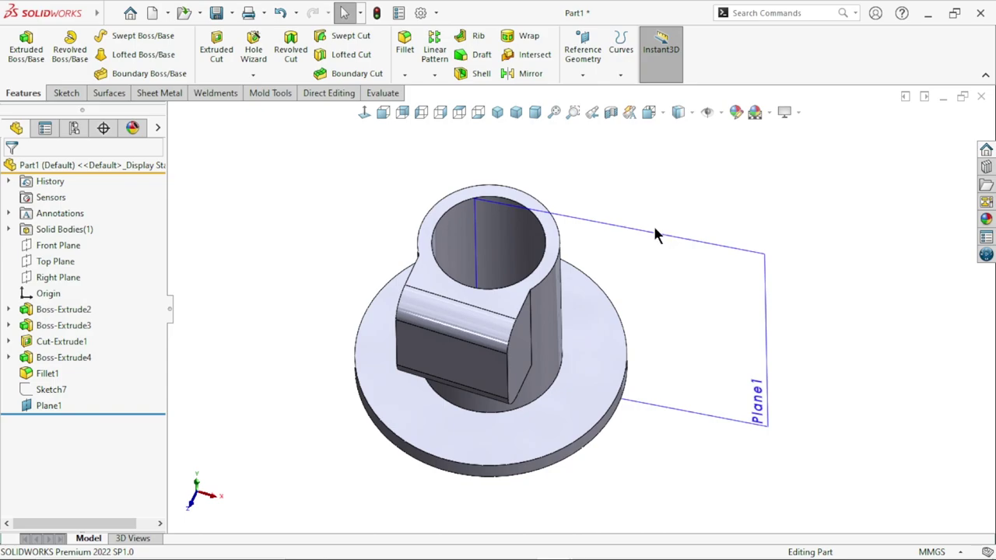
Step: Sketch on Plane1 a line from the flange's top edge down to the tube's upper edge
{"action": "left_click", "coordinate": [655, 235]}
{"action": "left_click", "coordinate": [714, 194]}
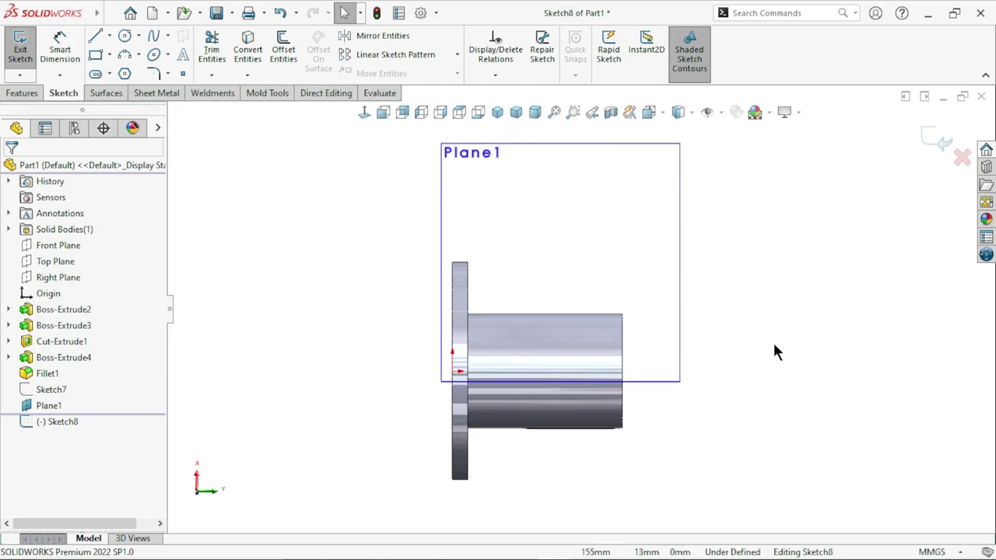
{"action": "scroll", "coordinate": [774, 352], "scroll_direction": "down", "scroll_amount": 1}
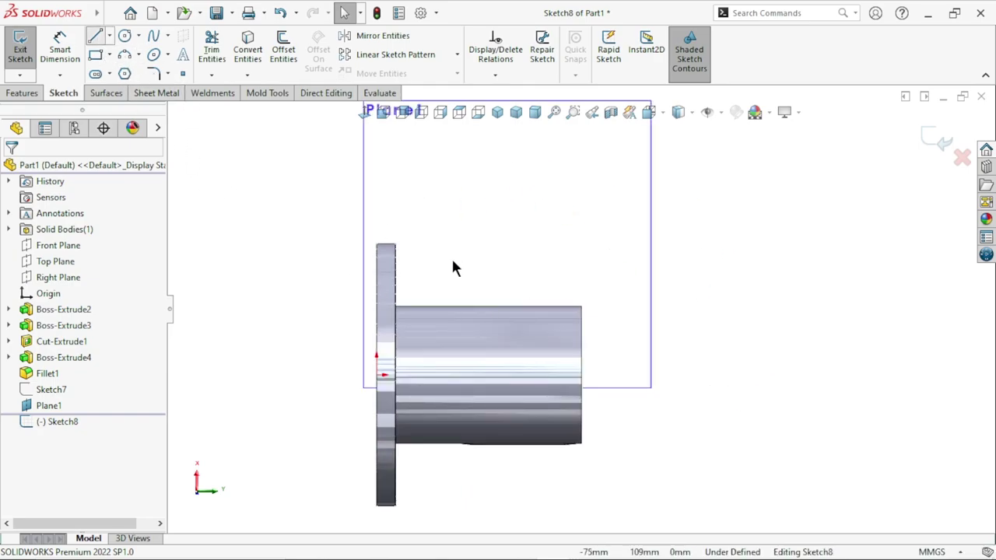
{"action": "key", "text": "l"}
{"action": "scroll", "coordinate": [455, 310], "scroll_direction": "down", "scroll_amount": 1}
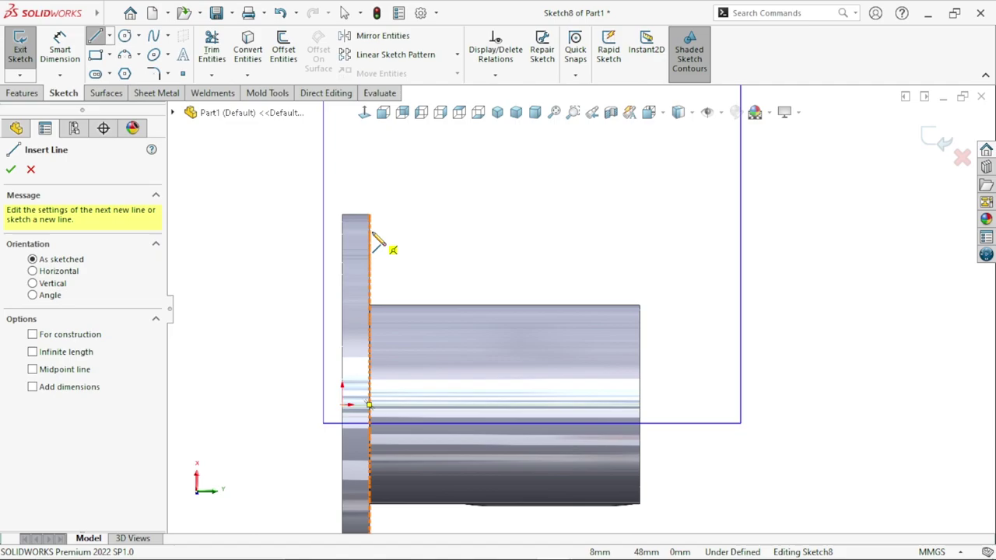
{"action": "left_click", "coordinate": [371, 232]}
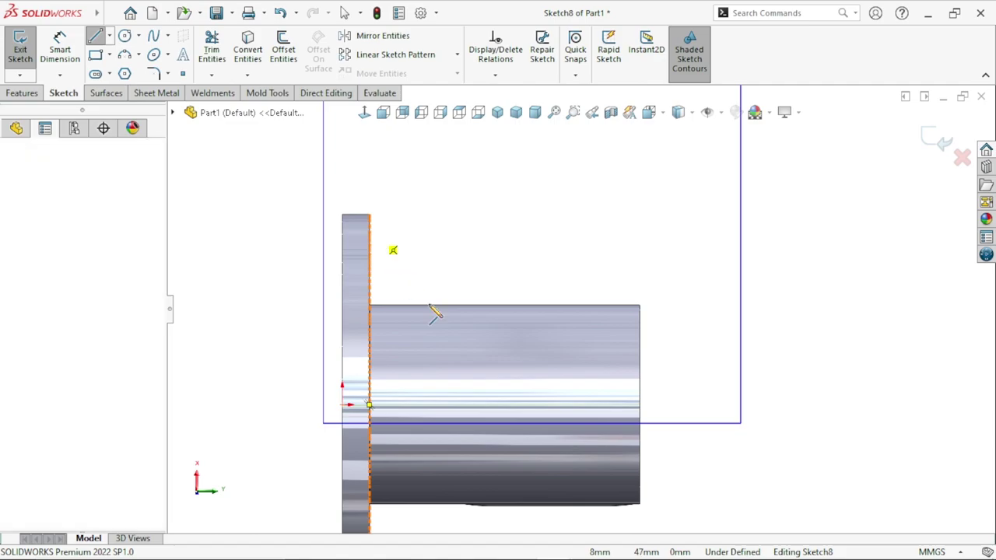
{"action": "left_click", "coordinate": [496, 304]}
{"action": "right_click", "coordinate": [507, 231]}
{"action": "right_click", "coordinate": [539, 242]}
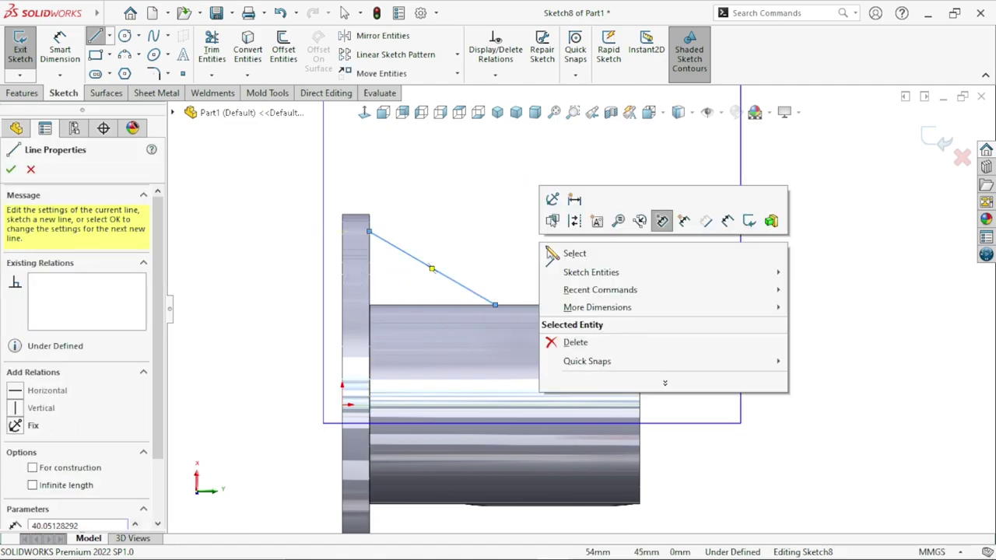
{"action": "left_click", "coordinate": [574, 252]}
{"action": "scroll", "coordinate": [511, 318], "scroll_direction": "up", "scroll_amount": 4}
{"action": "scroll", "coordinate": [551, 333], "scroll_direction": "down", "scroll_amount": 2}
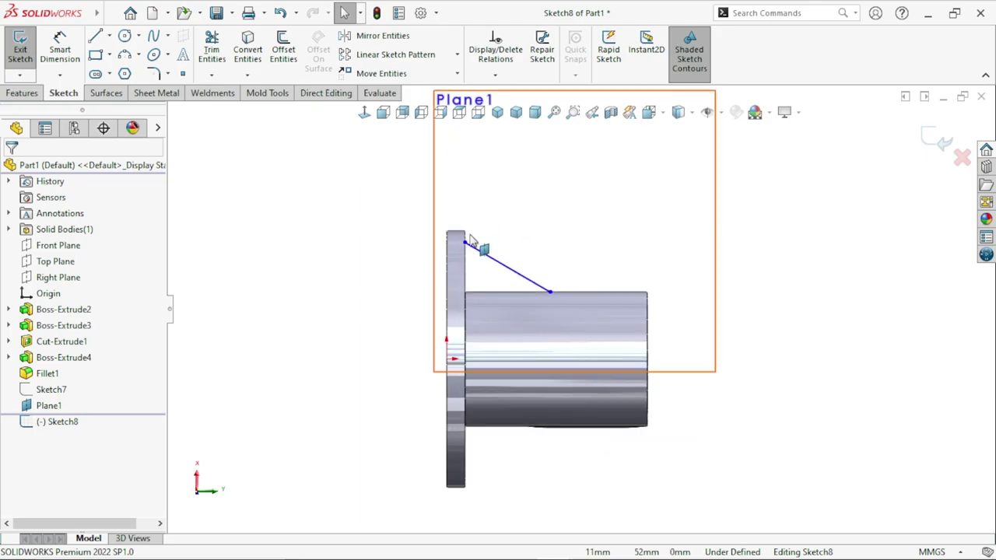
{"action": "scroll", "coordinate": [589, 357], "scroll_direction": "down", "scroll_amount": 2}
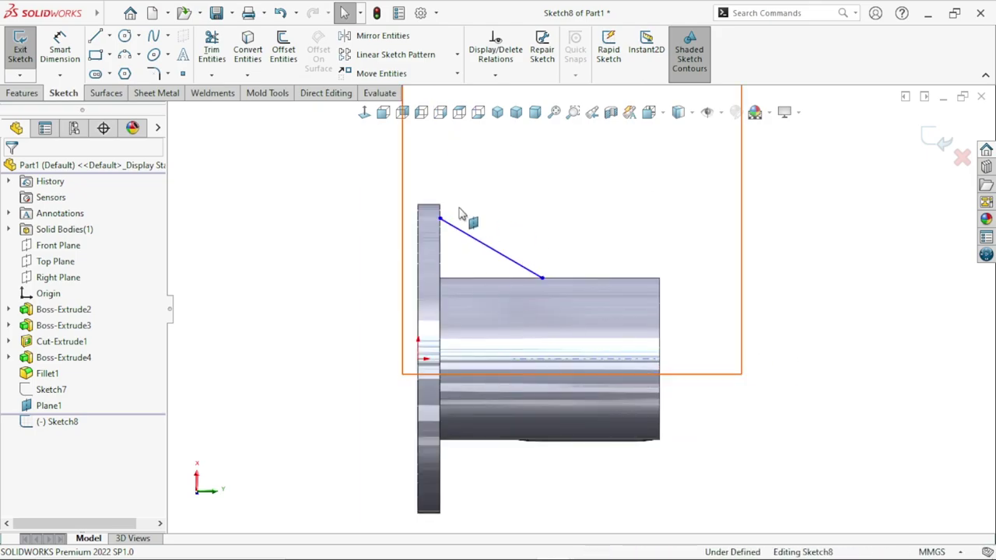
Step: Start dimensioning the line's height from the origin to its upper endpoint
{"action": "left_click", "coordinate": [657, 221]}
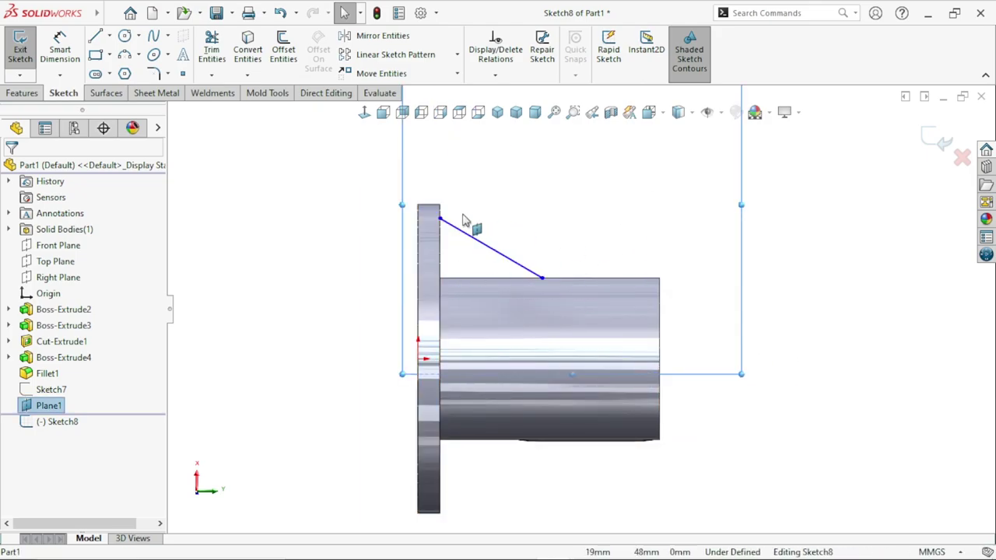
{"action": "left_click", "coordinate": [60, 48]}
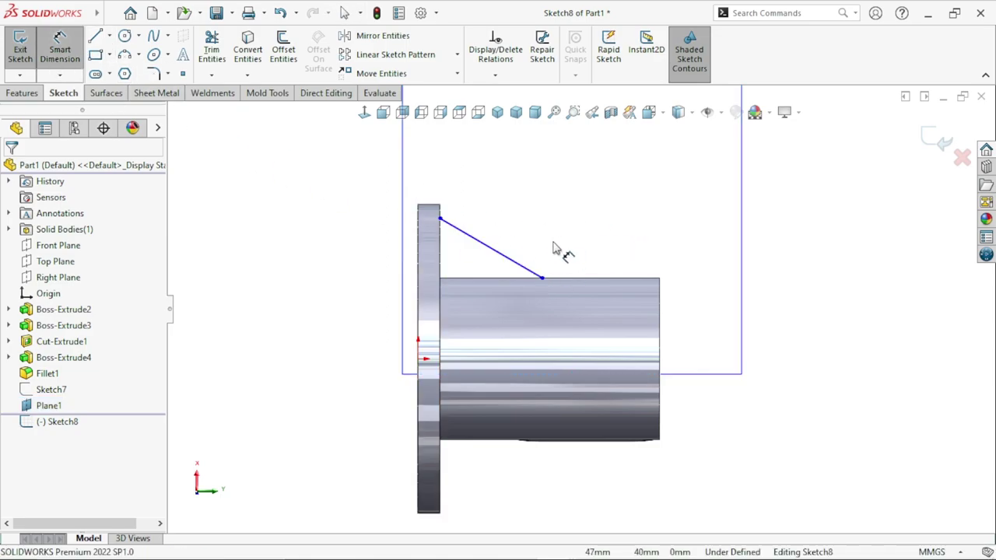
{"action": "scroll", "coordinate": [549, 247], "scroll_direction": "down", "scroll_amount": 1}
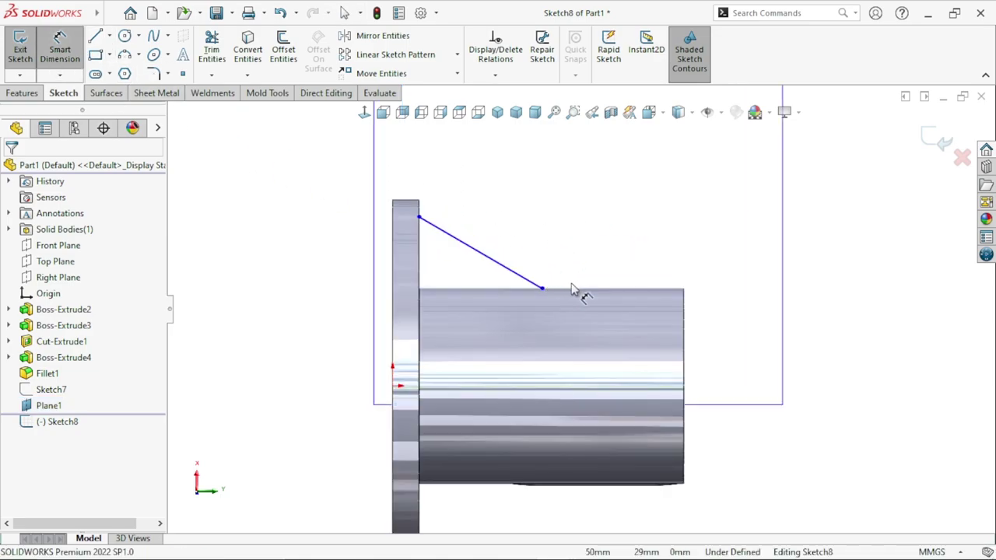
{"action": "left_click", "coordinate": [393, 388]}
{"action": "left_click", "coordinate": [419, 218]}
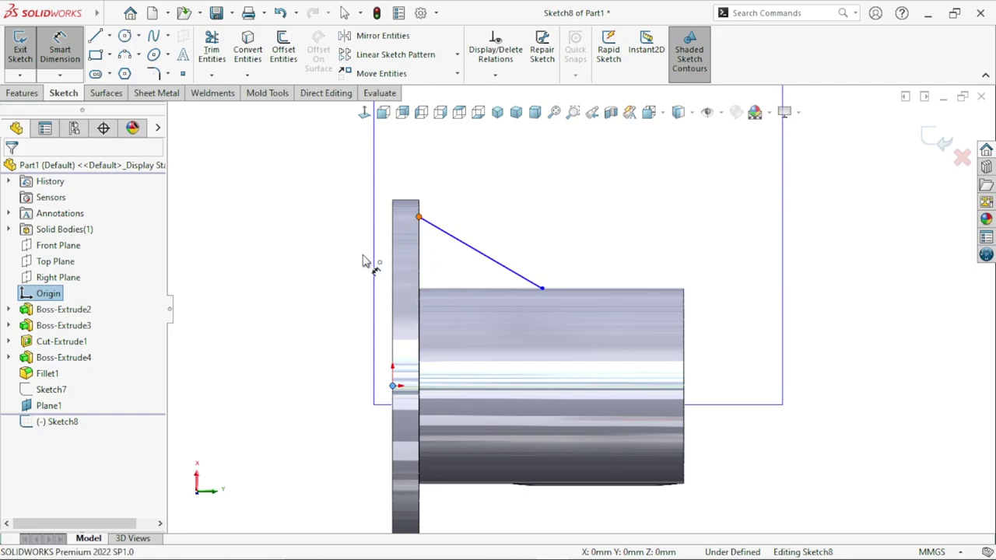
Step: Dimension the sloped line 49 high from the origin and 35 wide, then exit Sketch8
{"action": "left_click", "coordinate": [315, 274]}
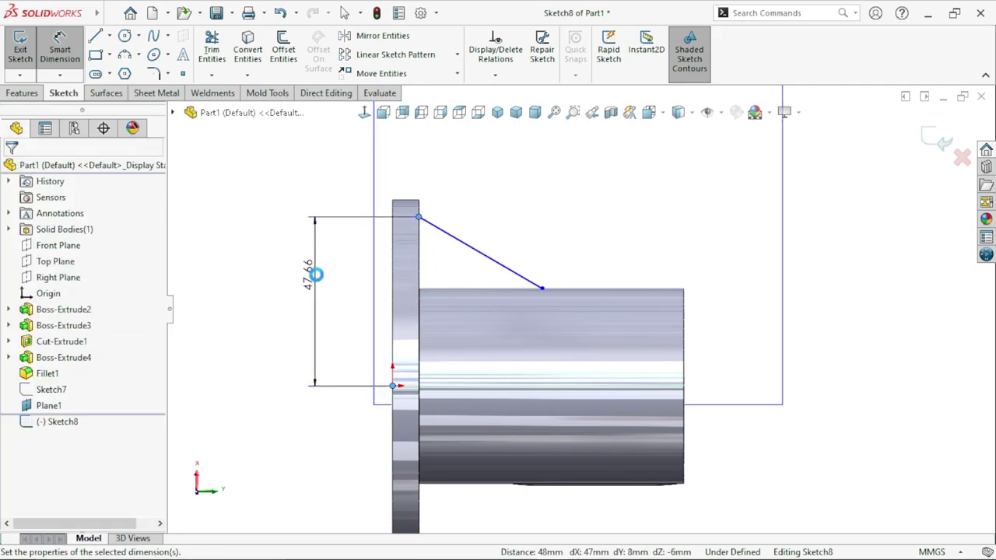
{"action": "type", "text": "49"}
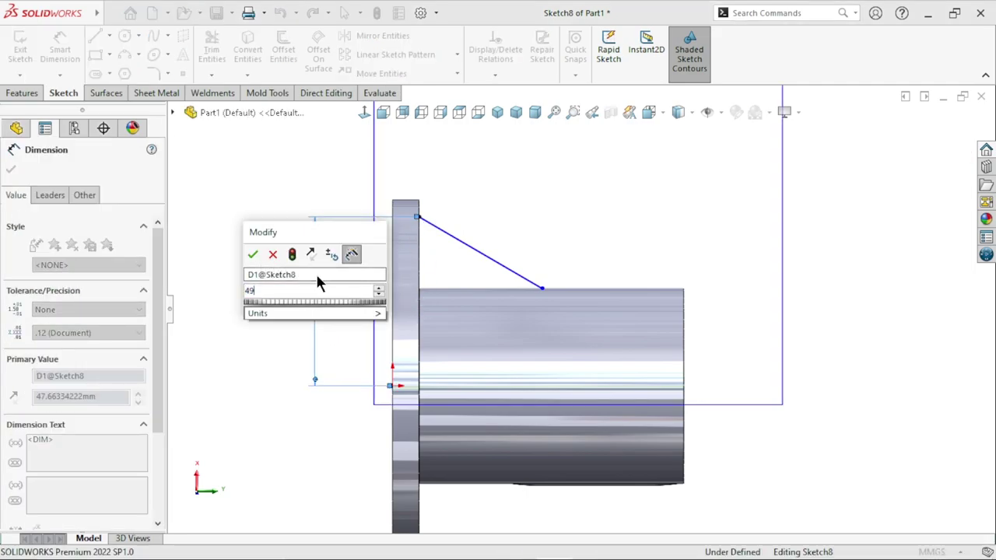
{"action": "left_click", "coordinate": [253, 255]}
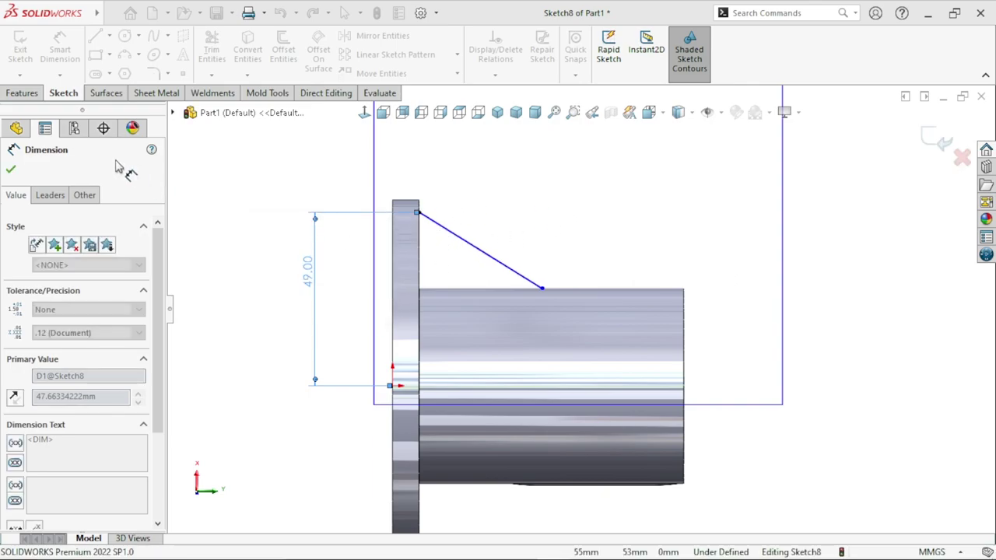
{"action": "left_click", "coordinate": [542, 290]}
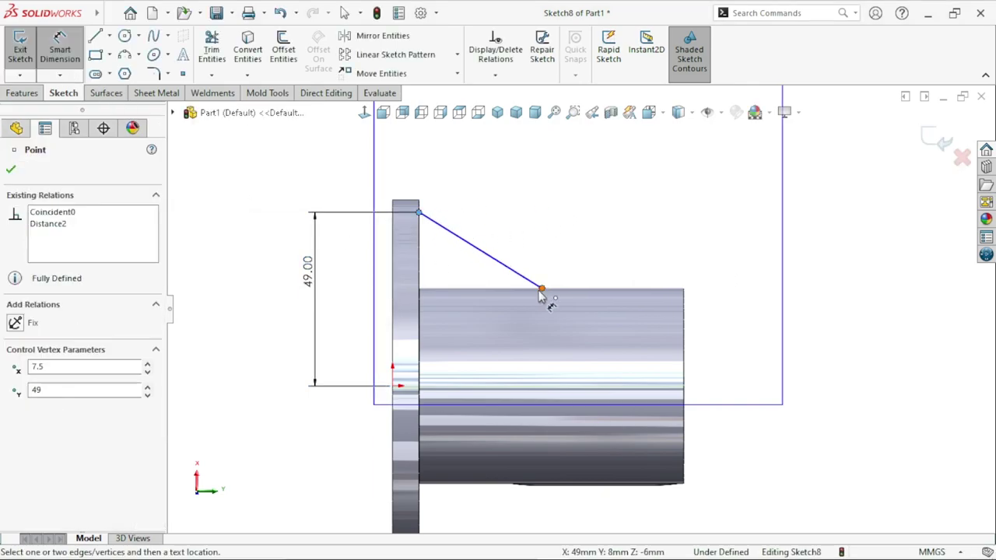
{"action": "left_click", "coordinate": [478, 160]}
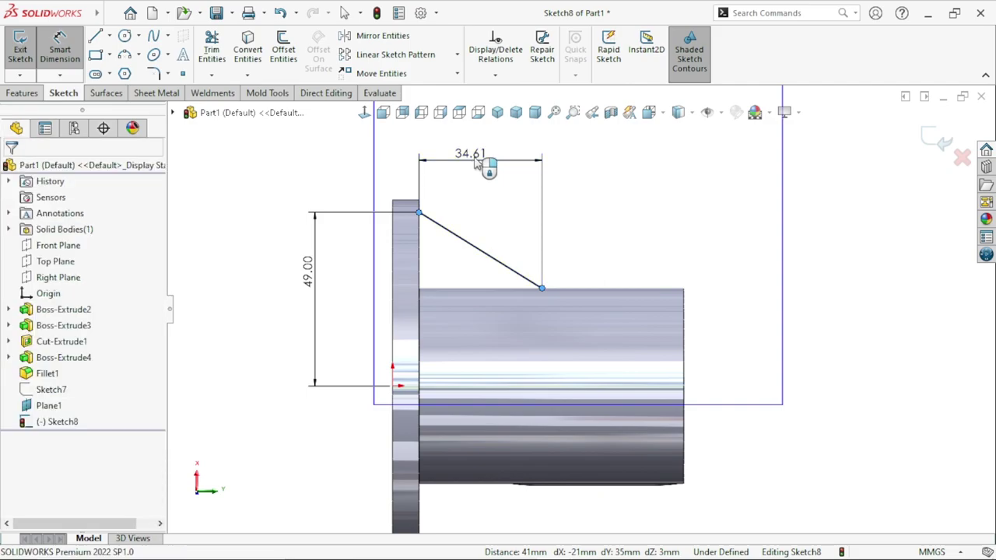
{"action": "left_click", "coordinate": [476, 159]}
{"action": "type", "text": "35"}
{"action": "left_click", "coordinate": [412, 136]}
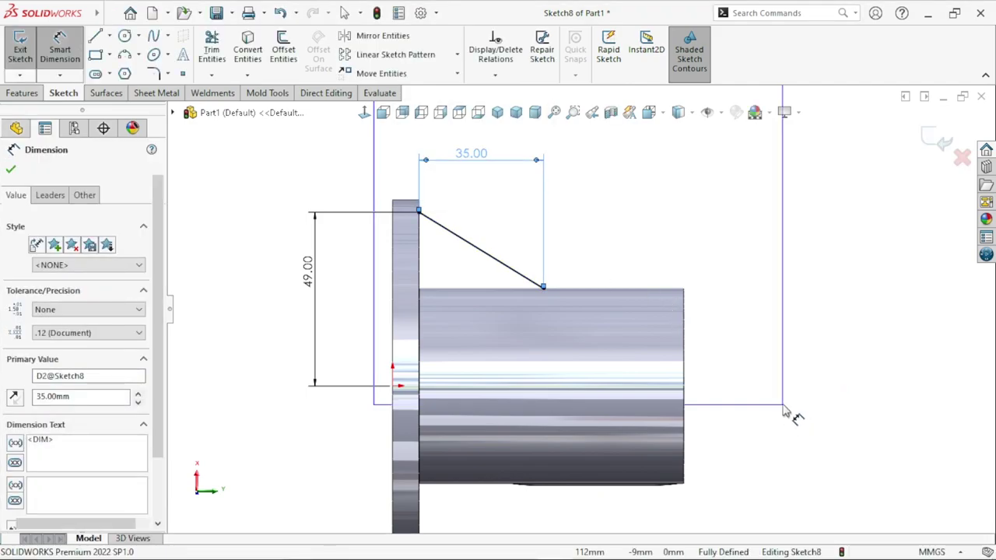
{"action": "key", "text": "Escape"}
{"action": "scroll", "coordinate": [805, 322], "scroll_direction": "down", "scroll_amount": 2}
{"action": "left_click", "coordinate": [940, 140]}
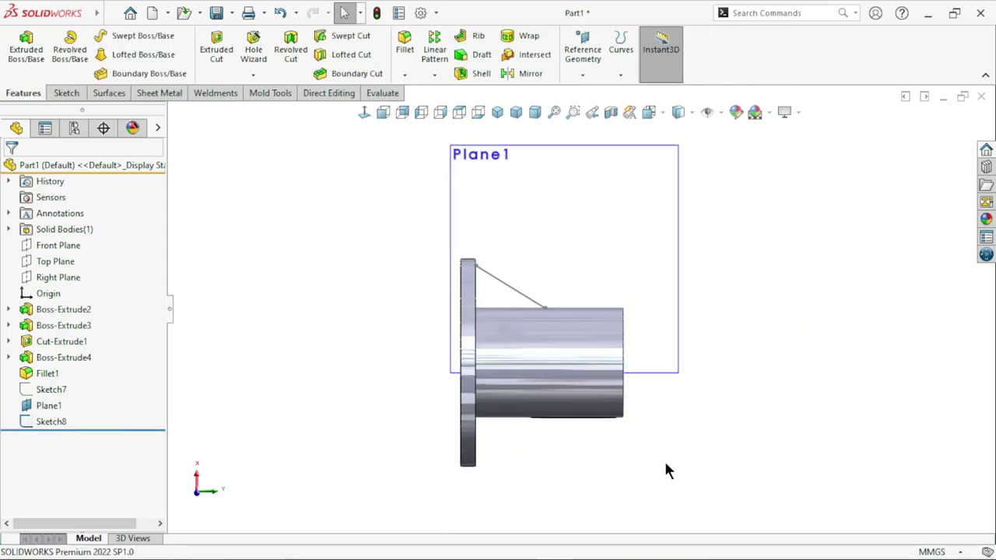
Step: Create a 4mm thick rib from the diagonal sketch line joining tube and flange
{"action": "mouse_move", "coordinate": [664, 460]}
{"action": "middle_mouse_down"}
{"action": "mouse_move", "coordinate": [629, 238]}
{"action": "mouse_move", "coordinate": [673, 283]}
{"action": "middle_mouse_up"}
{"action": "left_click", "coordinate": [688, 294]}
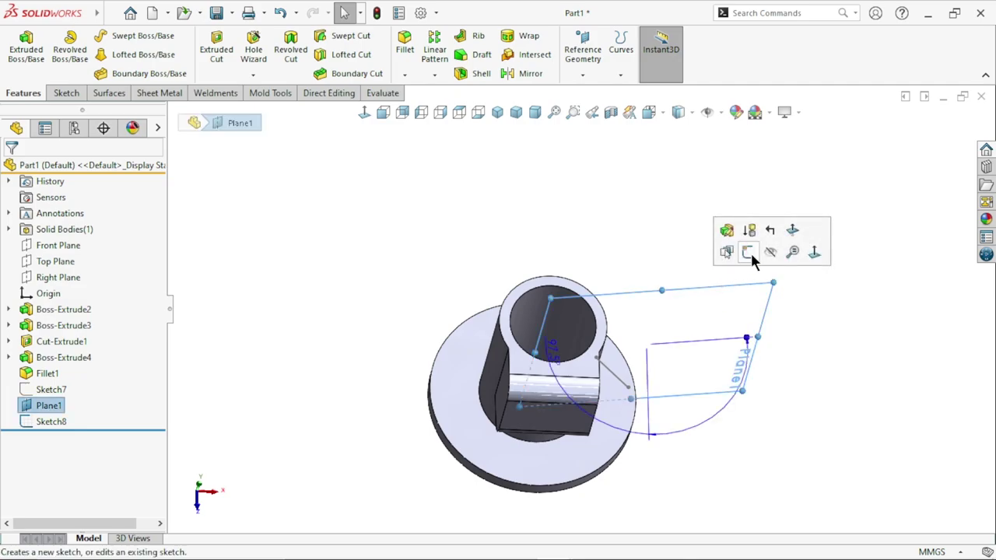
{"action": "left_click", "coordinate": [654, 410]}
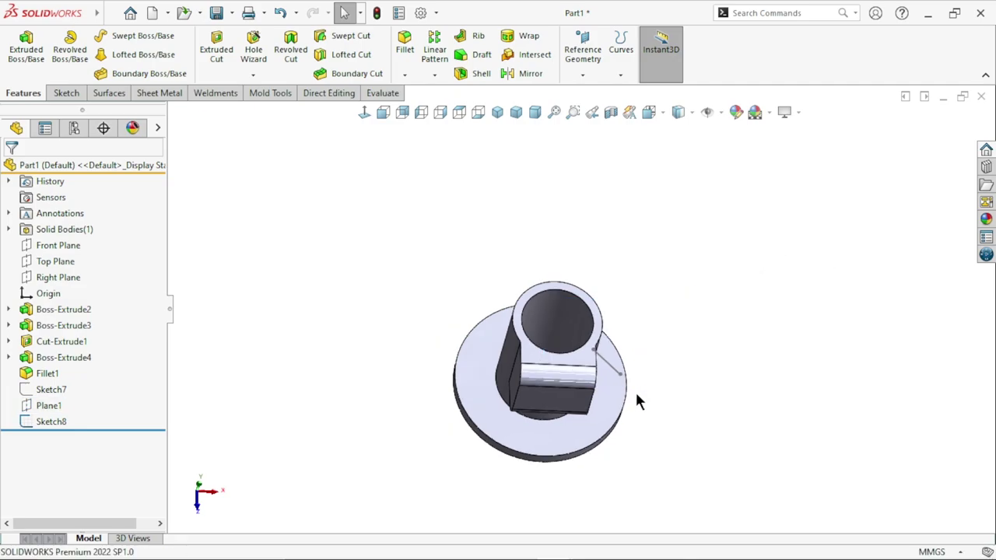
{"action": "mouse_move", "coordinate": [635, 390]}
{"action": "middle_mouse_down"}
{"action": "mouse_move", "coordinate": [679, 340]}
{"action": "mouse_move", "coordinate": [617, 212]}
{"action": "middle_mouse_up"}
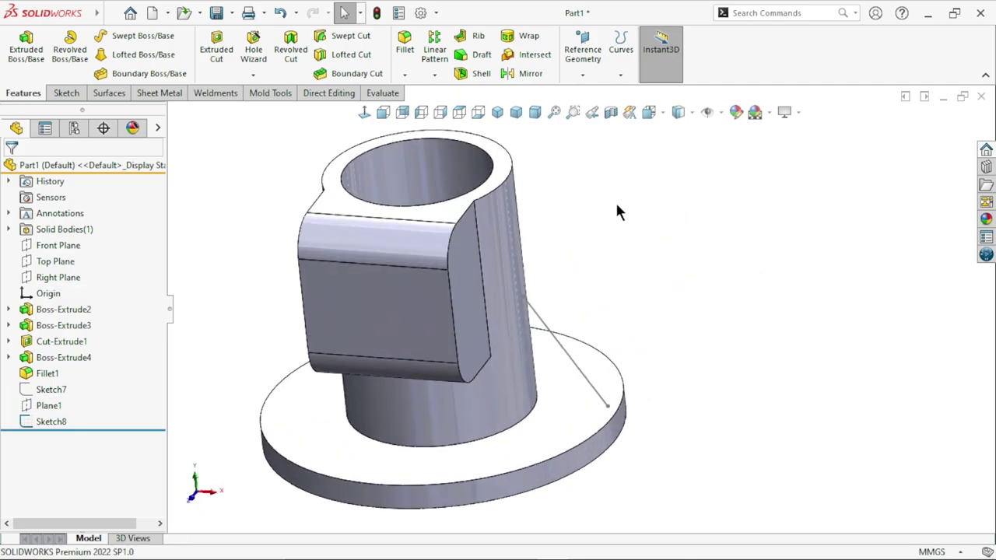
{"action": "left_click", "coordinate": [481, 38]}
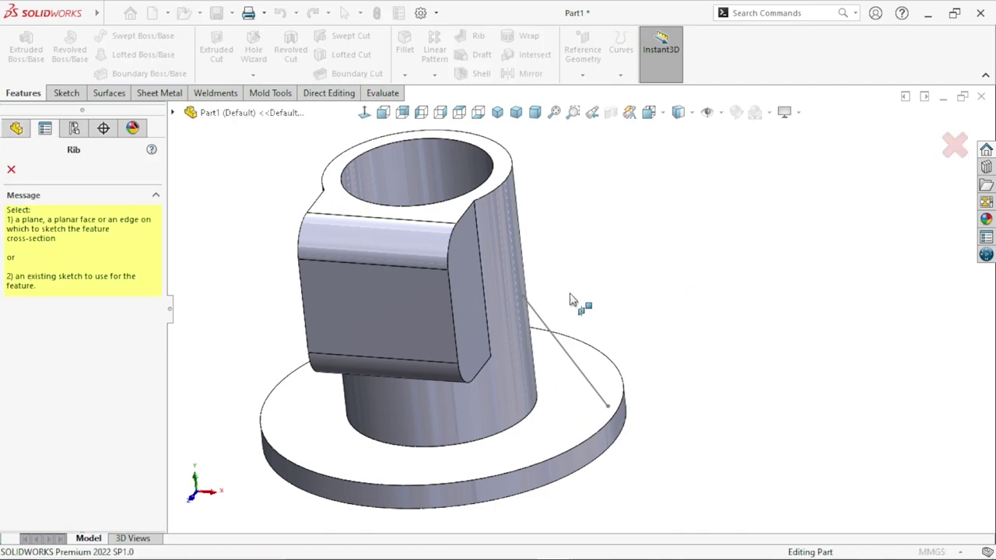
{"action": "left_click", "coordinate": [547, 323]}
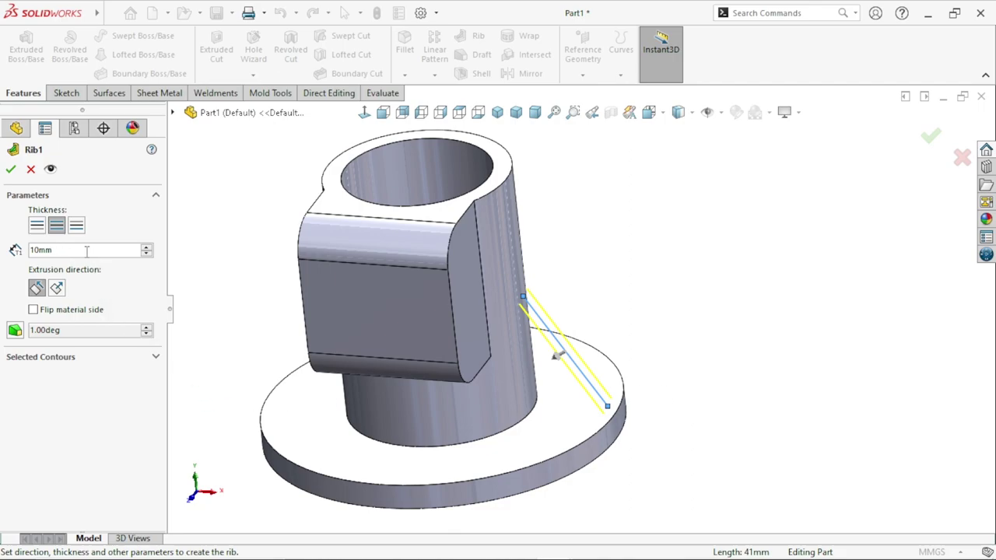
{"action": "type", "text": "4"}
{"action": "key", "text": "Return"}
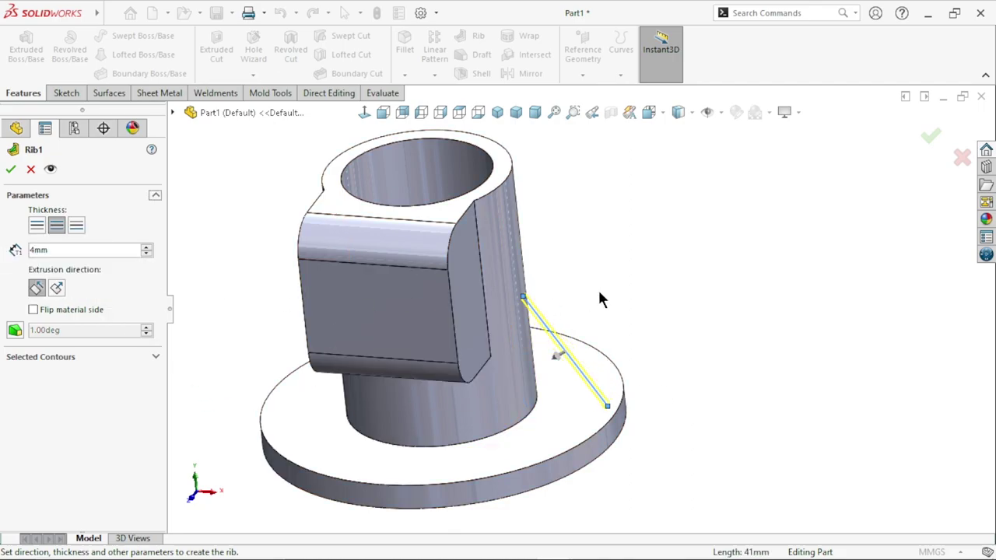
{"action": "mouse_move", "coordinate": [597, 288]}
{"action": "middle_mouse_down"}
{"action": "mouse_move", "coordinate": [662, 405]}
{"action": "mouse_move", "coordinate": [573, 355]}
{"action": "mouse_move", "coordinate": [596, 395]}
{"action": "middle_mouse_up"}
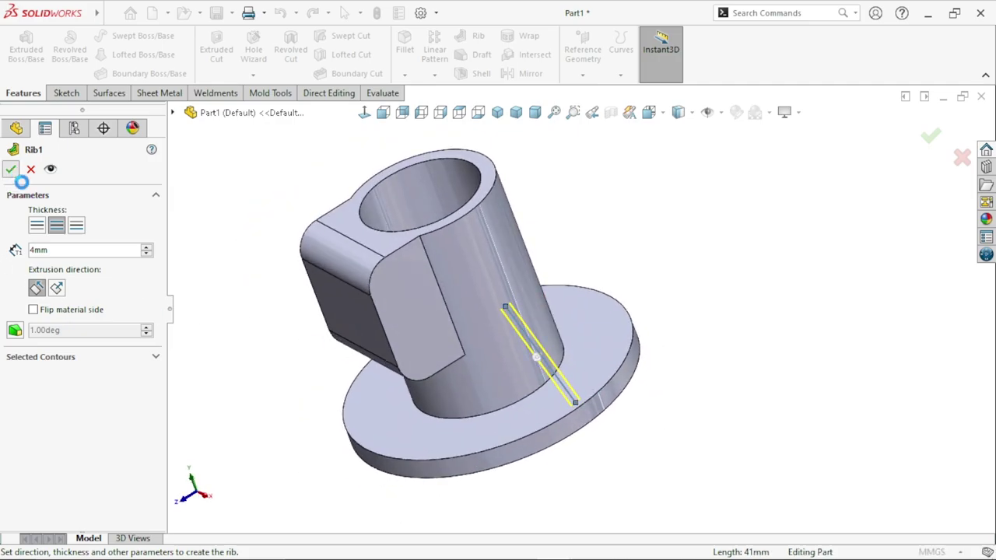
{"action": "scroll", "coordinate": [564, 342], "scroll_direction": "down", "scroll_amount": 2}
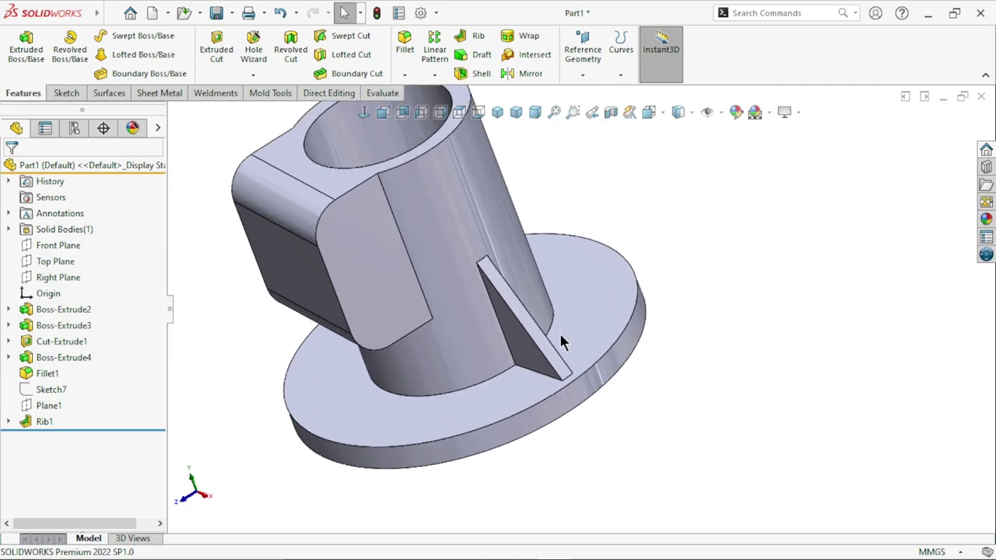
{"action": "mouse_move", "coordinate": [564, 342]}
{"action": "middle_mouse_down"}
{"action": "mouse_move", "coordinate": [545, 374]}
{"action": "mouse_move", "coordinate": [515, 349]}
{"action": "middle_mouse_up"}
{"action": "scroll", "coordinate": [516, 349], "scroll_direction": "up", "scroll_amount": 3}
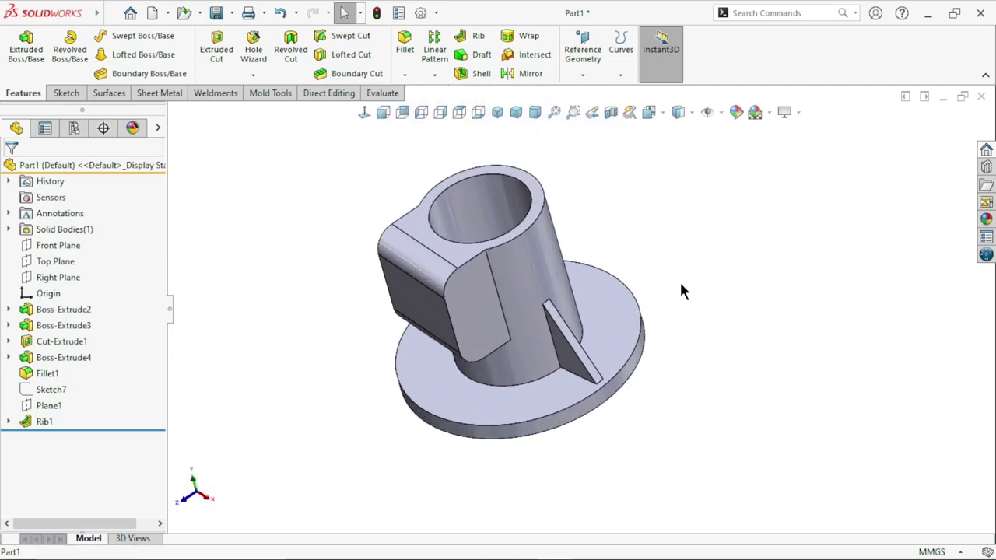
Step: Circular-pattern Rib1 into 6 instances over 360° about the tube's cylindrical face
{"action": "left_click", "coordinate": [435, 74]}
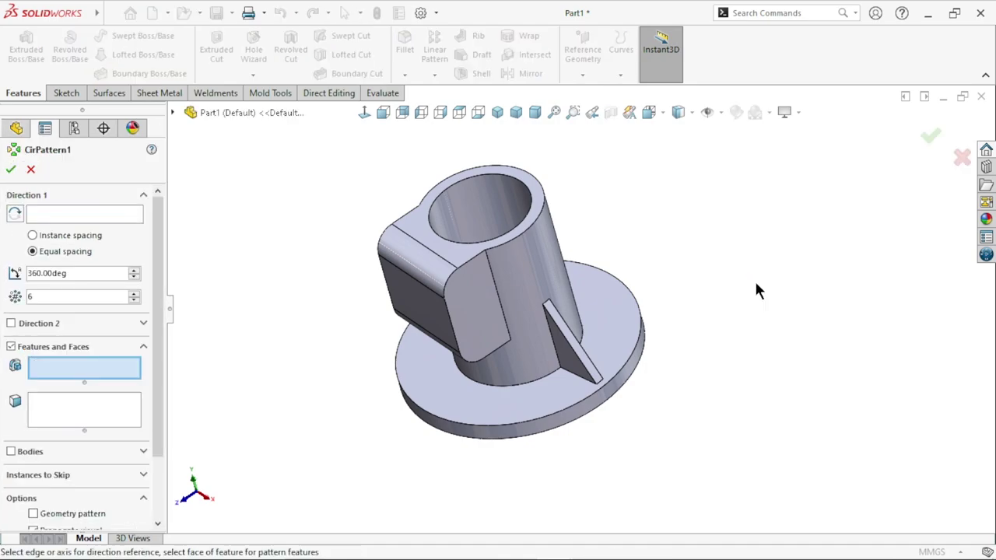
{"action": "mouse_move", "coordinate": [248, 354]}
{"action": "middle_mouse_down"}
{"action": "mouse_move", "coordinate": [615, 402]}
{"action": "mouse_move", "coordinate": [574, 355]}
{"action": "middle_mouse_up"}
{"action": "left_click", "coordinate": [572, 352]}
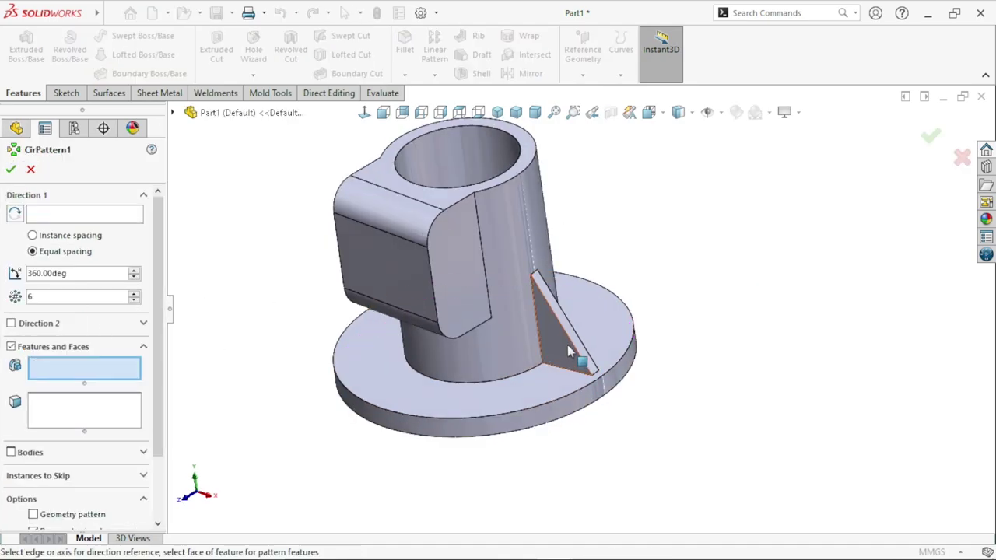
{"action": "left_click", "coordinate": [49, 218]}
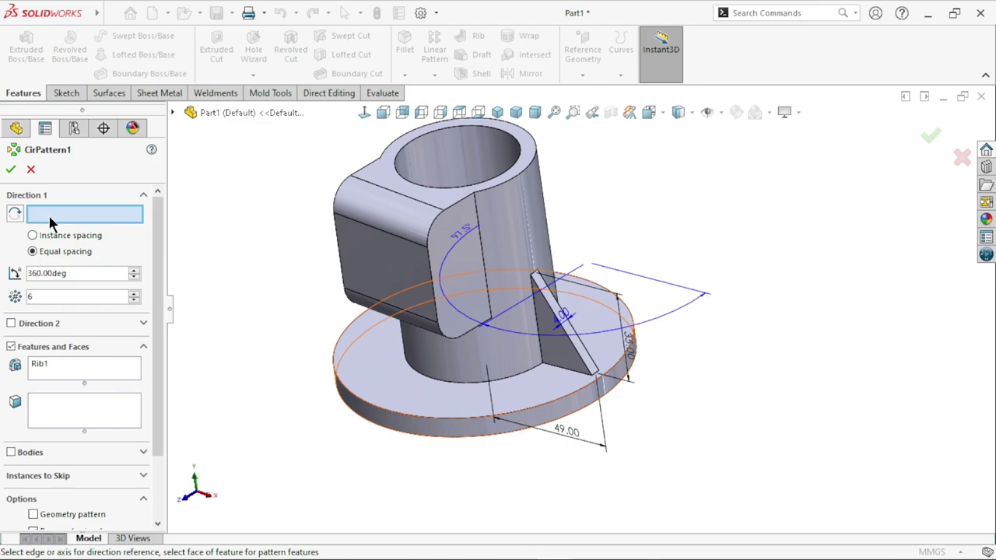
{"action": "left_click", "coordinate": [511, 221]}
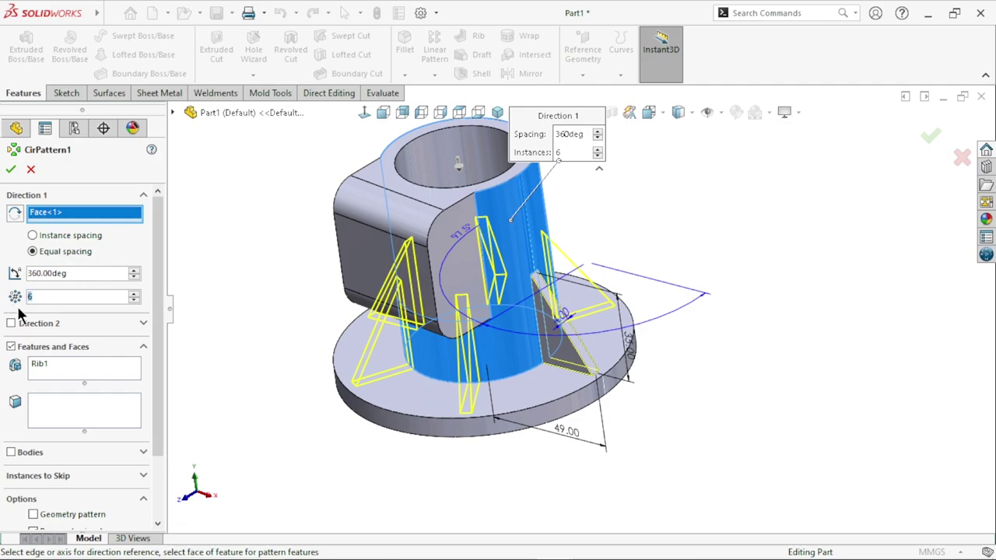
{"action": "key", "text": "Return"}
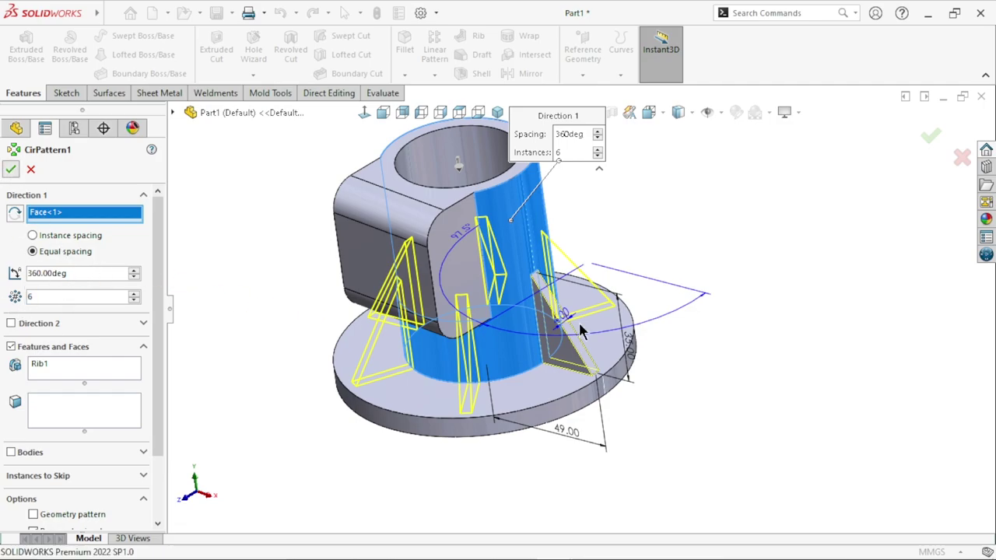
{"action": "mouse_move", "coordinate": [661, 385]}
{"action": "middle_mouse_down"}
{"action": "mouse_move", "coordinate": [506, 380]}
{"action": "mouse_move", "coordinate": [746, 344]}
{"action": "middle_mouse_up"}
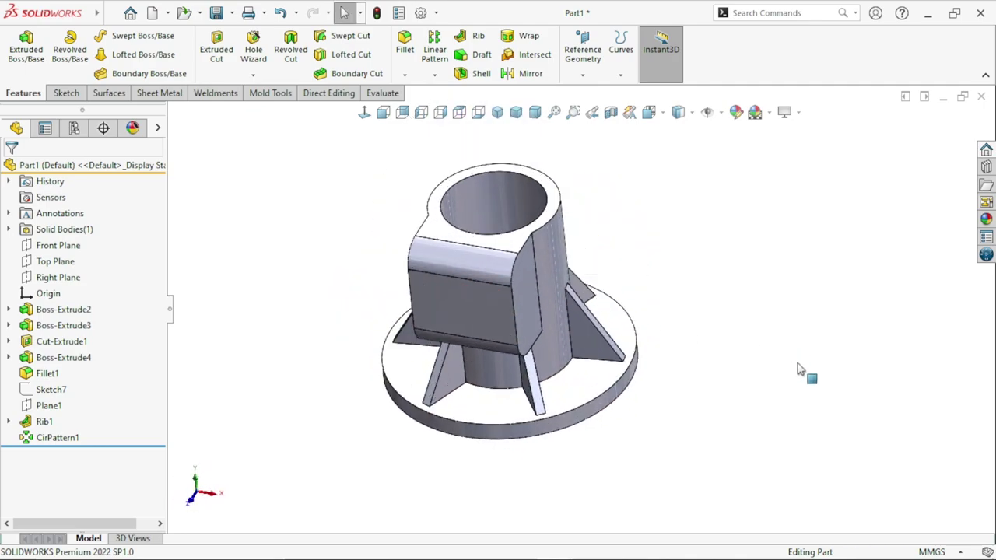
Step: Select the flange top face and view it face-on with Normal To
{"action": "scroll", "coordinate": [739, 387], "scroll_direction": "up", "scroll_amount": 2}
{"action": "scroll", "coordinate": [686, 396], "scroll_direction": "down", "scroll_amount": 2}
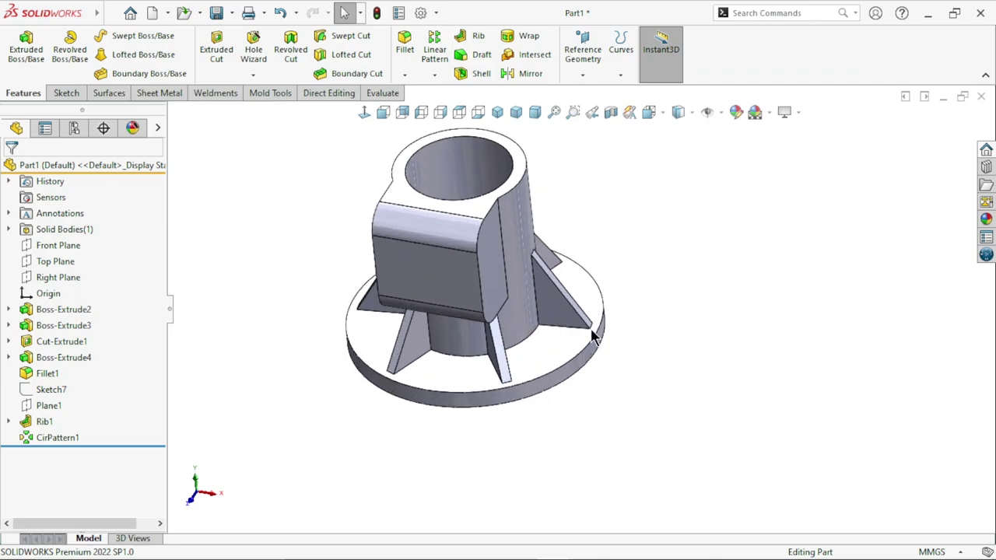
{"action": "scroll", "coordinate": [622, 374], "scroll_direction": "up", "scroll_amount": 3}
{"action": "scroll", "coordinate": [605, 354], "scroll_direction": "down", "scroll_amount": 3}
{"action": "scroll", "coordinate": [595, 334], "scroll_direction": "down", "scroll_amount": 3}
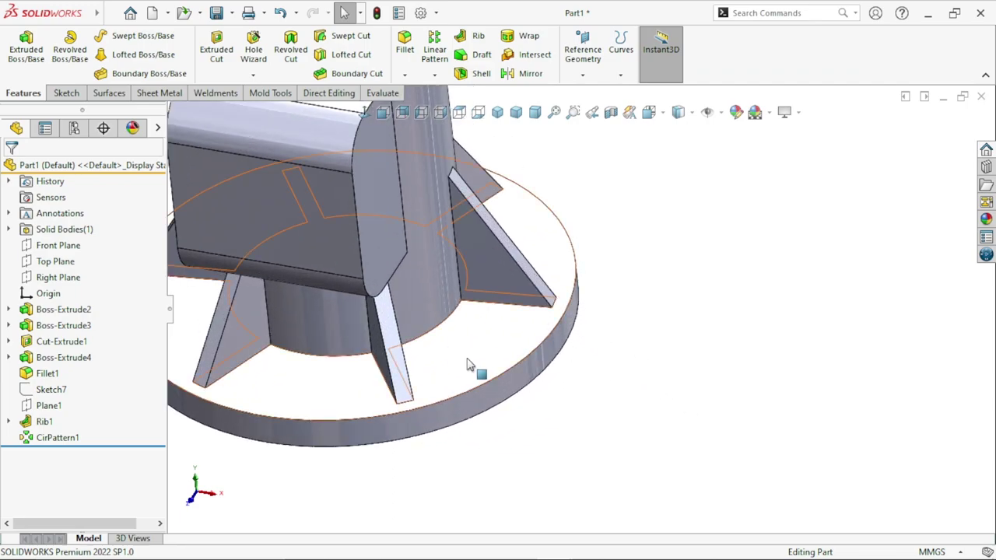
{"action": "left_click", "coordinate": [576, 262]}
{"action": "left_click", "coordinate": [364, 112]}
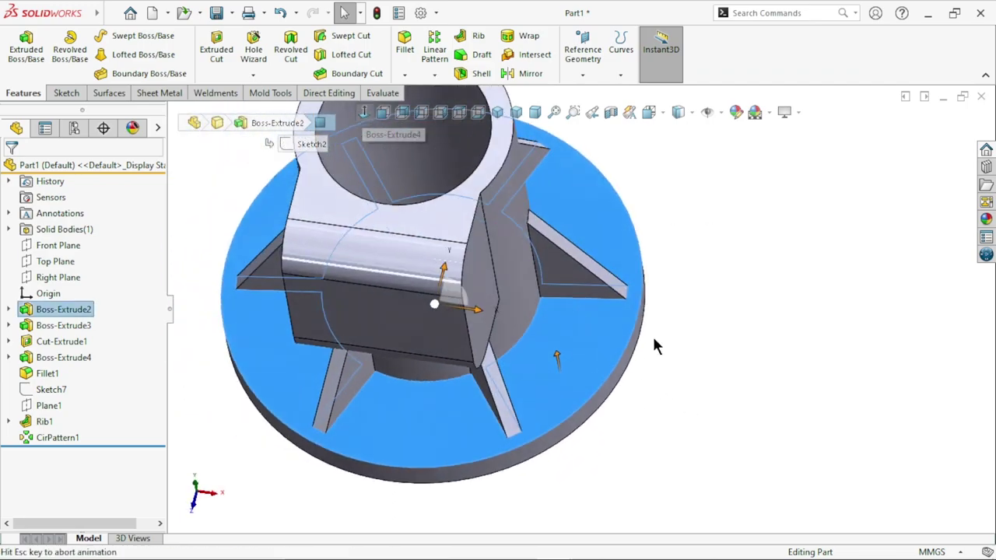
Step: Start the Hole Wizard for a new hole on the flange top
{"action": "scroll", "coordinate": [770, 365], "scroll_direction": "up", "scroll_amount": 2}
{"action": "scroll", "coordinate": [763, 335], "scroll_direction": "down", "scroll_amount": 1}
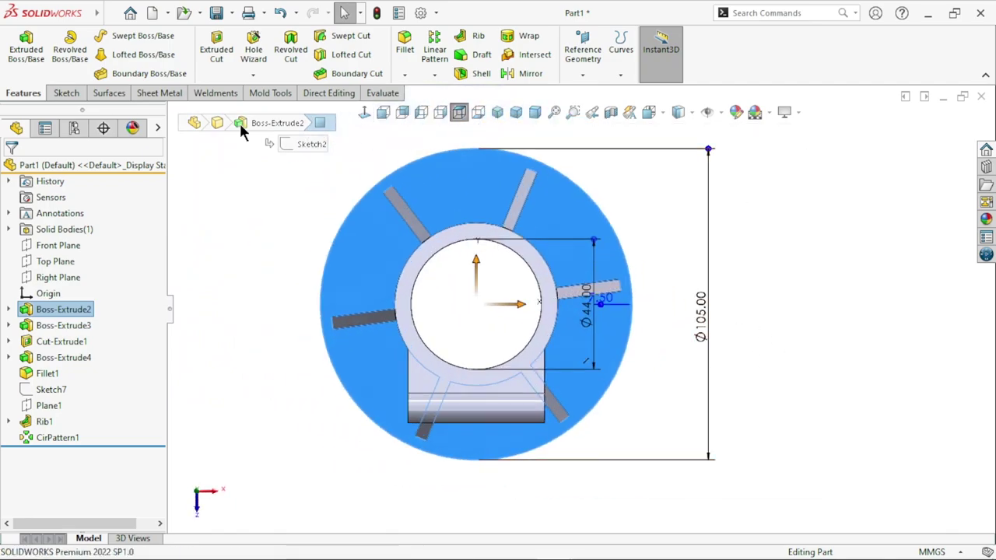
{"action": "left_click", "coordinate": [252, 61]}
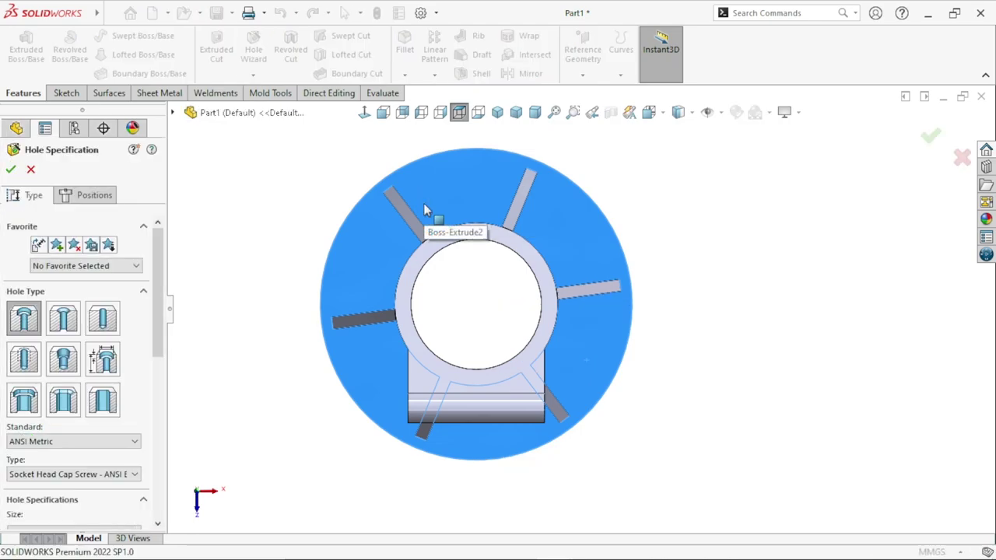
Step: Specify the hole as a Drill sizes type, size Ø9.0, cut Through All
{"action": "left_click_drag", "start_coordinate": [162, 296], "coordinate": [159, 325]}
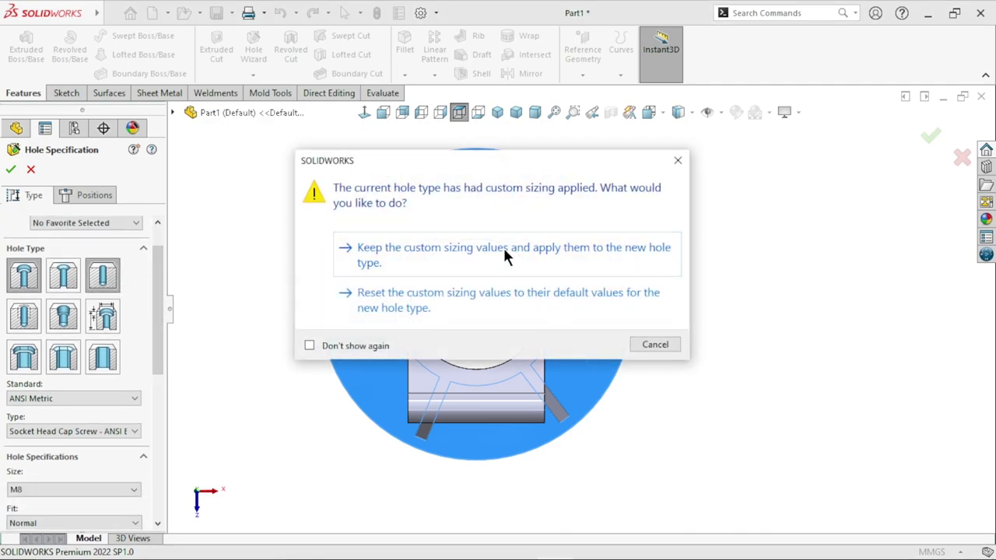
{"action": "left_click", "coordinate": [504, 255]}
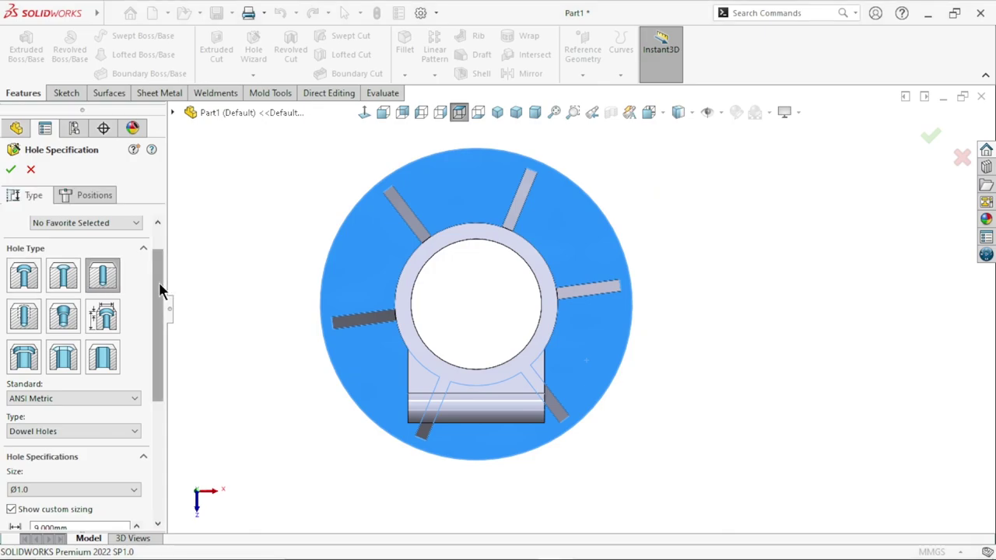
{"action": "left_click_drag", "start_coordinate": [159, 283], "coordinate": [159, 361]}
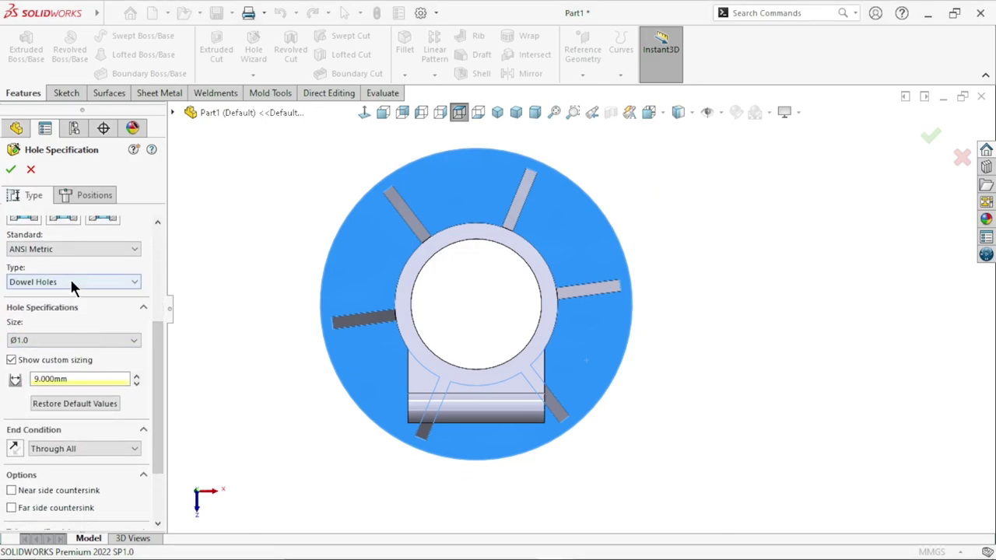
{"action": "left_click", "coordinate": [70, 282]}
{"action": "left_click", "coordinate": [46, 308]}
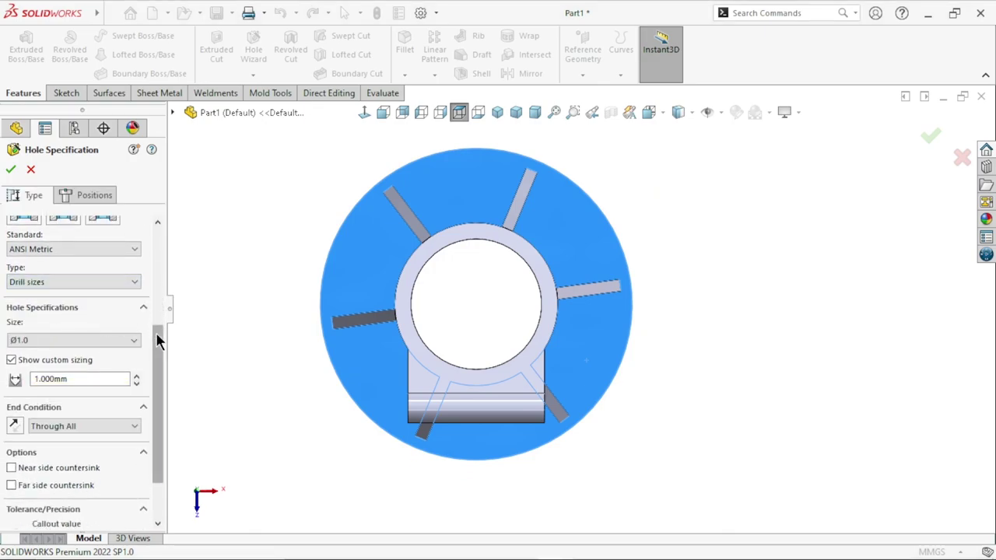
{"action": "scroll", "coordinate": [163, 333], "scroll_direction": "down", "scroll_amount": 3}
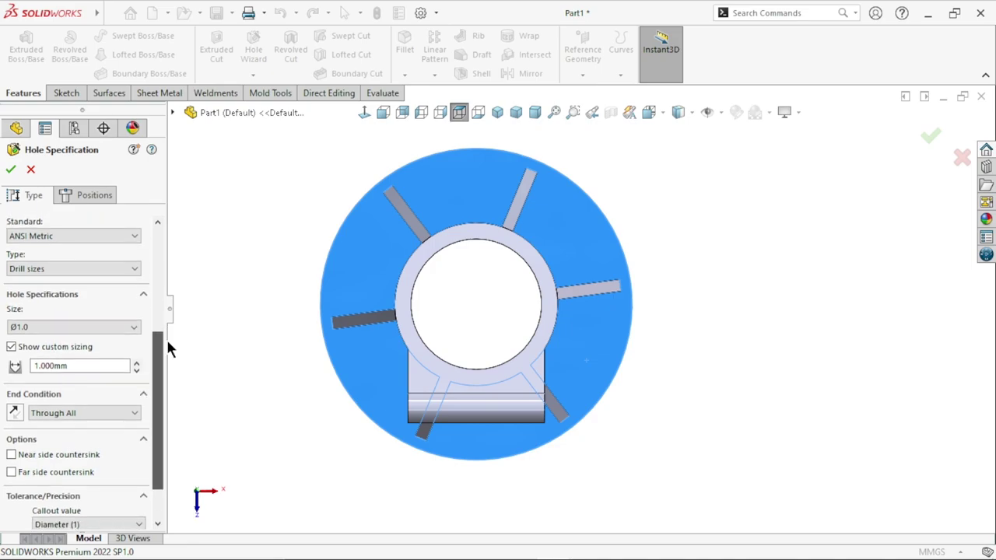
{"action": "left_click", "coordinate": [74, 296]}
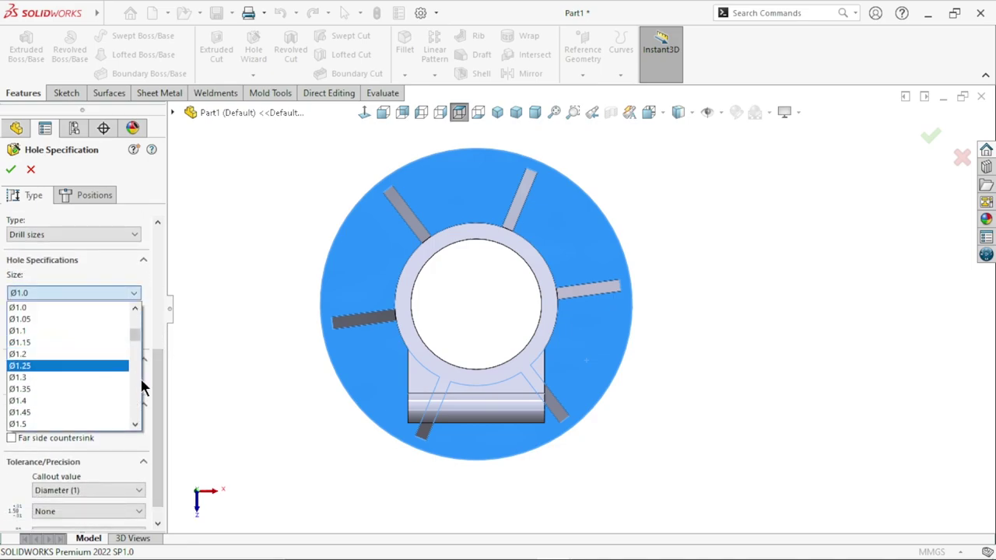
{"action": "left_click_drag", "start_coordinate": [136, 335], "coordinate": [144, 368]}
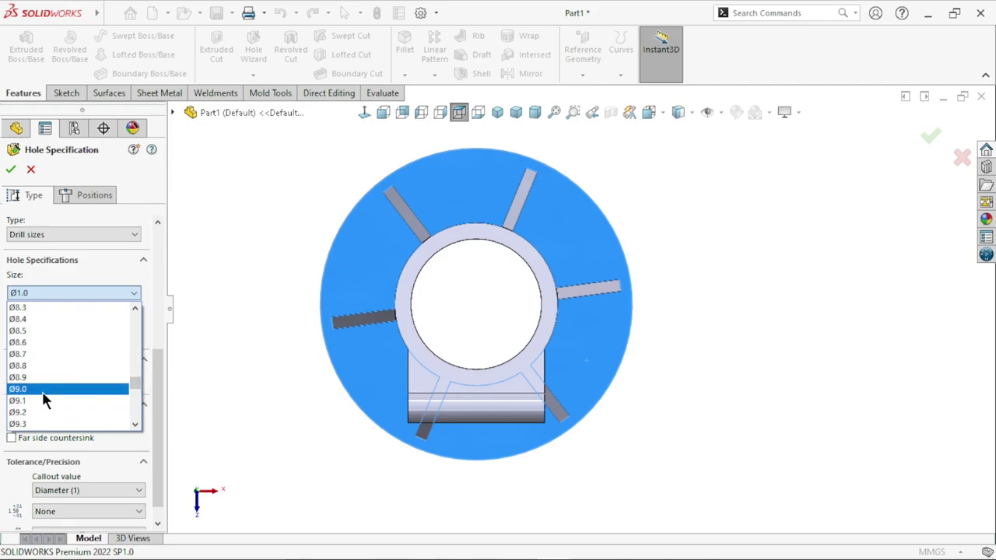
{"action": "left_click", "coordinate": [42, 392]}
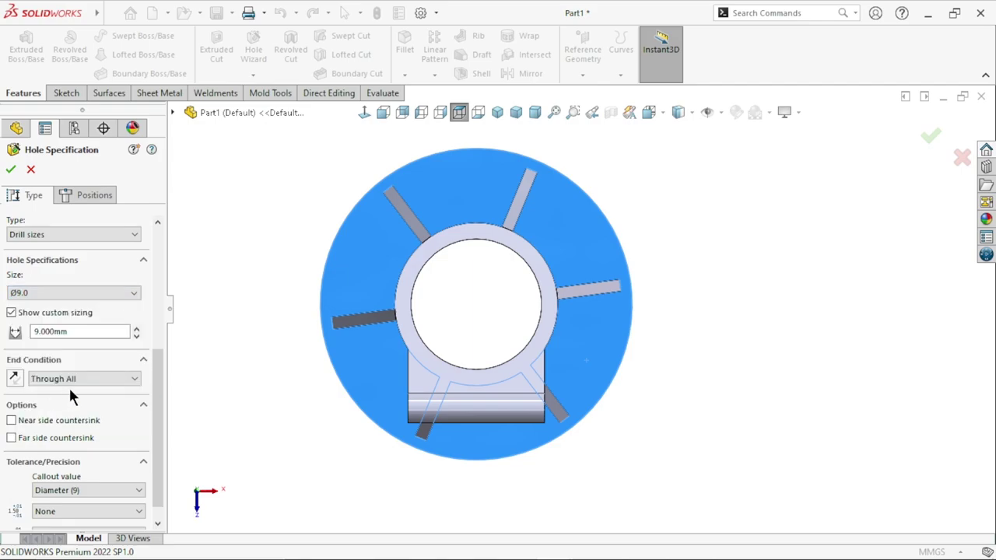
Step: Place the hole's centre point on the flange
{"action": "left_click", "coordinate": [93, 195]}
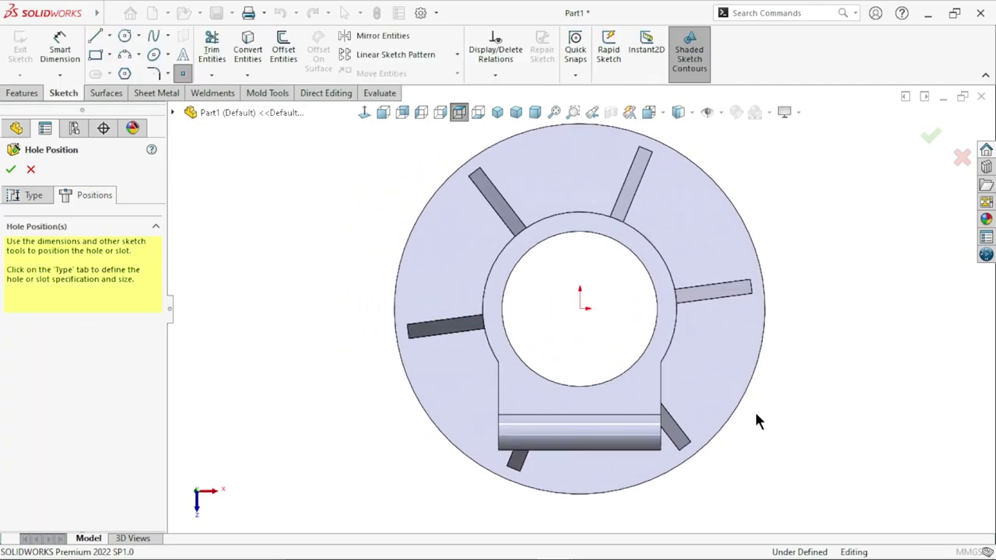
{"action": "scroll", "coordinate": [782, 382], "scroll_direction": "down", "scroll_amount": 3}
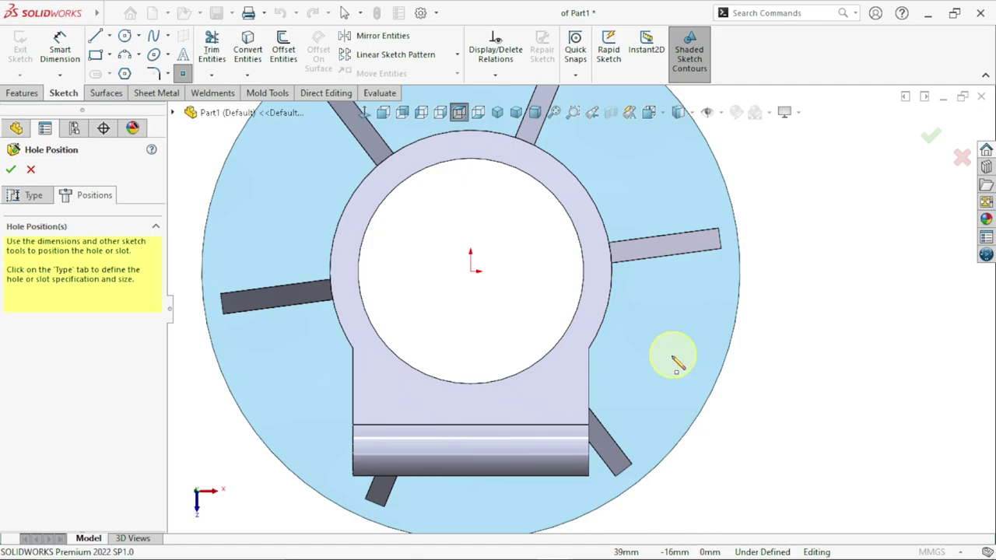
{"action": "left_click", "coordinate": [673, 360]}
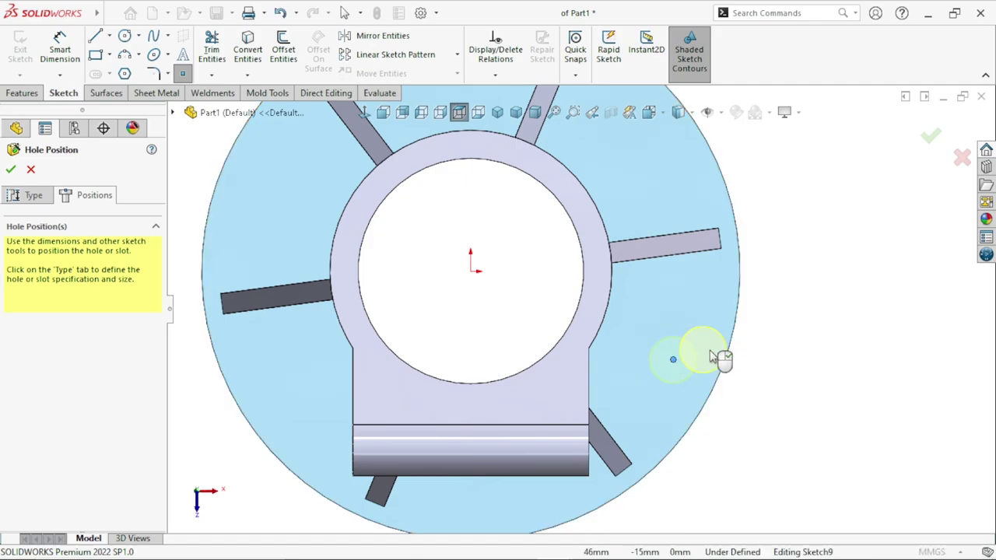
{"action": "scroll", "coordinate": [724, 400], "scroll_direction": "up", "scroll_amount": 3}
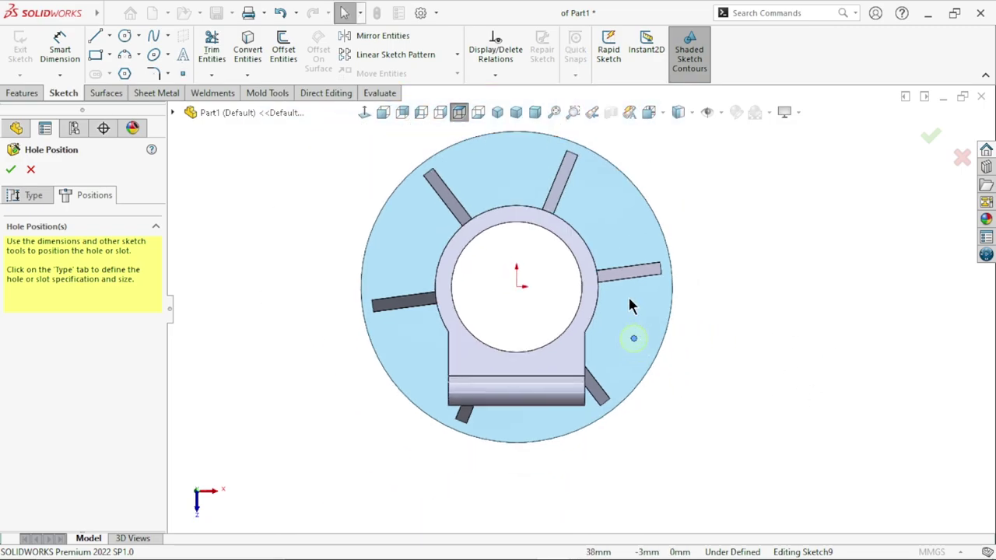
{"action": "scroll", "coordinate": [544, 288], "scroll_direction": "down", "scroll_amount": 1}
{"action": "left_click", "coordinate": [60, 49]}
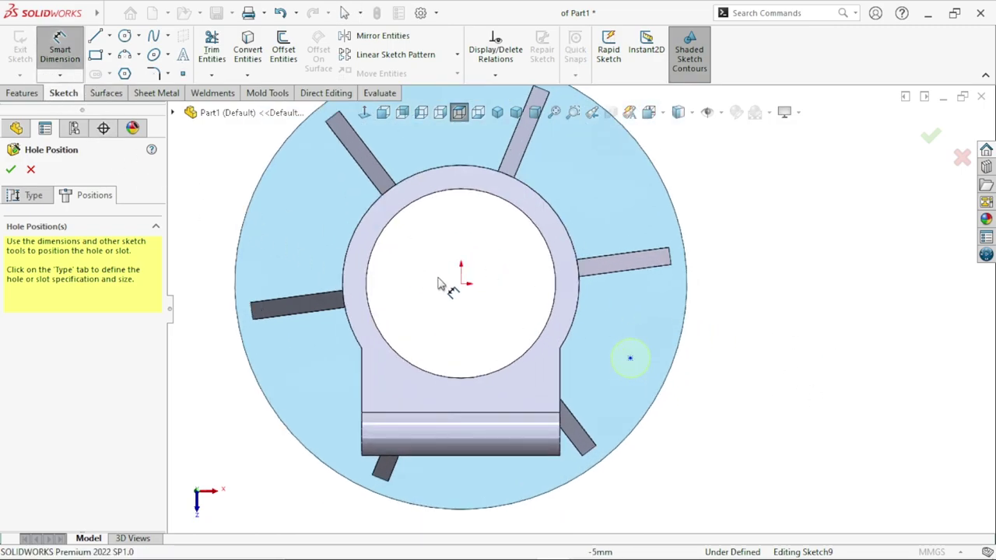
{"action": "key", "text": "Escape"}
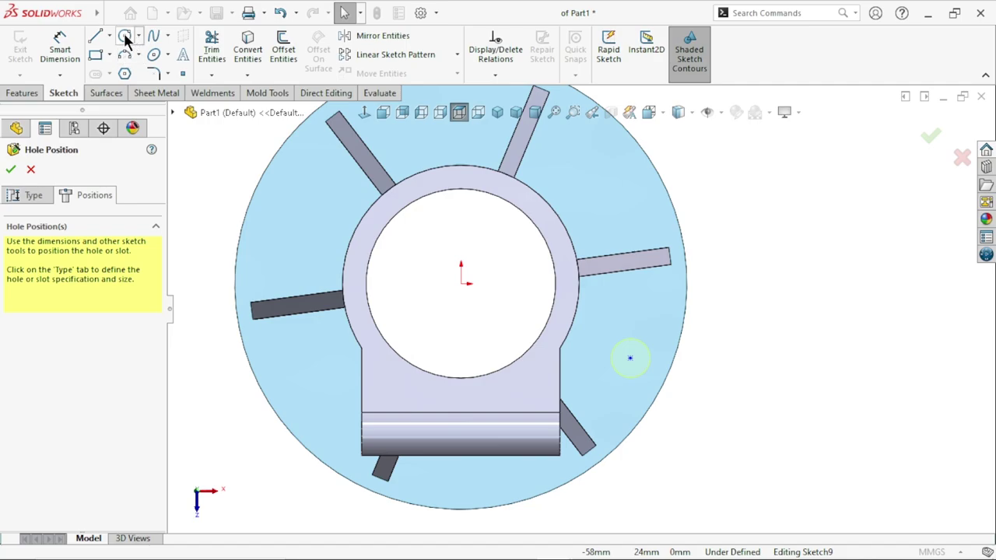
Step: Draw a horizontal centerline from the part centre to the flange's outer edge
{"action": "left_click", "coordinate": [110, 37]}
{"action": "left_click", "coordinate": [128, 68]}
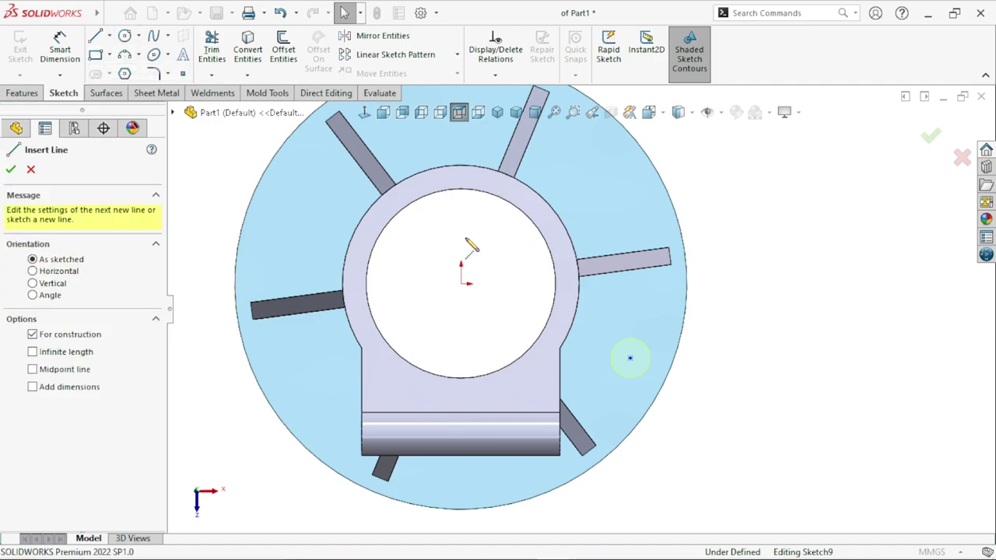
{"action": "left_click", "coordinate": [461, 284]}
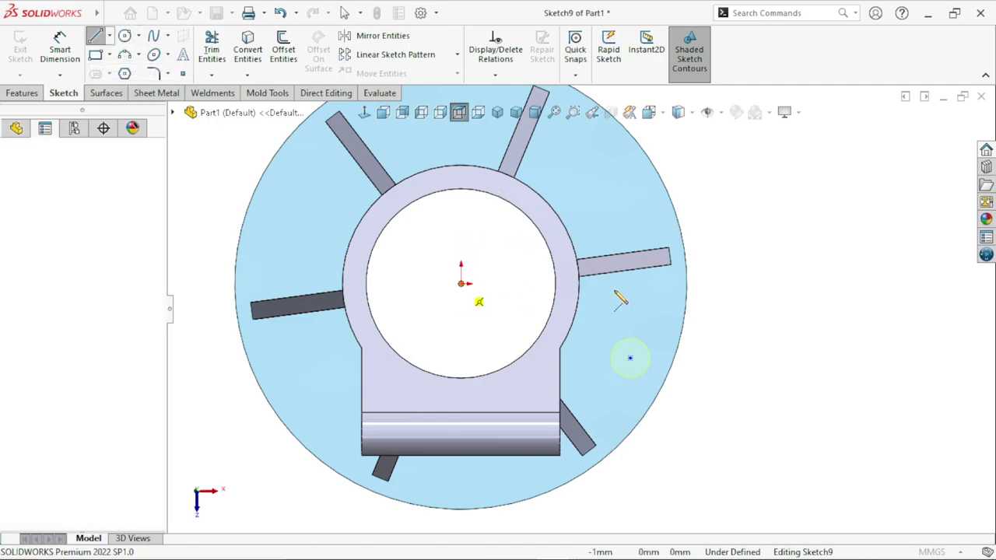
{"action": "left_click", "coordinate": [688, 284]}
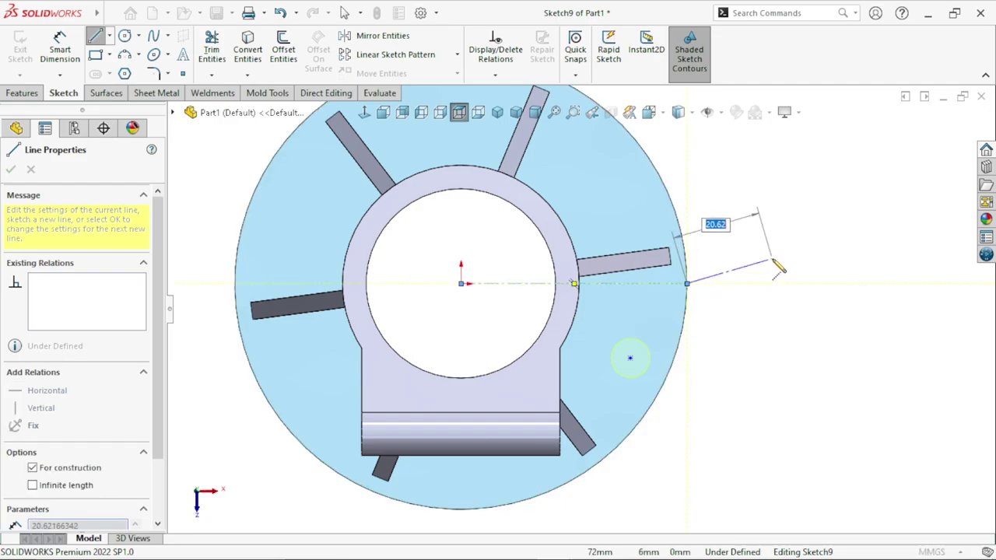
{"action": "right_click", "coordinate": [771, 224]}
{"action": "left_click", "coordinate": [790, 265]}
Step: Draw a second centerline from the part centre to the hole's centre point
{"action": "left_click", "coordinate": [110, 35]}
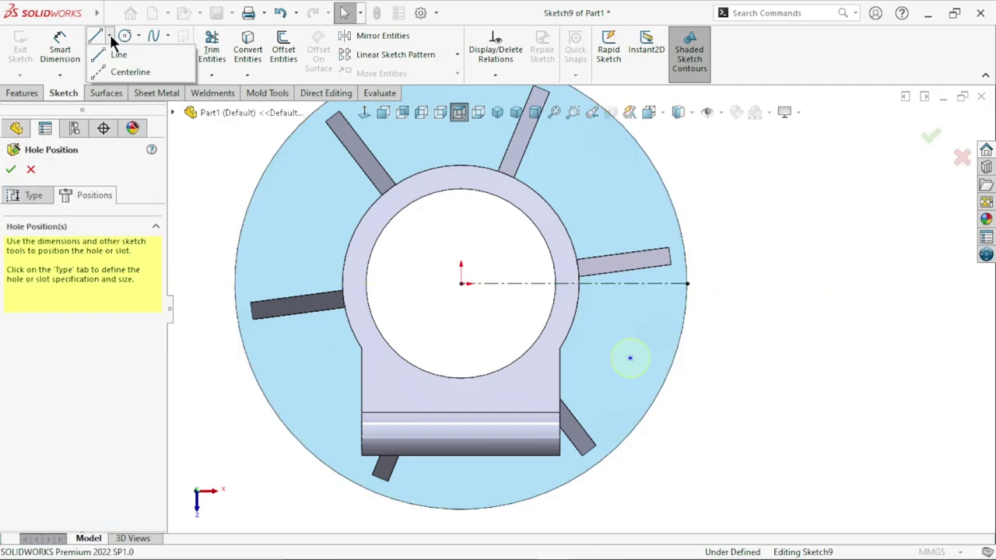
{"action": "left_click", "coordinate": [117, 71]}
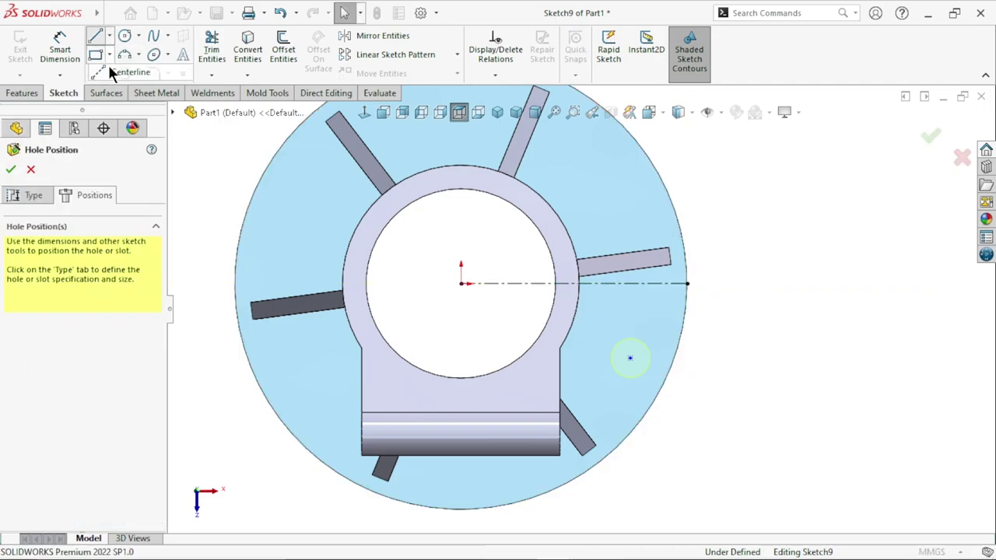
{"action": "left_click", "coordinate": [461, 284]}
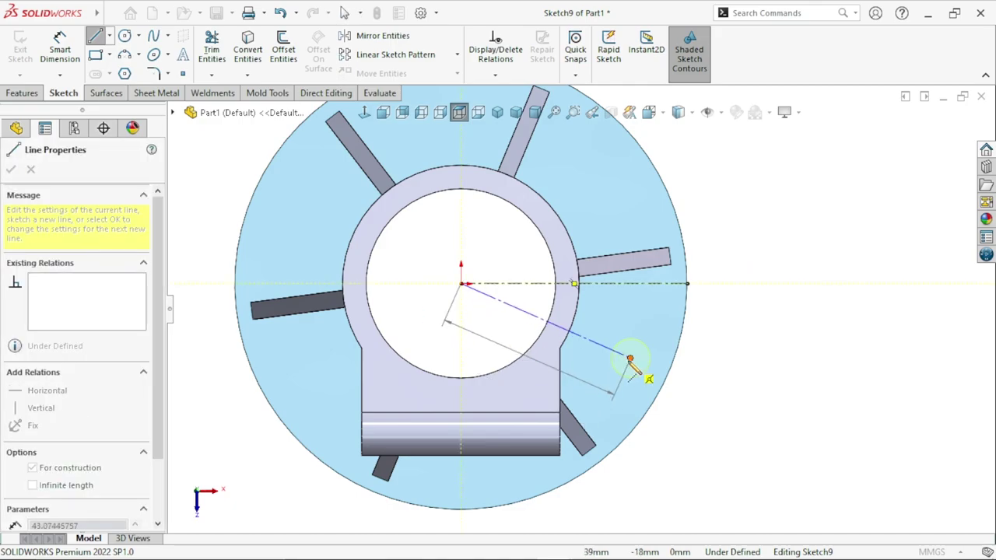
{"action": "left_click", "coordinate": [631, 359]}
{"action": "right_click", "coordinate": [733, 327]}
{"action": "left_click", "coordinate": [762, 338]}
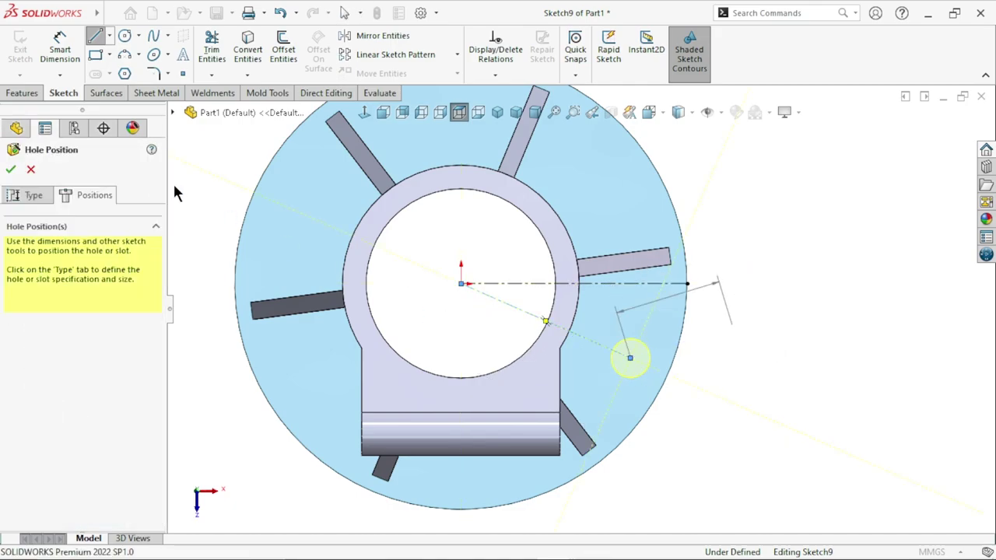
Step: Dimension the angle between the two centerlines to 22.5°
{"action": "left_click", "coordinate": [70, 48]}
{"action": "left_click", "coordinate": [646, 285]}
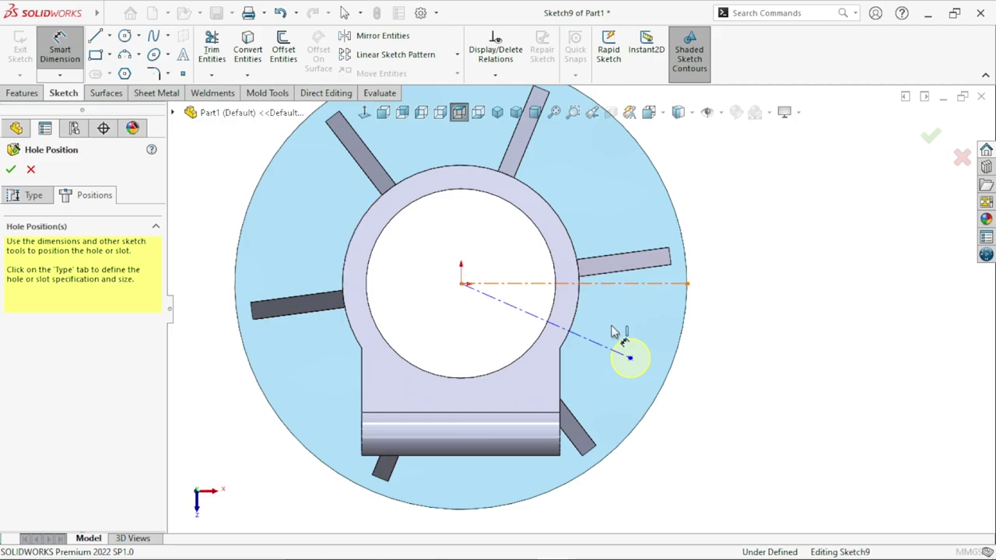
{"action": "left_click", "coordinate": [603, 346]}
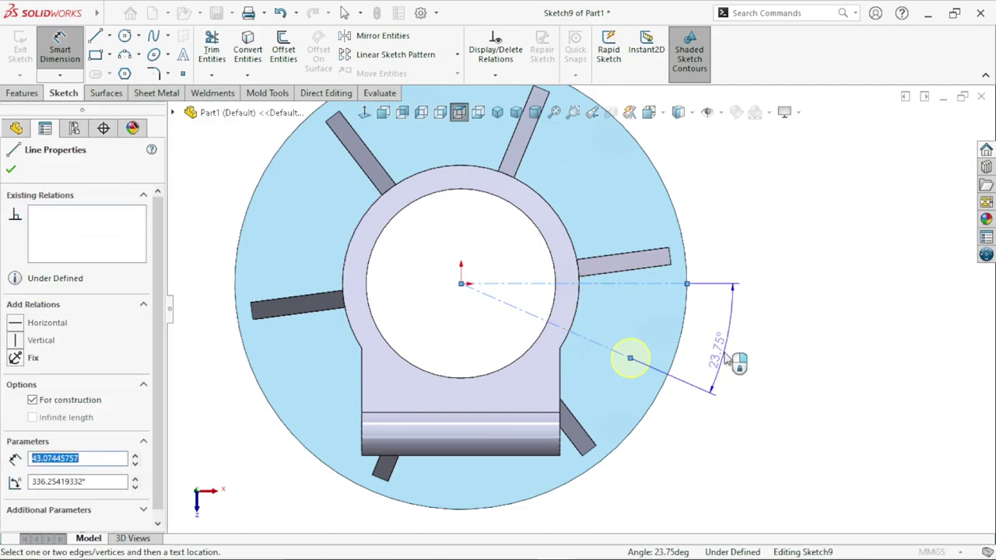
{"action": "left_click", "coordinate": [731, 361]}
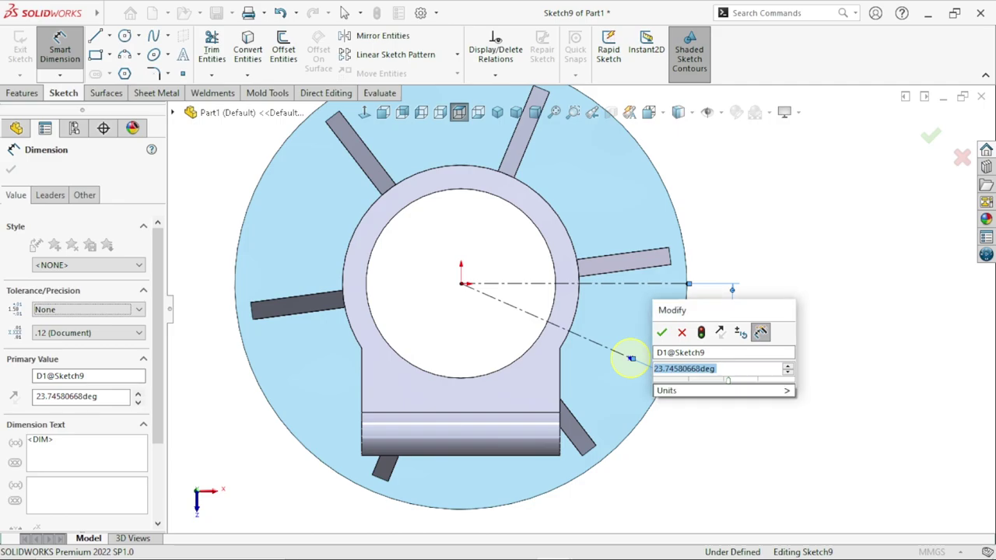
{"action": "type", "text": "22.5"}
{"action": "left_click", "coordinate": [661, 332]}
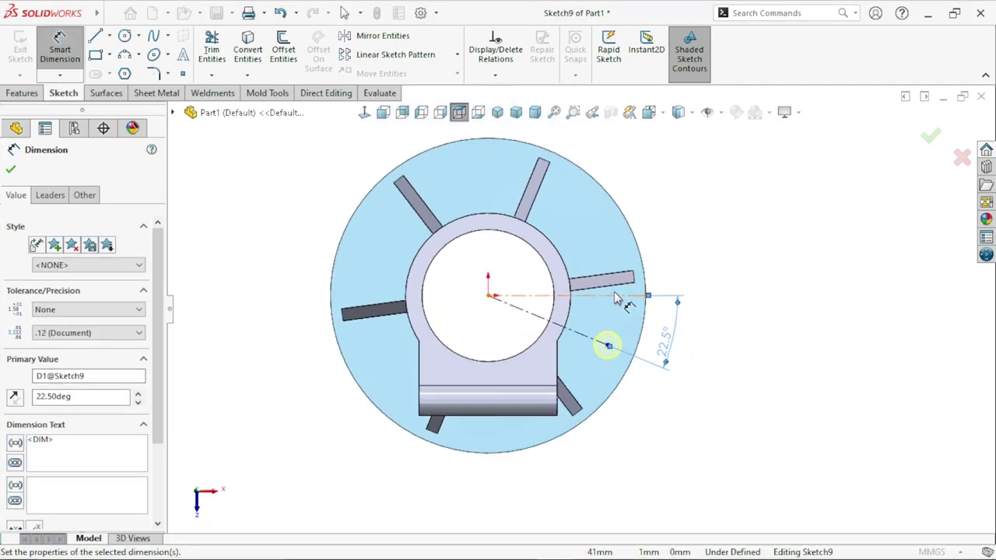
Step: Set the centerline to the hole point to 42.5 mm and finish the Ø9.0 hole
{"action": "scroll", "coordinate": [725, 348], "scroll_direction": "down", "scroll_amount": 2}
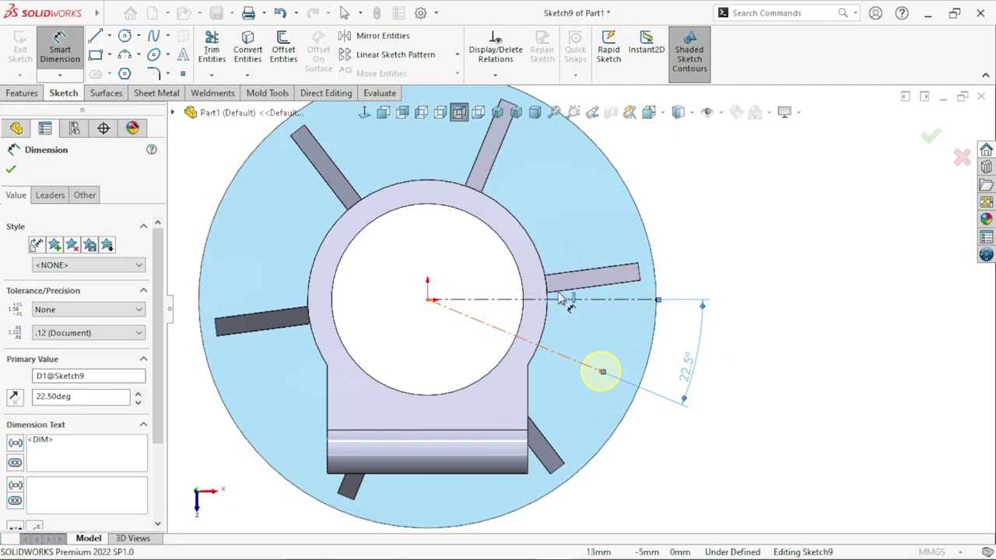
{"action": "left_click", "coordinate": [487, 327]}
{"action": "left_click", "coordinate": [670, 227]}
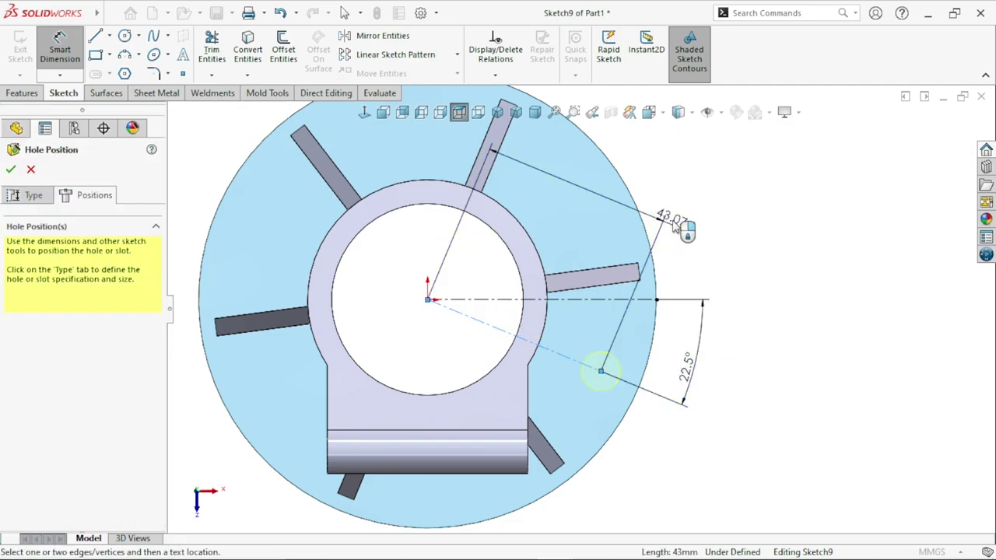
{"action": "type", "text": "42."}
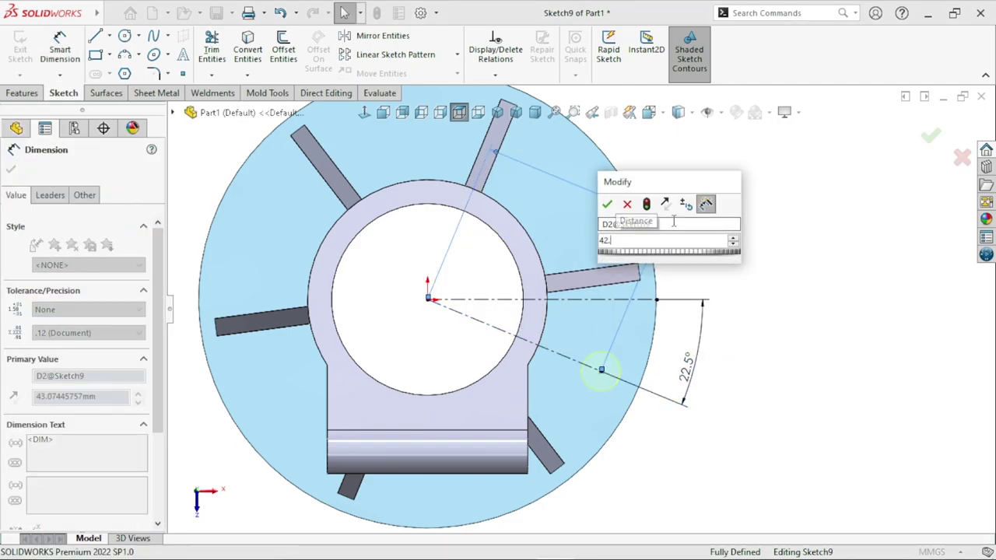
{"action": "type", "text": "5"}
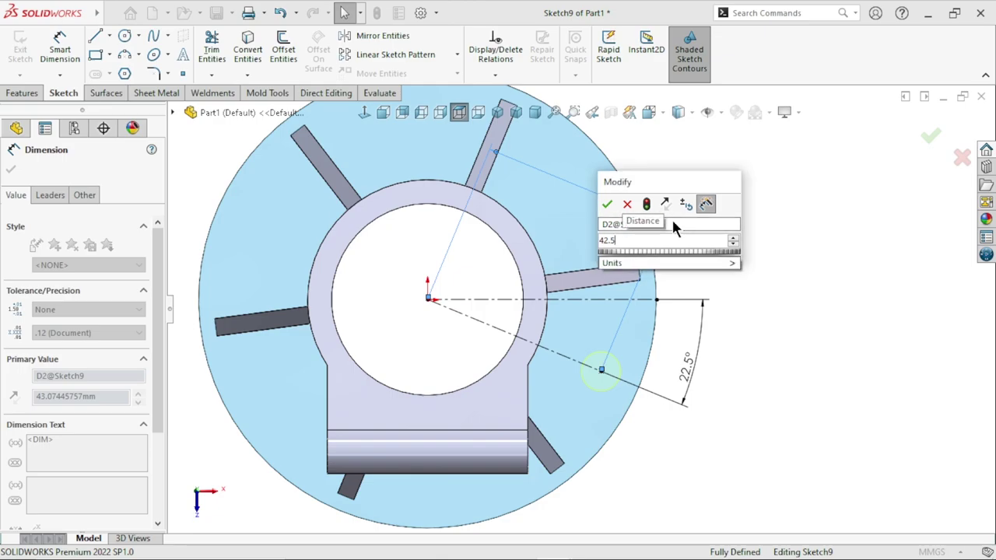
{"action": "mouse_move", "coordinate": [666, 263]}
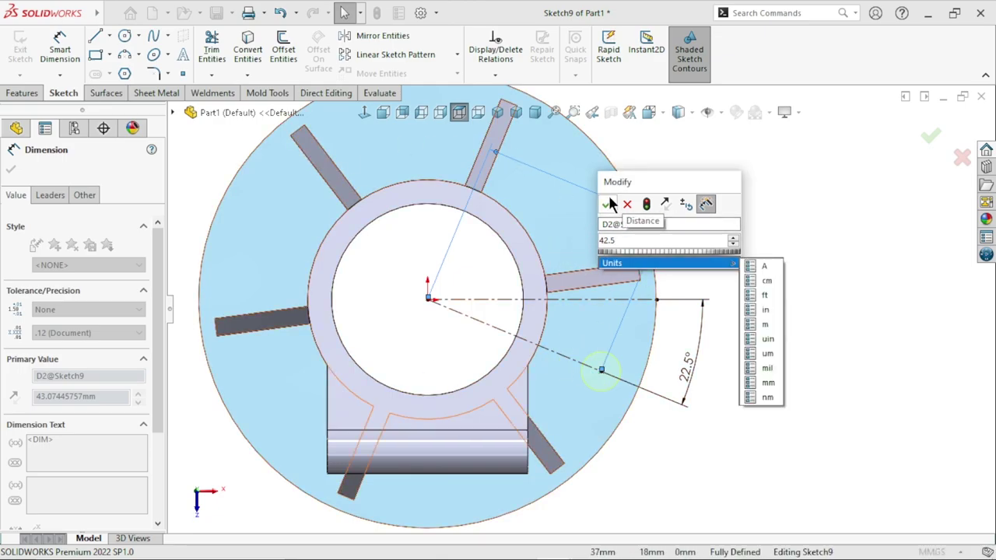
{"action": "key", "text": "Return"}
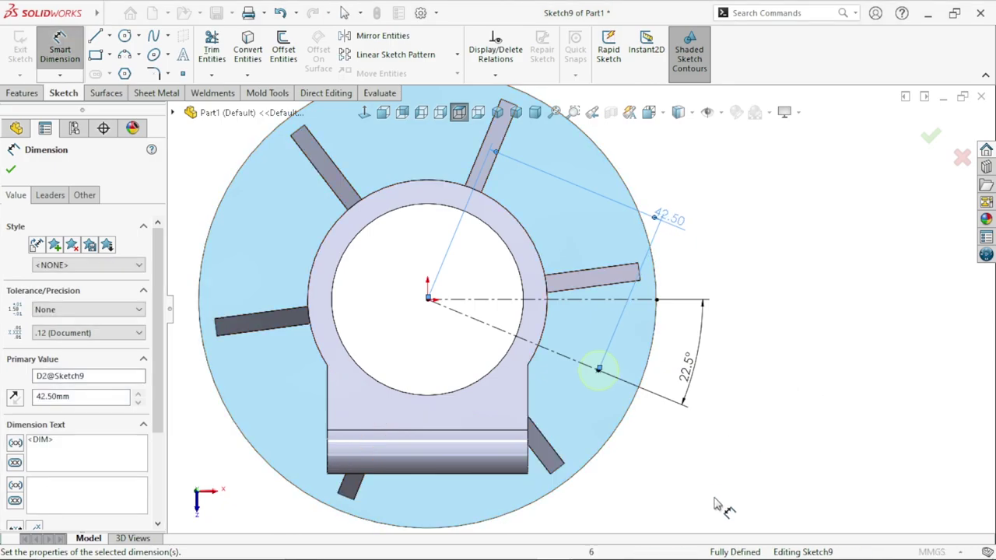
{"action": "scroll", "coordinate": [604, 362], "scroll_direction": "up", "scroll_amount": 3}
{"action": "scroll", "coordinate": [439, 288], "scroll_direction": "down", "scroll_amount": 1}
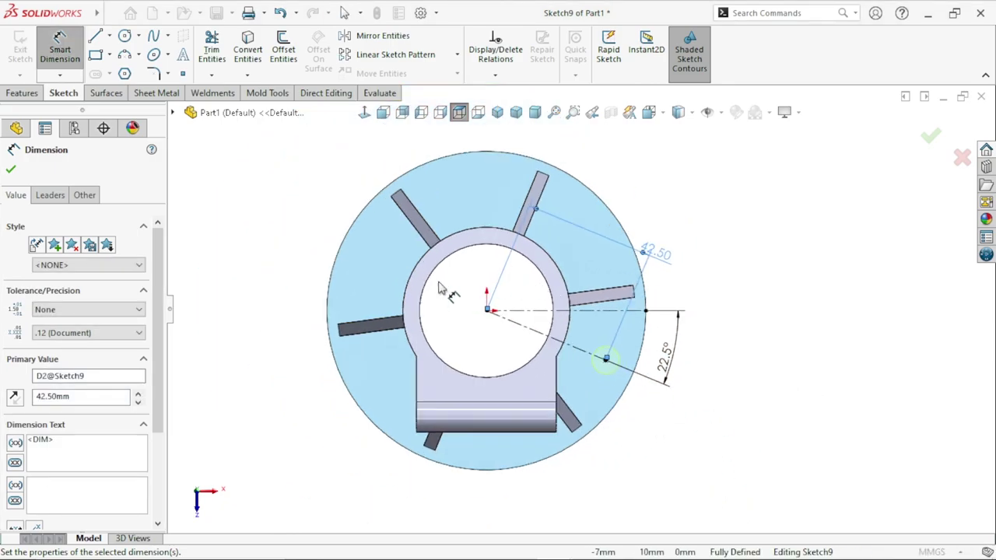
{"action": "key", "text": "Escape"}
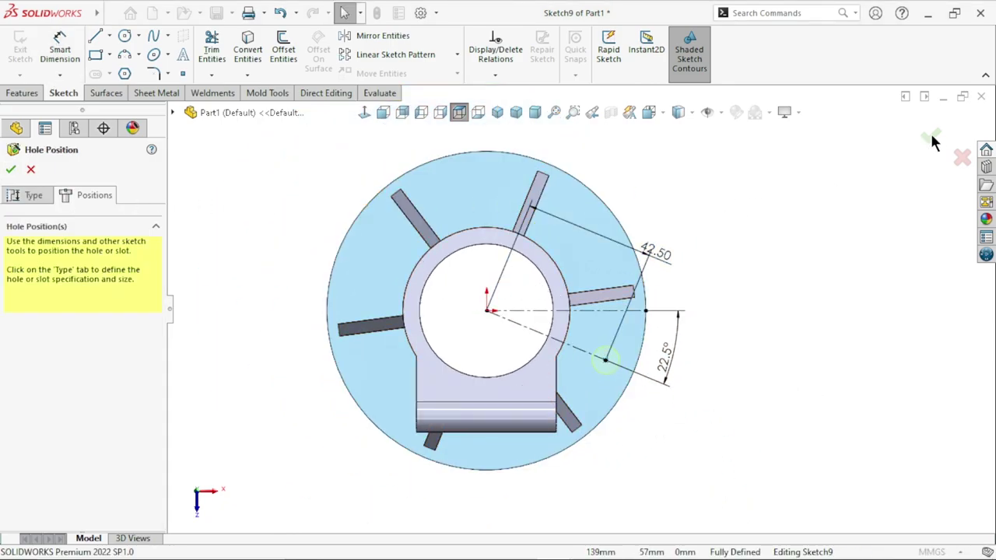
{"action": "left_click", "coordinate": [932, 137]}
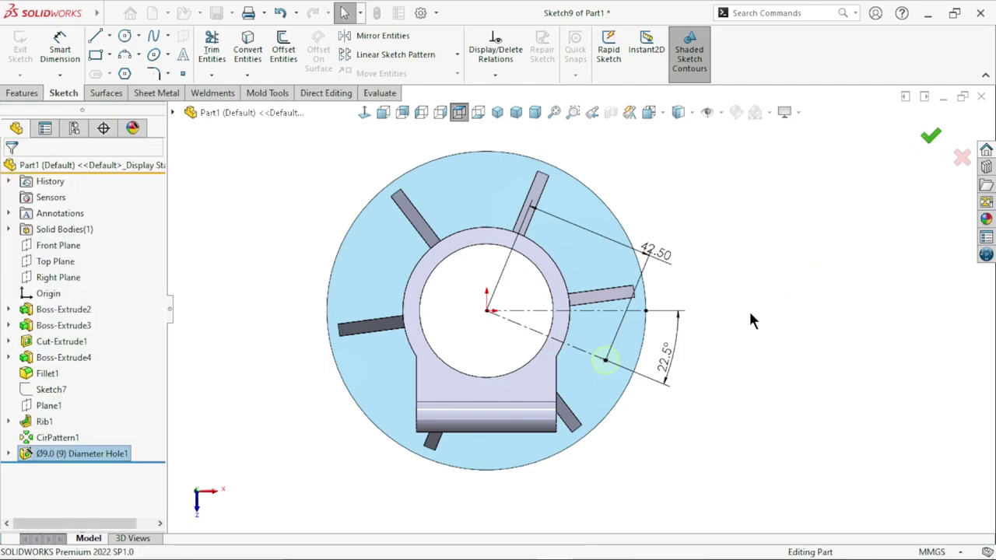
Step: Start a sketch on the flange face and convert the hole's circular edge into it
{"action": "mouse_move", "coordinate": [673, 413]}
{"action": "middle_mouse_down"}
{"action": "mouse_move", "coordinate": [680, 302]}
{"action": "mouse_move", "coordinate": [574, 431]}
{"action": "middle_mouse_up"}
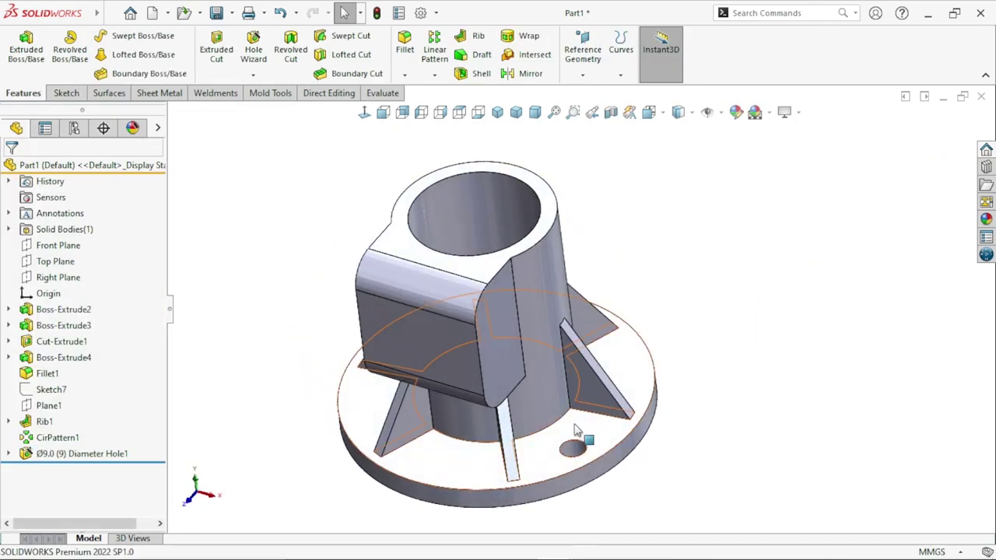
{"action": "left_click", "coordinate": [589, 430]}
{"action": "left_click", "coordinate": [640, 379]}
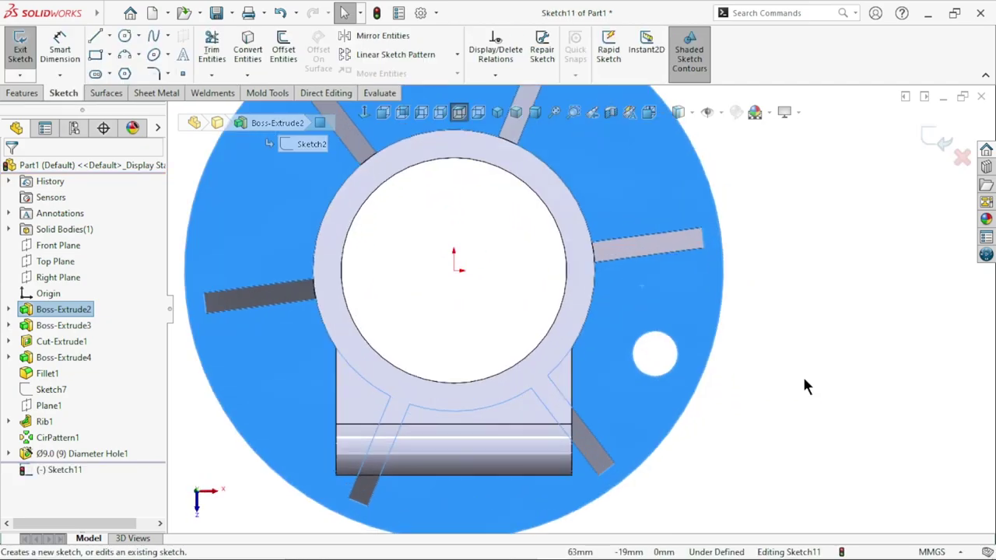
{"action": "left_click", "coordinate": [802, 374]}
{"action": "left_click", "coordinate": [638, 337]}
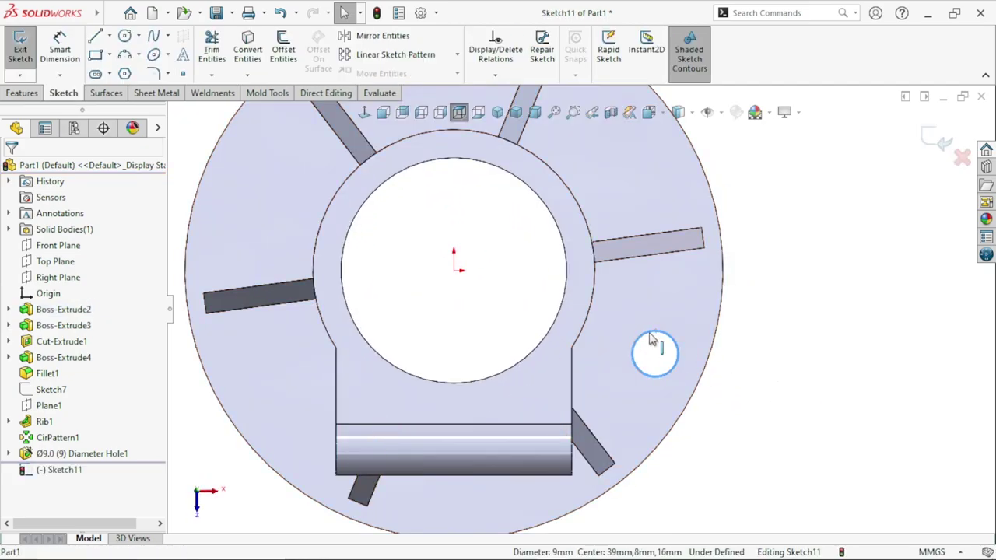
{"action": "left_click", "coordinate": [241, 55]}
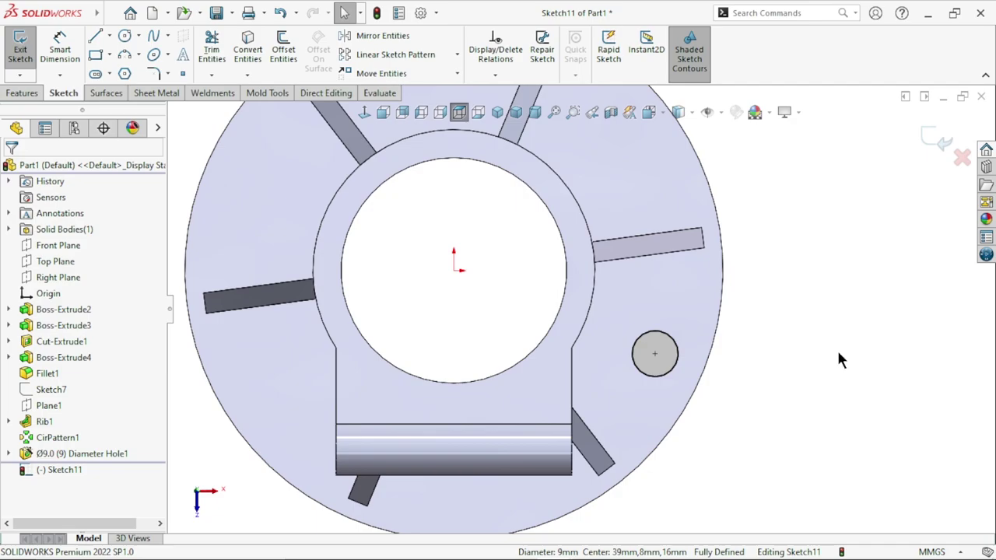
Step: Offset the 9 mm hole circle outward by 4.25 mm
{"action": "left_click", "coordinate": [293, 46]}
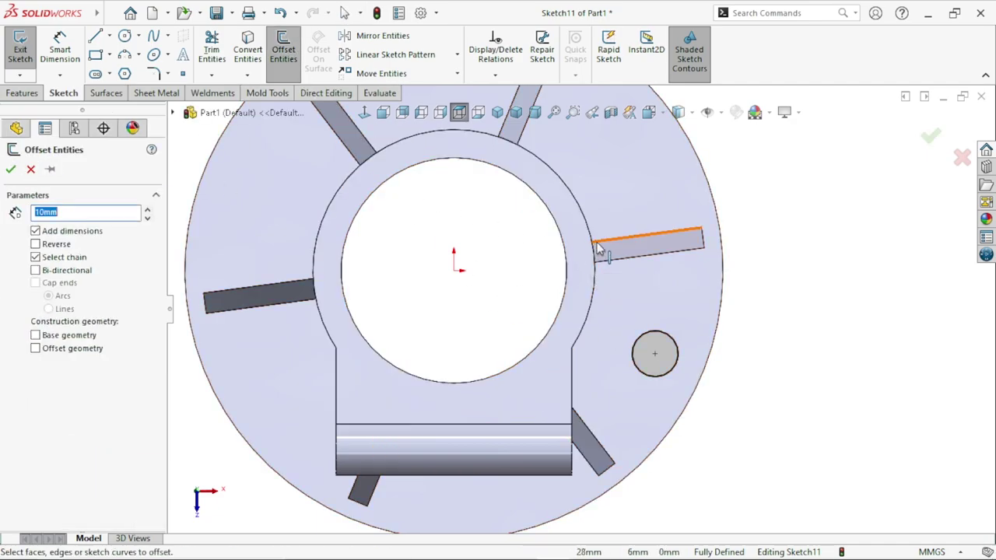
{"action": "key", "text": "ctrl+8"}
{"action": "type", "text": "4.25"}
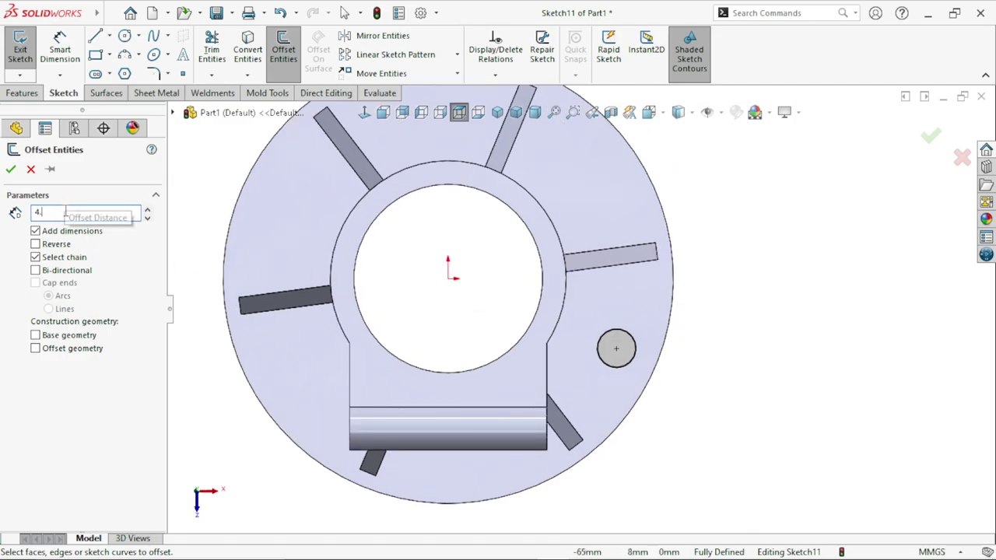
{"action": "left_click", "coordinate": [616, 334]}
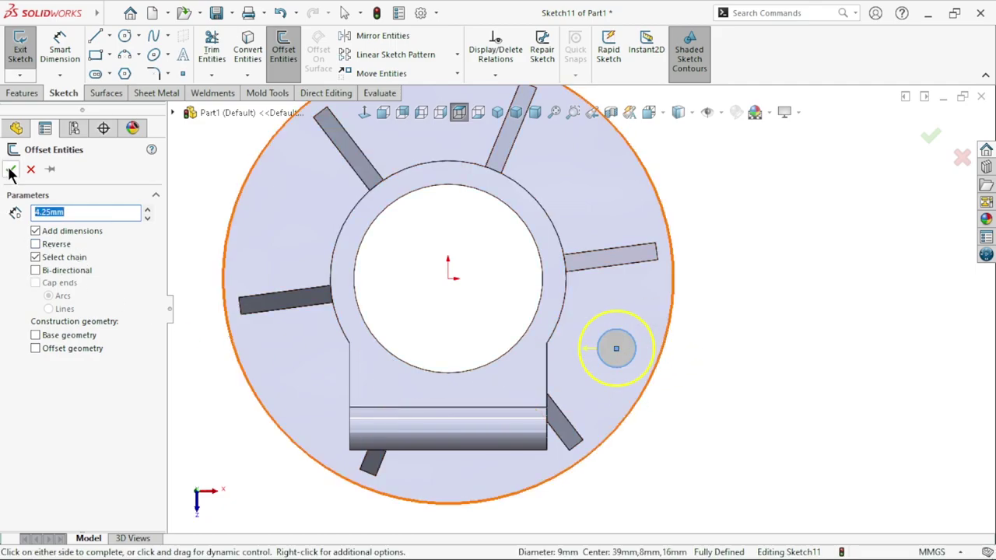
{"action": "left_click", "coordinate": [767, 370]}
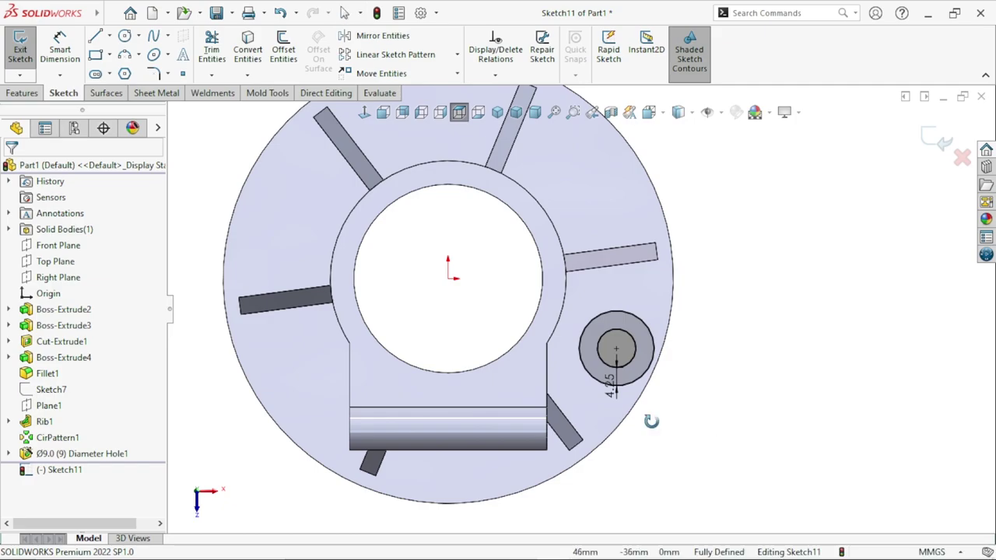
{"action": "mouse_move", "coordinate": [652, 422]}
{"action": "middle_mouse_down"}
{"action": "mouse_move", "coordinate": [599, 313]}
{"action": "mouse_move", "coordinate": [589, 354]}
{"action": "middle_mouse_up"}
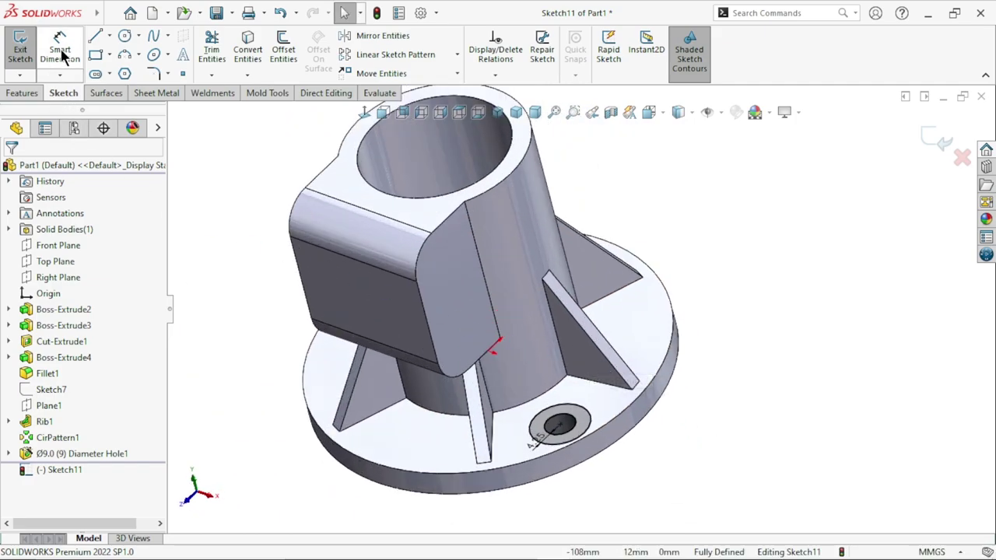
Step: Extrude Sketch11 as a 1 mm Blind ring boss around the Ø9 hole
{"action": "left_click", "coordinate": [24, 93]}
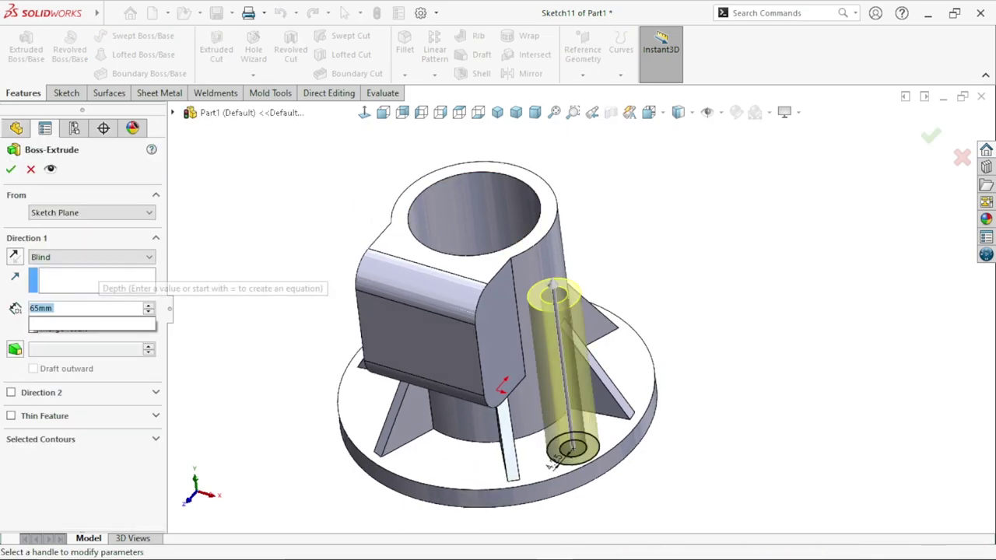
{"action": "type", "text": "1"}
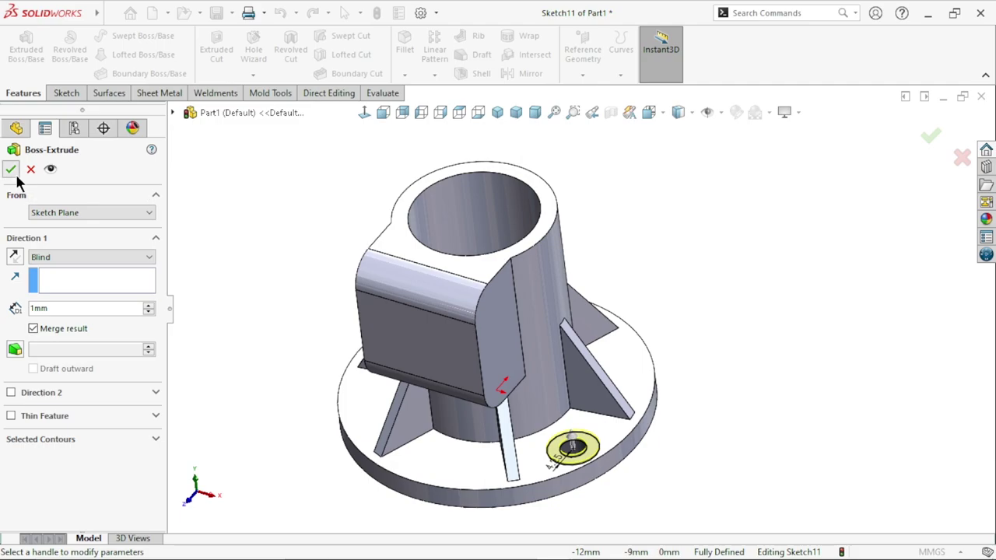
{"action": "left_click", "coordinate": [11, 170]}
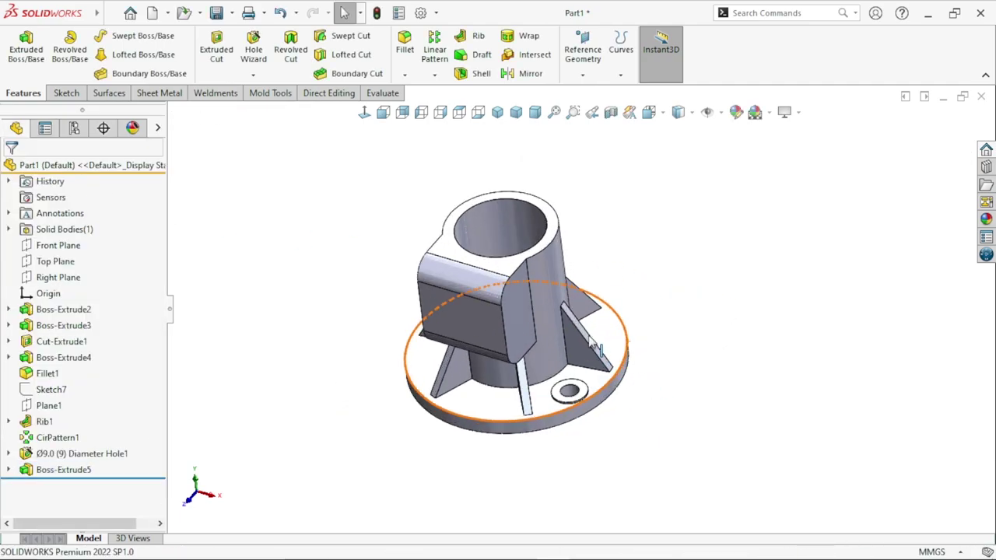
{"action": "scroll", "coordinate": [595, 346], "scroll_direction": "down", "scroll_amount": 2}
Step: Circular-pattern the Ø9 hole and Boss-Extrude5 six times around the tube's cylindrical face
{"action": "left_click", "coordinate": [426, 74]}
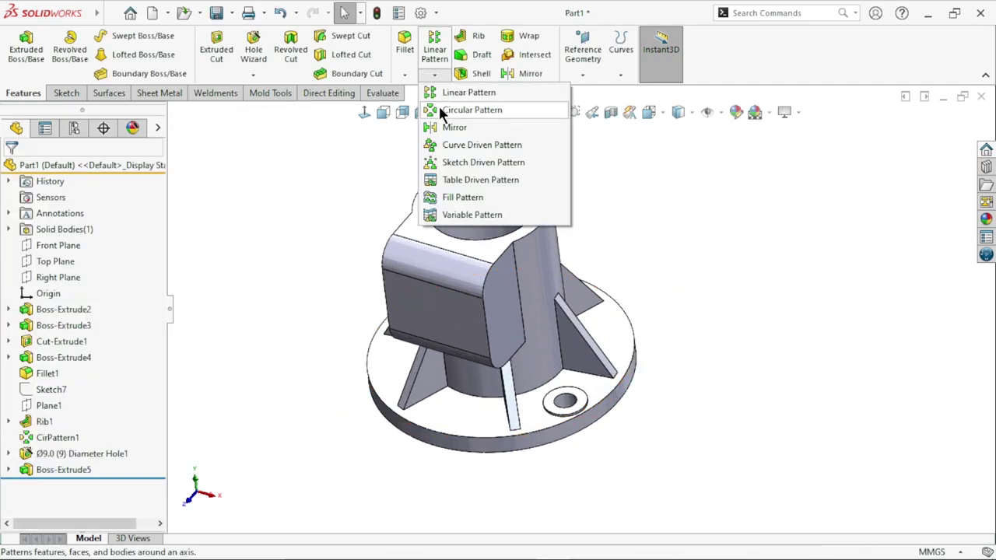
{"action": "left_click", "coordinate": [441, 111]}
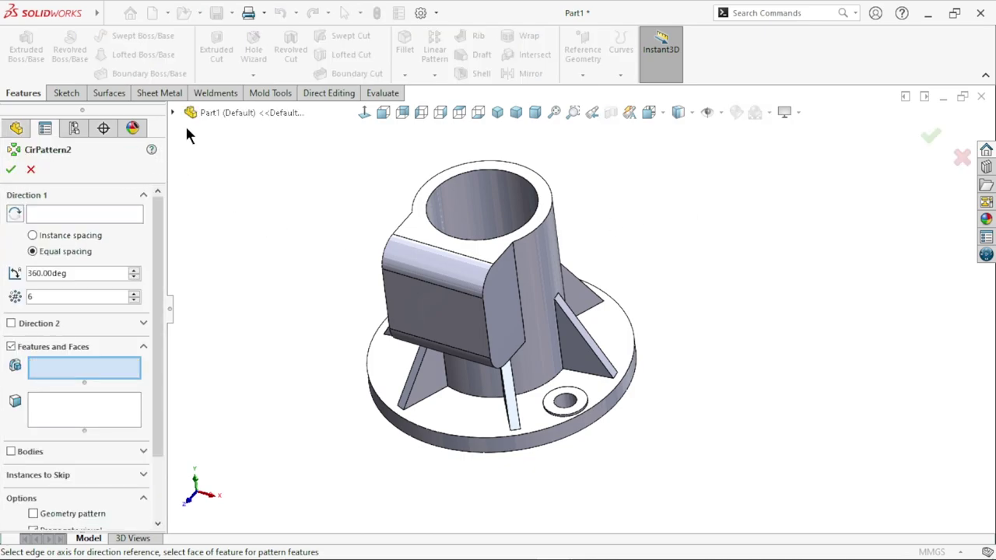
{"action": "left_click", "coordinate": [173, 112]}
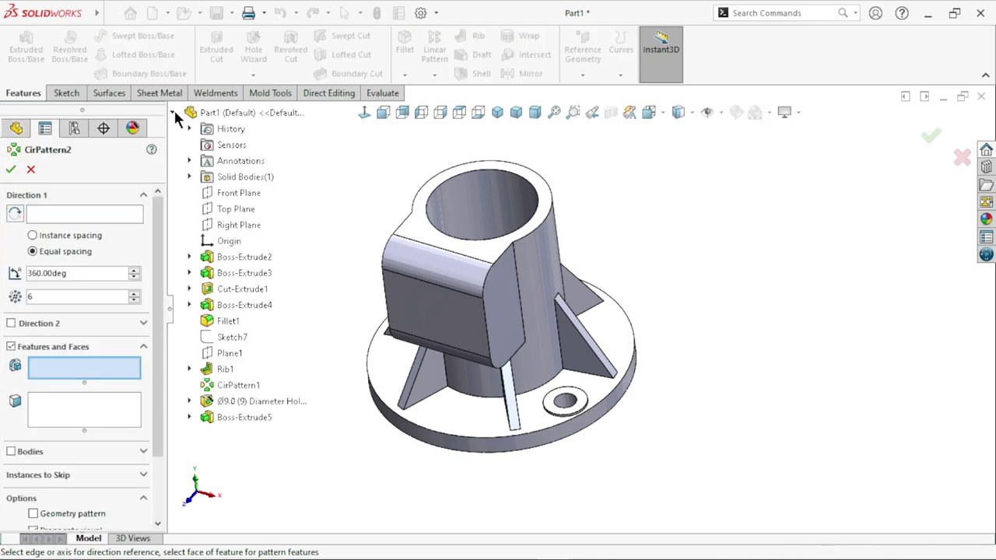
{"action": "left_click", "coordinate": [244, 400]}
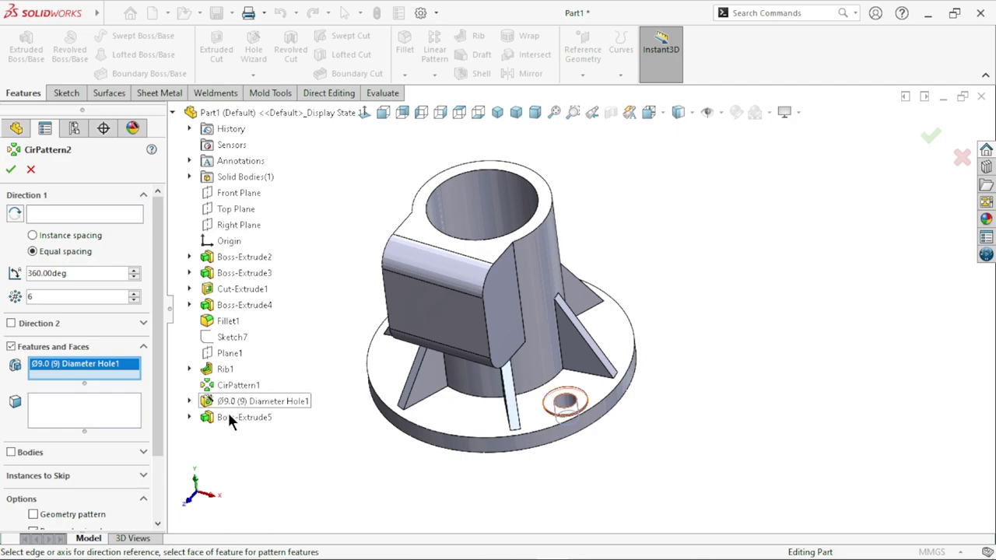
{"action": "left_click", "coordinate": [230, 416]}
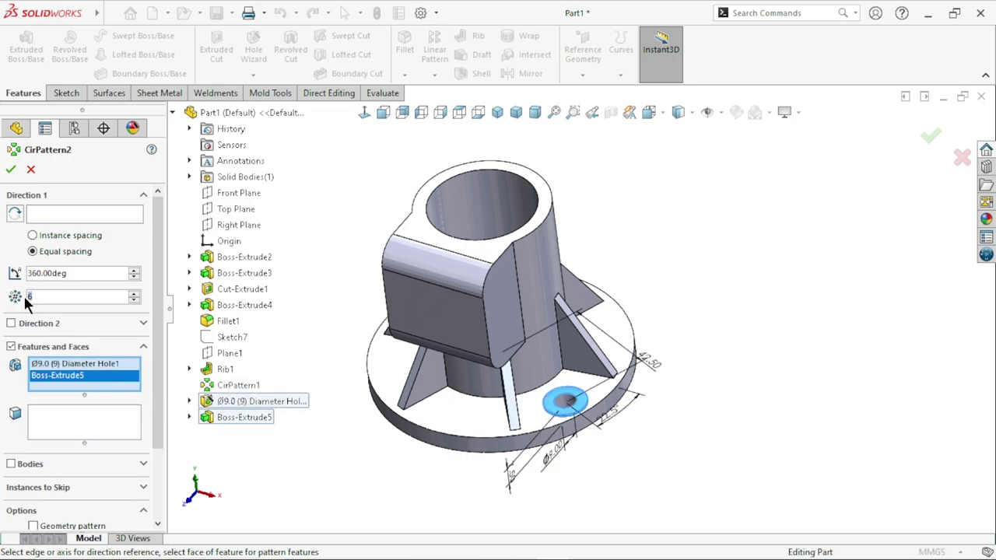
{"action": "left_click", "coordinate": [47, 210]}
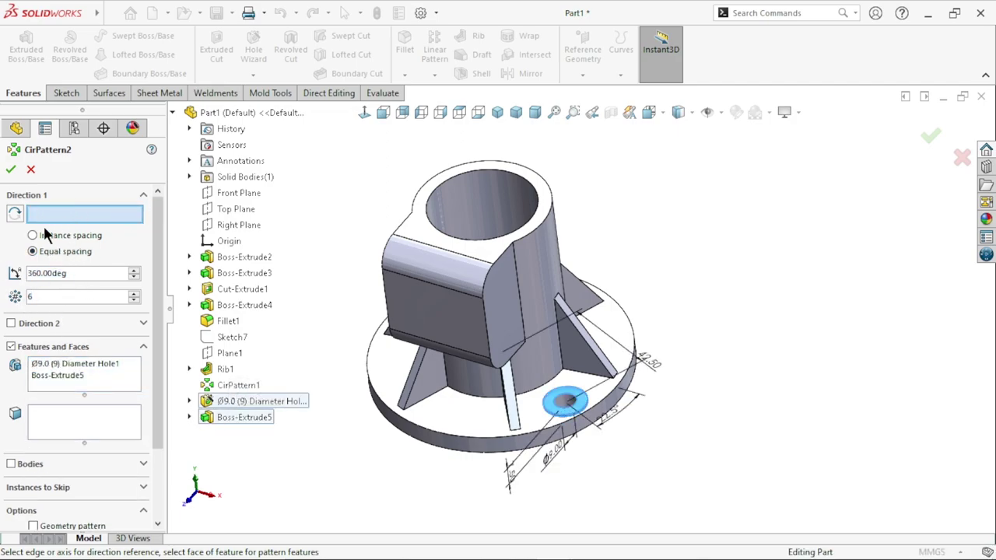
{"action": "left_click", "coordinate": [533, 250]}
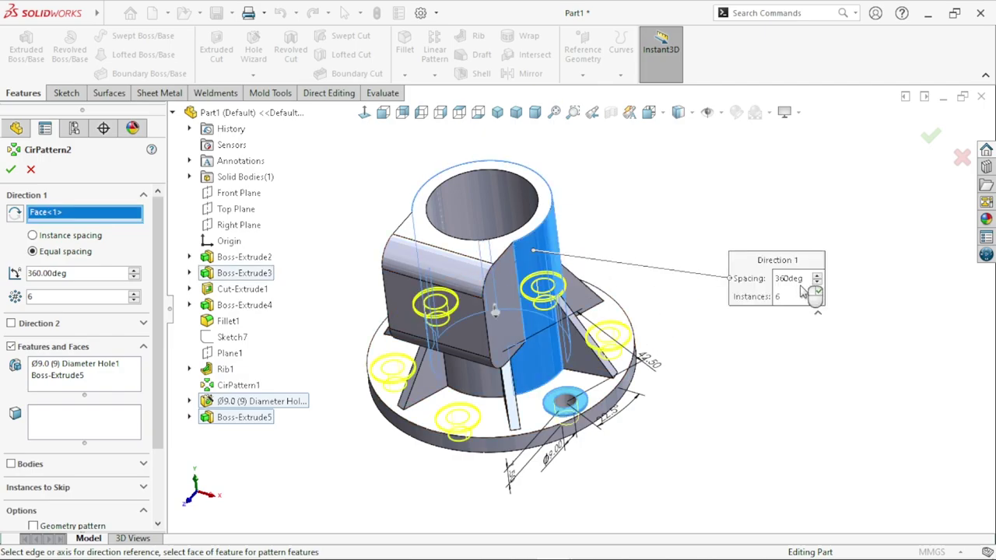
{"action": "left_click", "coordinate": [13, 171]}
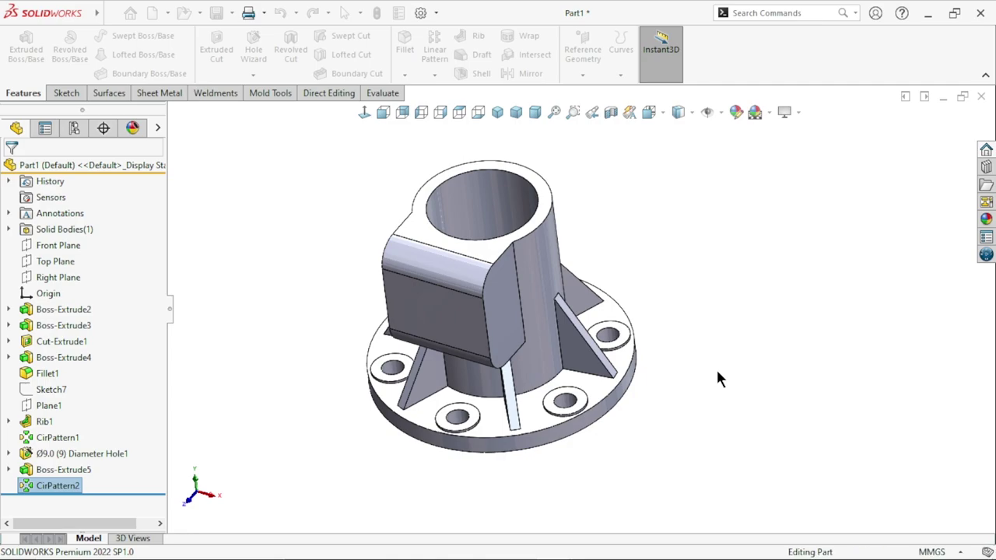
Step: Orbit to inspect CirPattern2 and select the clamp body's top face
{"action": "scroll", "coordinate": [700, 377], "scroll_direction": "up", "scroll_amount": 2}
{"action": "scroll", "coordinate": [582, 318], "scroll_direction": "down", "scroll_amount": 2}
{"action": "mouse_move", "coordinate": [583, 318]}
{"action": "middle_mouse_down"}
{"action": "mouse_move", "coordinate": [545, 393]}
{"action": "mouse_move", "coordinate": [613, 280]}
{"action": "mouse_move", "coordinate": [656, 326]}
{"action": "middle_mouse_up"}
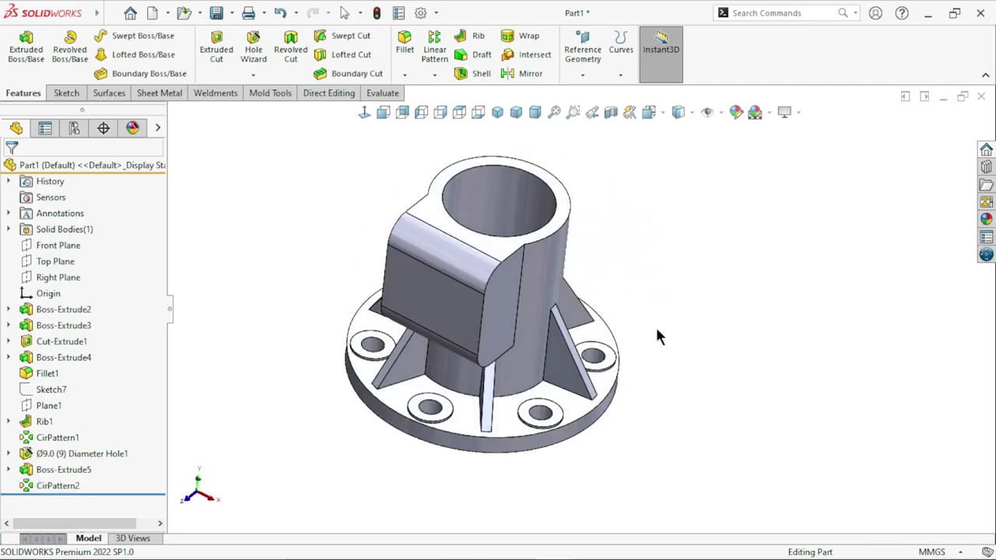
{"action": "scroll", "coordinate": [665, 393], "scroll_direction": "up", "scroll_amount": 2}
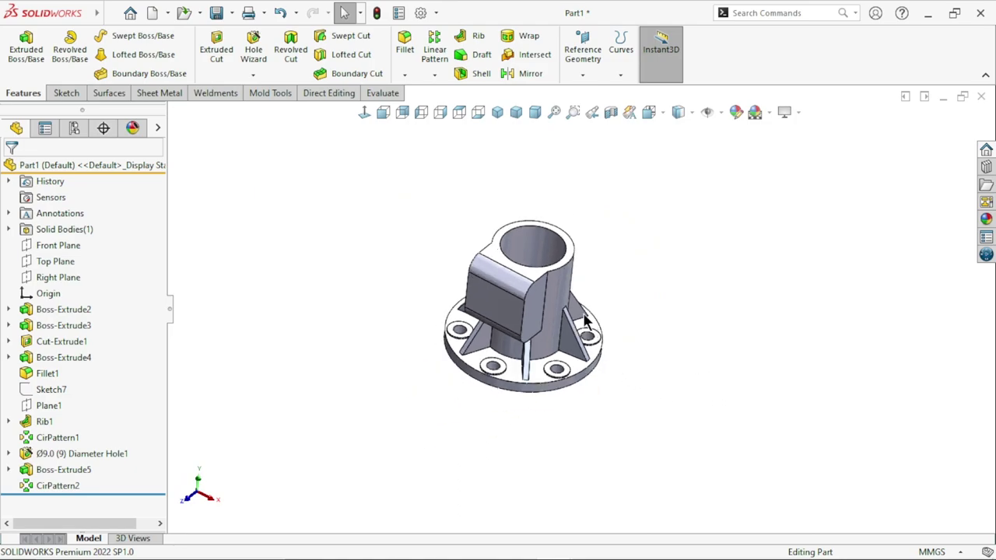
{"action": "scroll", "coordinate": [673, 350], "scroll_direction": "down", "scroll_amount": 2}
{"action": "scroll", "coordinate": [649, 374], "scroll_direction": "up", "scroll_amount": 1}
{"action": "scroll", "coordinate": [649, 373], "scroll_direction": "up", "scroll_amount": 1}
{"action": "scroll", "coordinate": [520, 329], "scroll_direction": "down", "scroll_amount": 2}
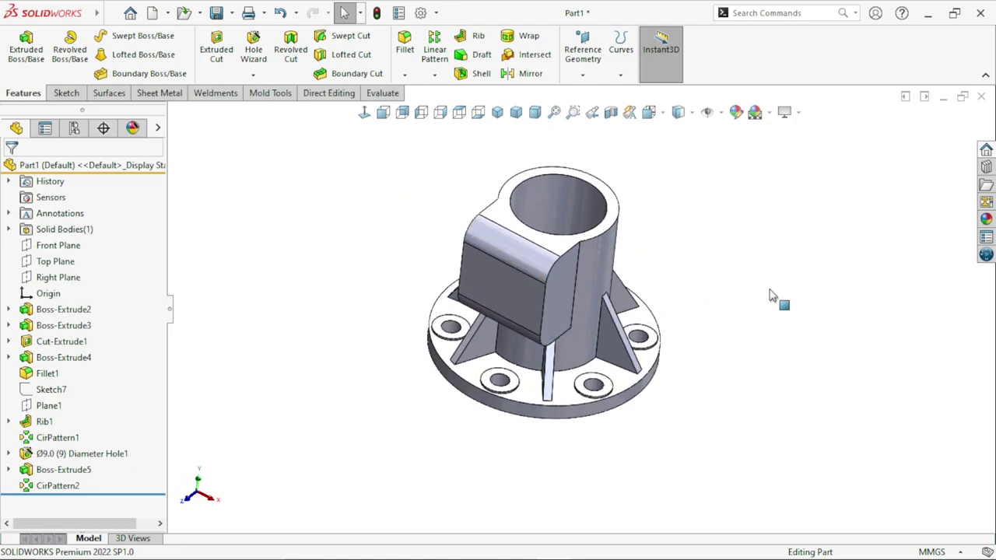
{"action": "middle_click_drag", "start_coordinate": [771, 295], "coordinate": [743, 304]}
{"action": "left_click", "coordinate": [513, 265]}
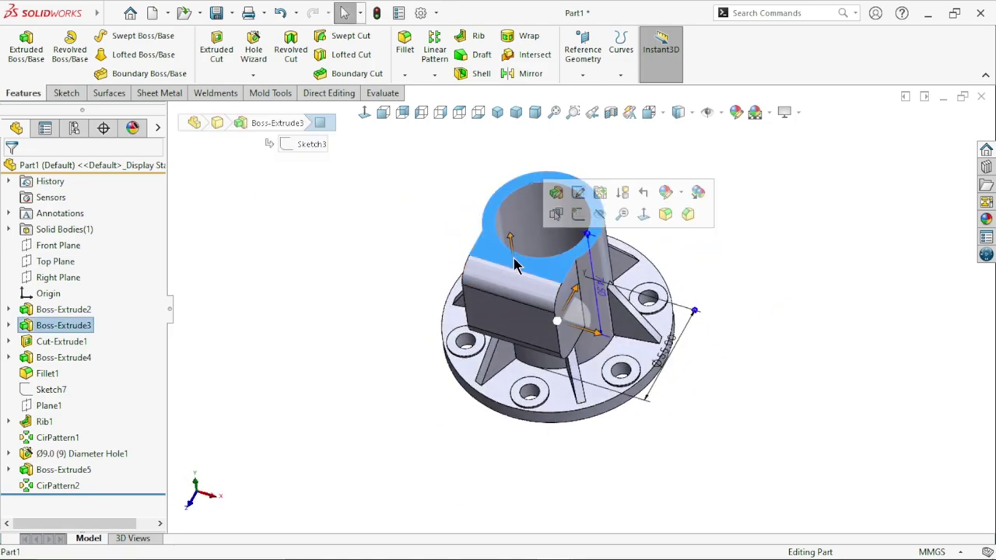
Step: Sketch a roughly 43 mm vertical centerline down from the origin on the clamp body's top face
{"action": "left_click", "coordinate": [577, 214]}
{"action": "scroll", "coordinate": [632, 348], "scroll_direction": "down", "scroll_amount": 2}
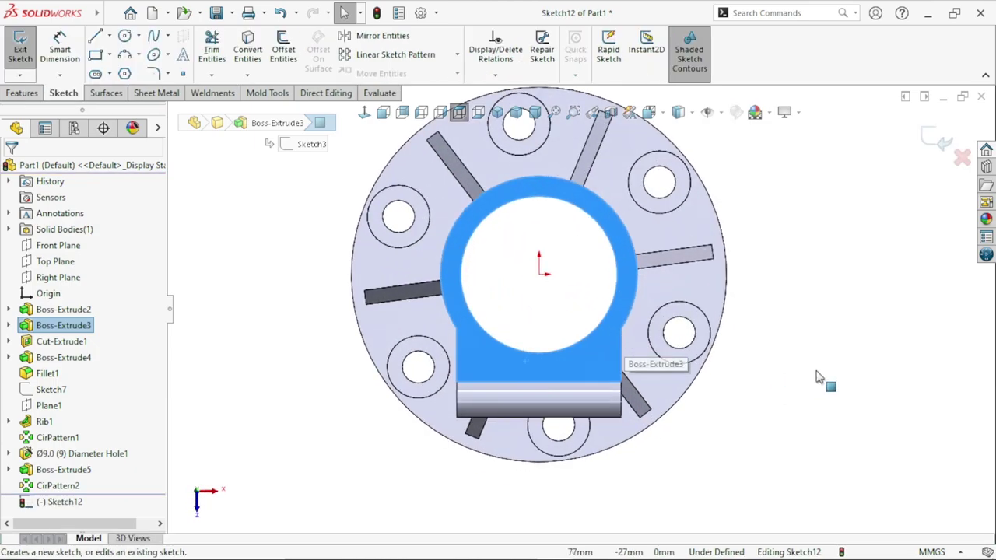
{"action": "left_click", "coordinate": [111, 37]}
{"action": "left_click", "coordinate": [129, 69]}
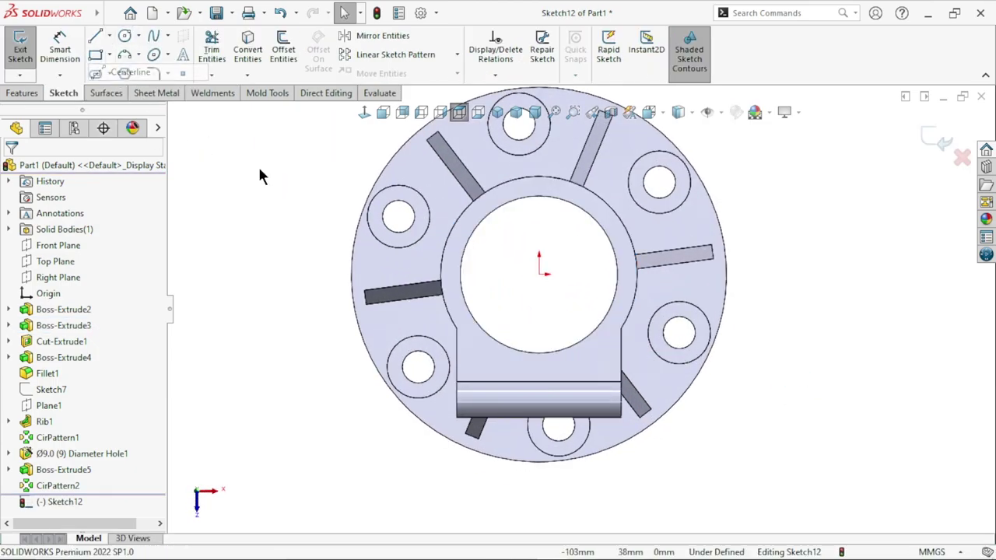
{"action": "left_click", "coordinate": [538, 274]}
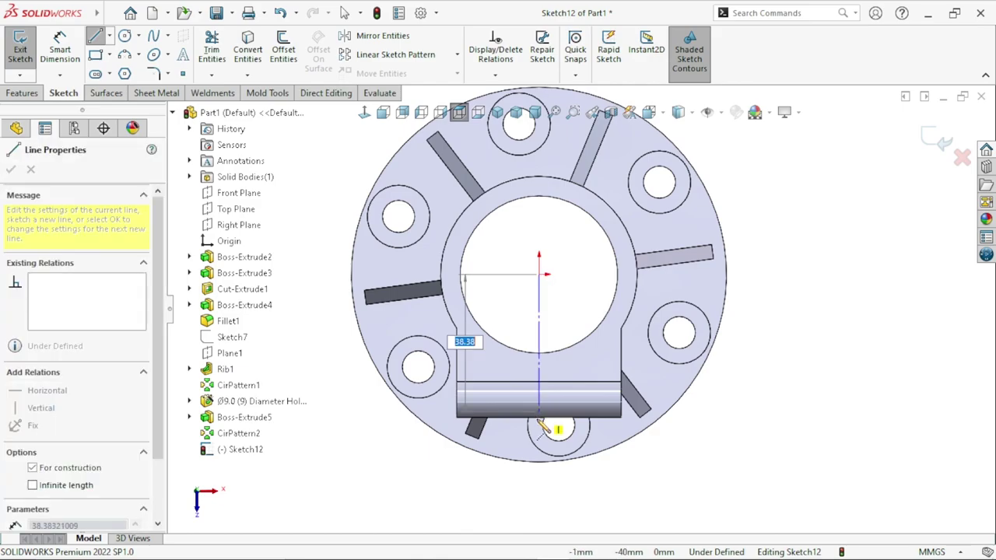
{"action": "left_click", "coordinate": [538, 428]}
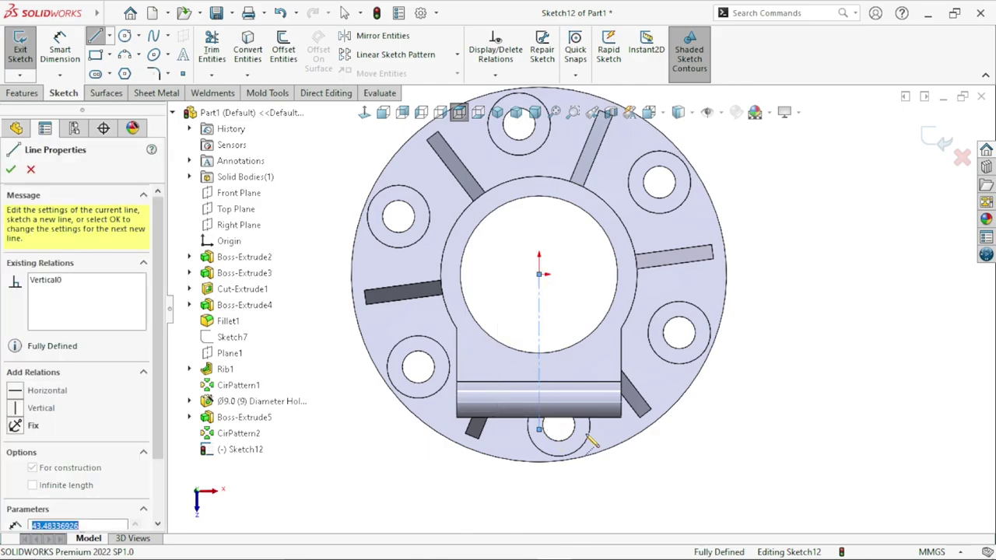
{"action": "right_click", "coordinate": [744, 362]}
{"action": "left_click", "coordinate": [782, 404]}
{"action": "key", "text": "Escape"}
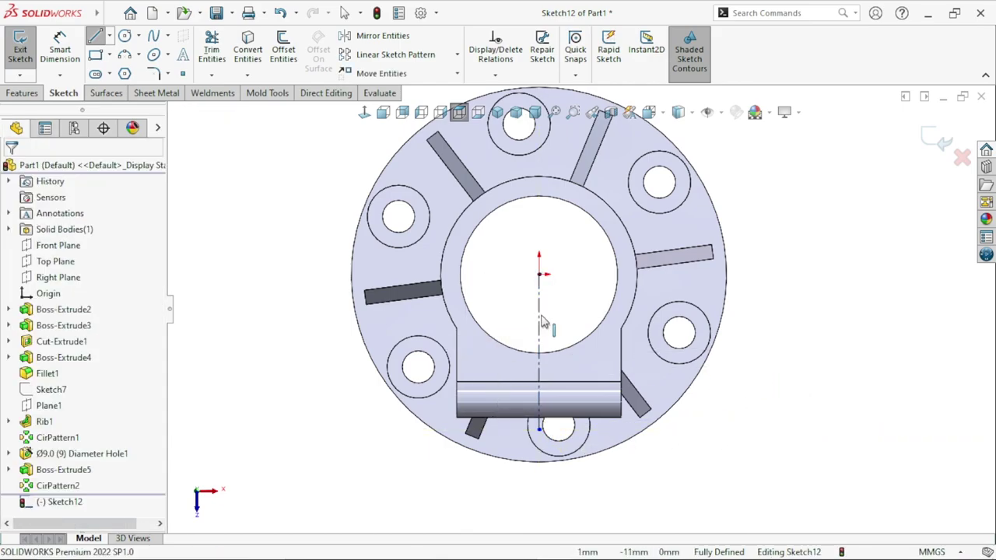
{"action": "left_click", "coordinate": [539, 317]}
{"action": "left_click", "coordinate": [806, 375]}
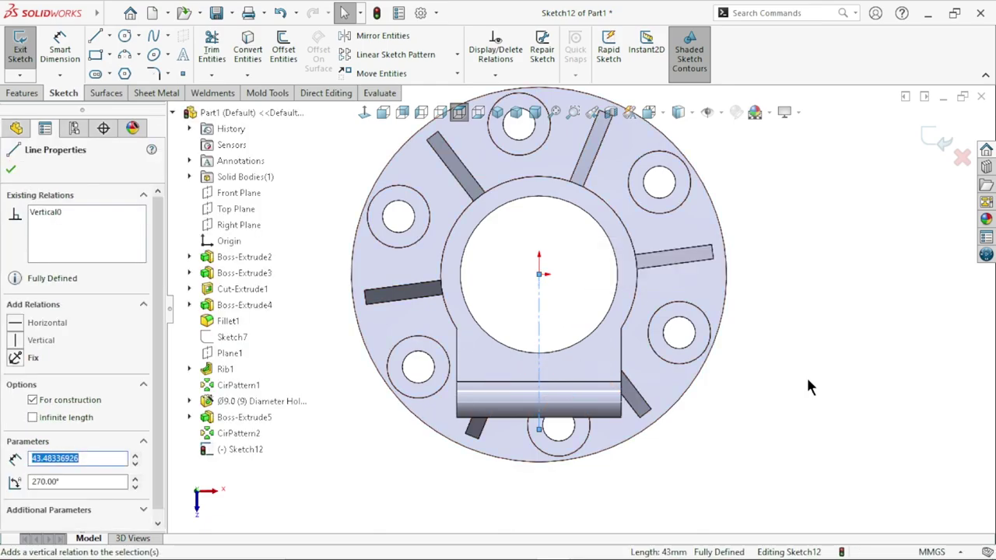
{"action": "scroll", "coordinate": [721, 365], "scroll_direction": "up", "scroll_amount": 5}
{"action": "scroll", "coordinate": [589, 305], "scroll_direction": "down", "scroll_amount": 4}
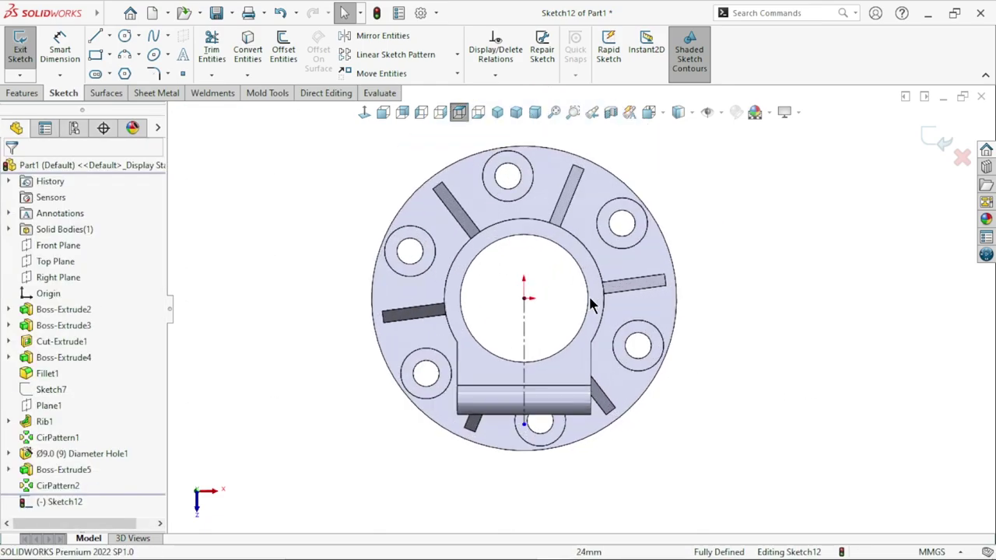
Step: Draw a slot rectangle across the lug, beyond the flange edge
{"action": "left_click", "coordinate": [96, 56]}
{"action": "scroll", "coordinate": [546, 353], "scroll_direction": "up", "scroll_amount": 3}
{"action": "scroll", "coordinate": [551, 364], "scroll_direction": "down", "scroll_amount": 2}
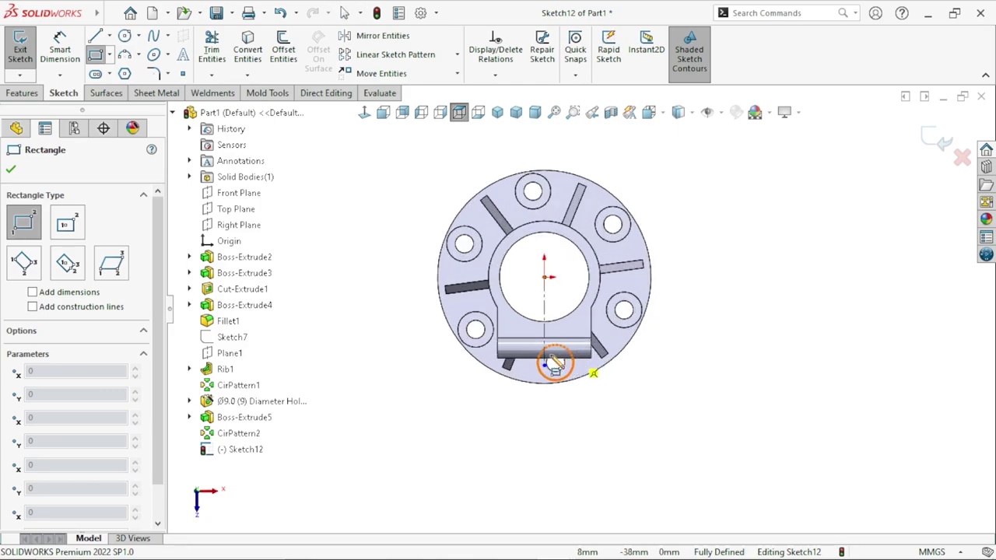
{"action": "left_click", "coordinate": [530, 306]}
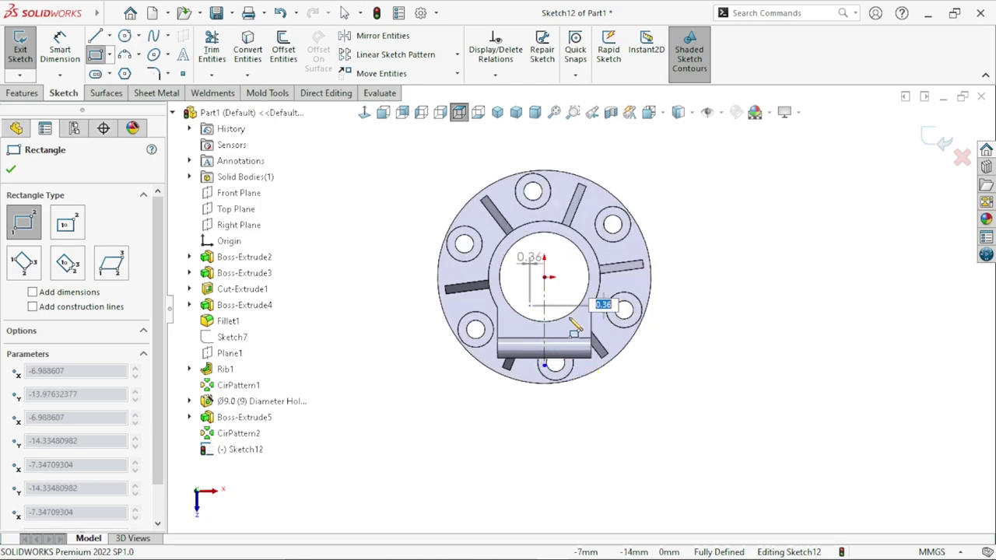
{"action": "left_click", "coordinate": [556, 396]}
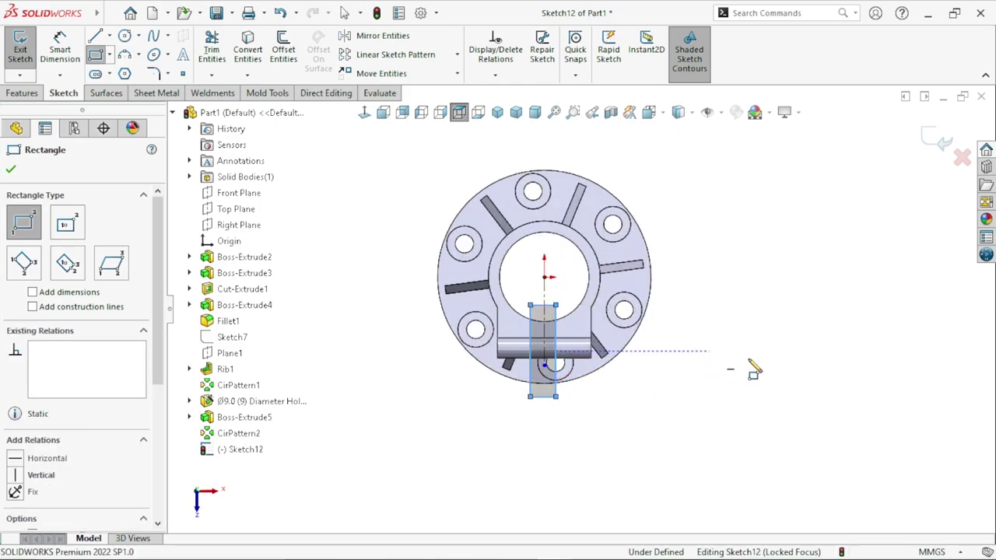
{"action": "key", "text": "Escape"}
{"action": "scroll", "coordinate": [587, 367], "scroll_direction": "down", "scroll_amount": 3}
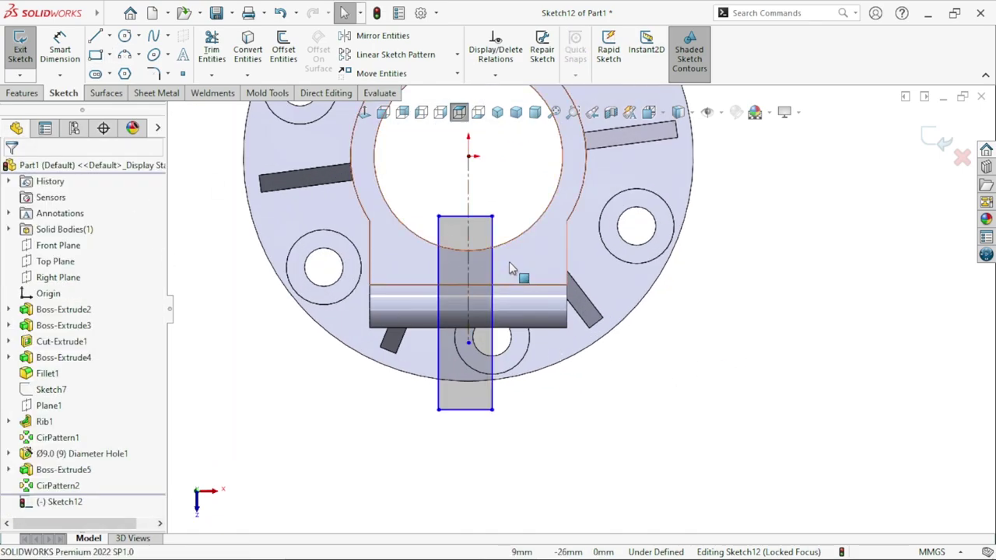
Step: Make the rectangle's long sides symmetric about the vertical centreline
{"action": "left_click_drag", "start_coordinate": [528, 257], "coordinate": [411, 284]}
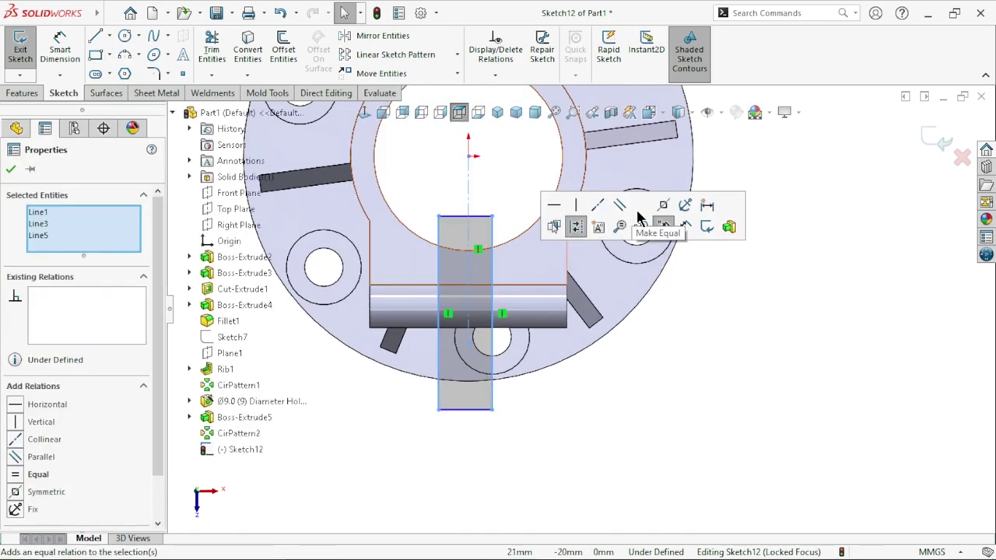
{"action": "left_click", "coordinate": [663, 206]}
{"action": "left_click", "coordinate": [712, 356]}
{"action": "scroll", "coordinate": [659, 360], "scroll_direction": "up", "scroll_amount": 3}
{"action": "scroll", "coordinate": [506, 242], "scroll_direction": "down", "scroll_amount": 1}
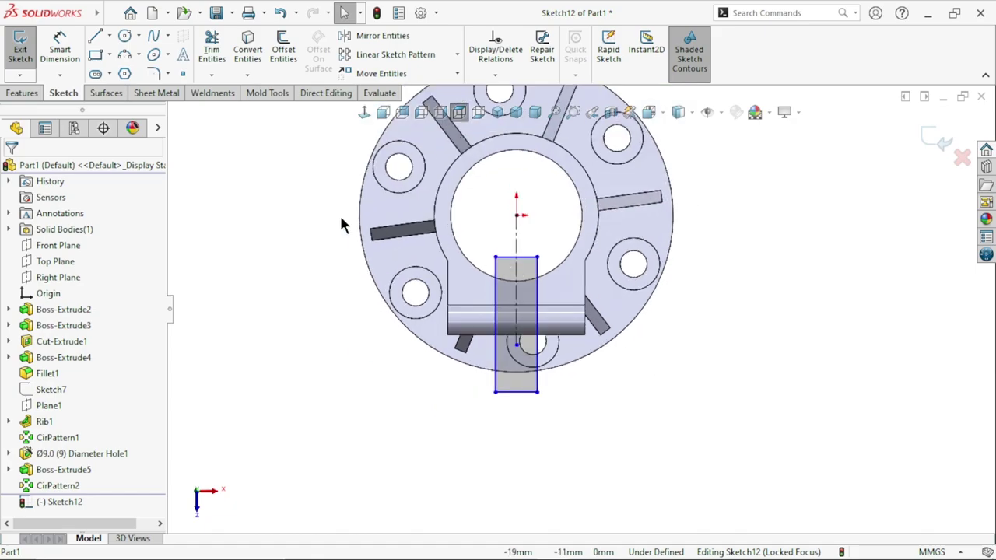
Step: Dimension the slot width to 1.5 mm
{"action": "left_click", "coordinate": [74, 60]}
{"action": "scroll", "coordinate": [467, 186], "scroll_direction": "down", "scroll_amount": 3}
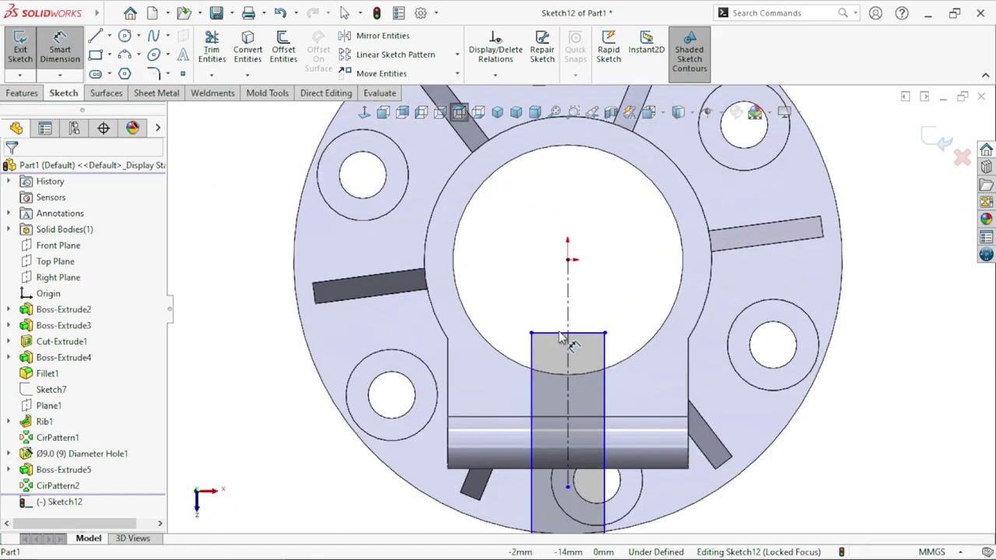
{"action": "left_click", "coordinate": [562, 334]}
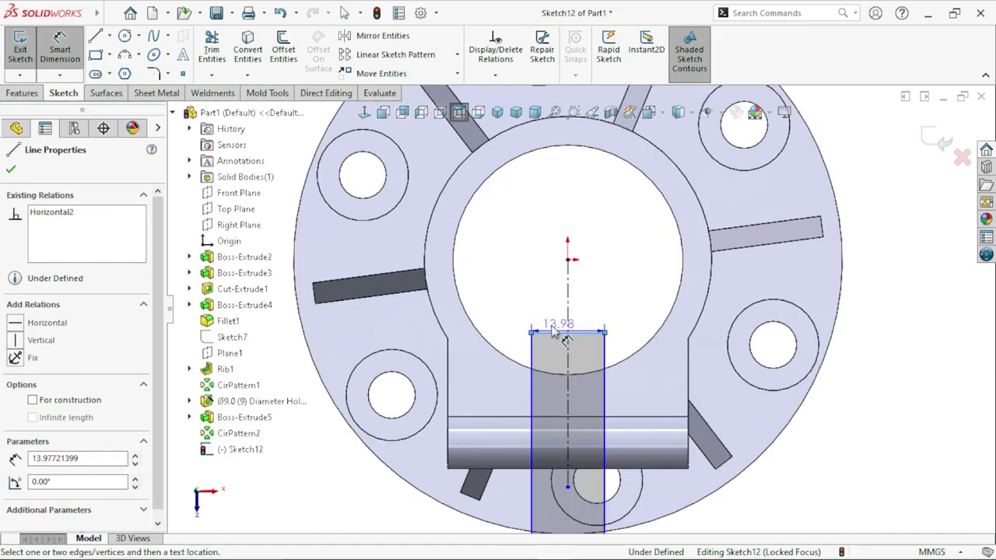
{"action": "left_click", "coordinate": [497, 299]}
{"action": "type", "text": "1.5"}
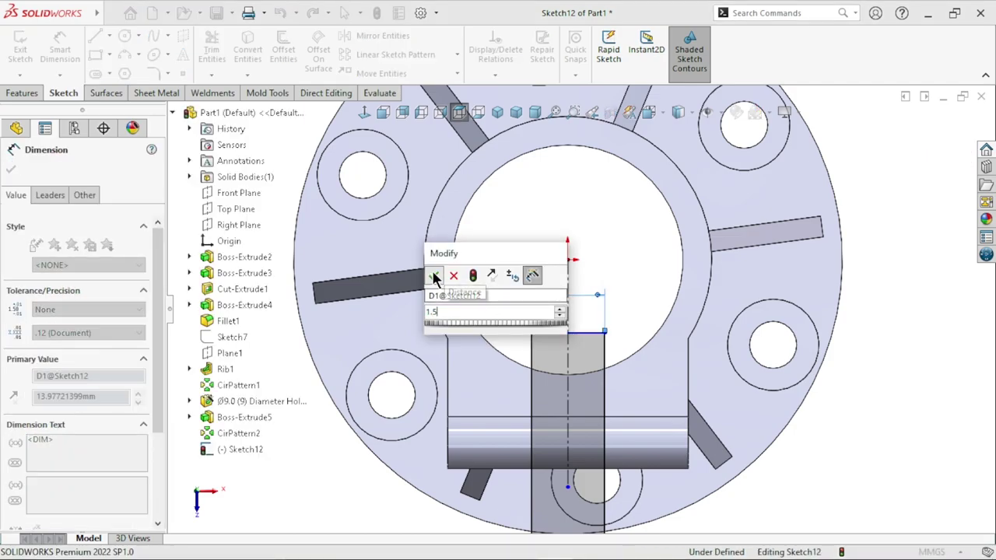
{"action": "left_click", "coordinate": [434, 277]}
Step: Dimension the slot length to 40 mm and orbit to view the lug in 3D
{"action": "scroll", "coordinate": [613, 404], "scroll_direction": "up", "scroll_amount": 3}
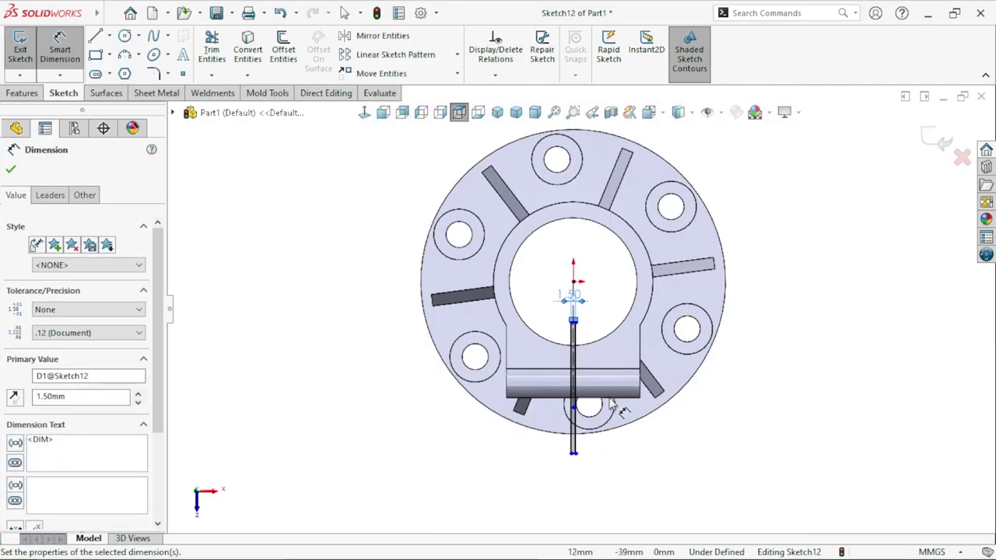
{"action": "scroll", "coordinate": [613, 404], "scroll_direction": "down", "scroll_amount": 2}
{"action": "left_click", "coordinate": [565, 362]}
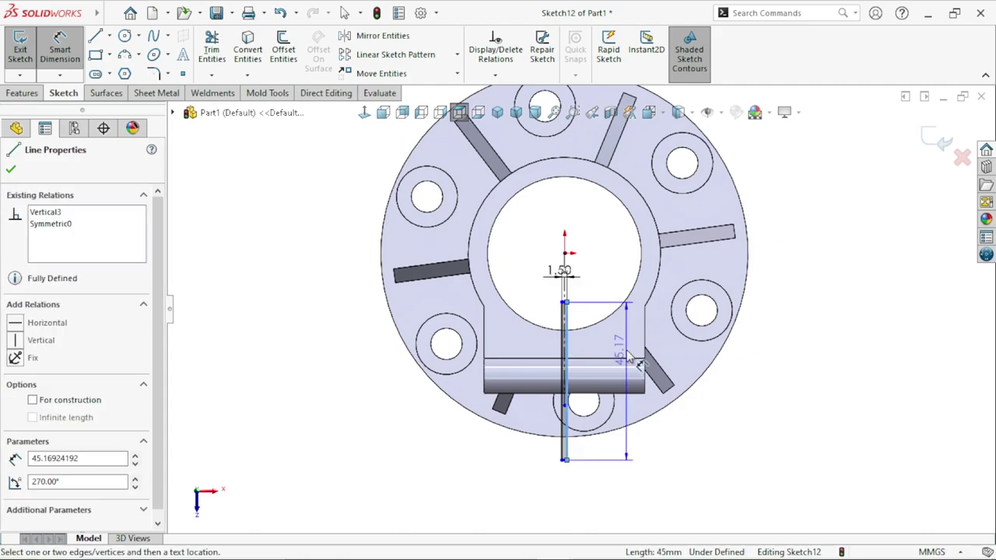
{"action": "left_click", "coordinate": [638, 362]}
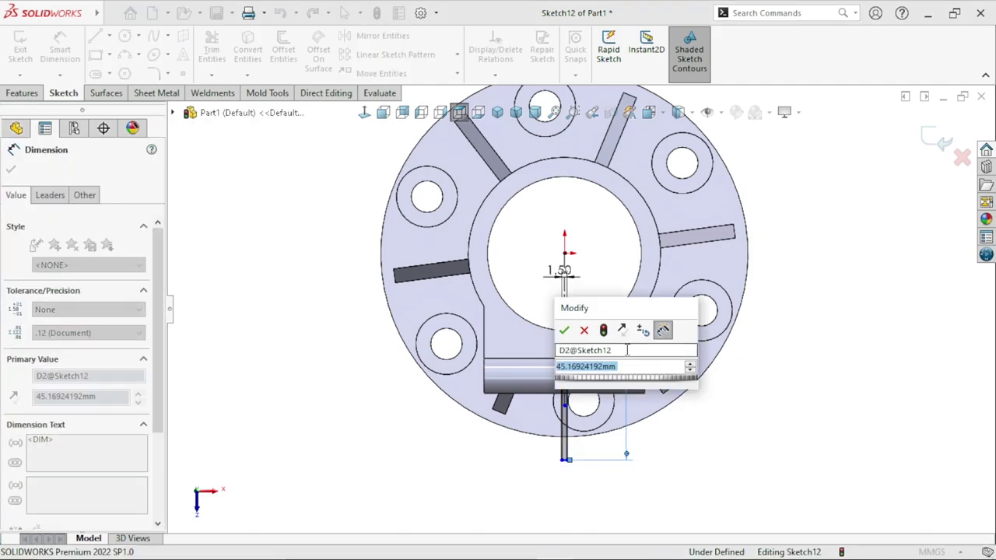
{"action": "type", "text": "45"}
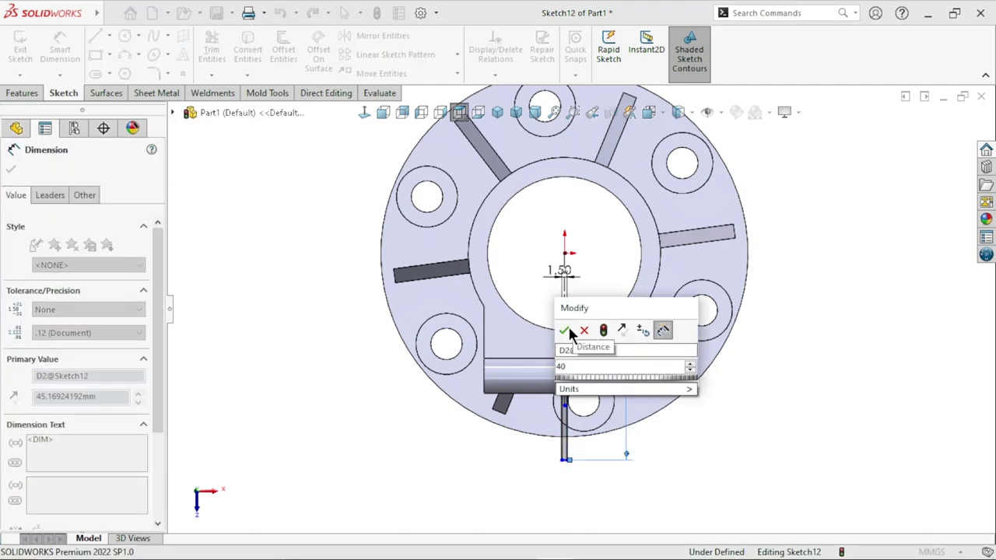
{"action": "left_click", "coordinate": [564, 330]}
{"action": "mouse_move", "coordinate": [802, 396]}
{"action": "middle_mouse_down"}
{"action": "mouse_move", "coordinate": [753, 254]}
{"action": "mouse_move", "coordinate": [656, 296]}
{"action": "middle_mouse_up"}
{"action": "scroll", "coordinate": [656, 296], "scroll_direction": "up", "scroll_amount": 3}
{"action": "scroll", "coordinate": [656, 296], "scroll_direction": "down", "scroll_amount": 3}
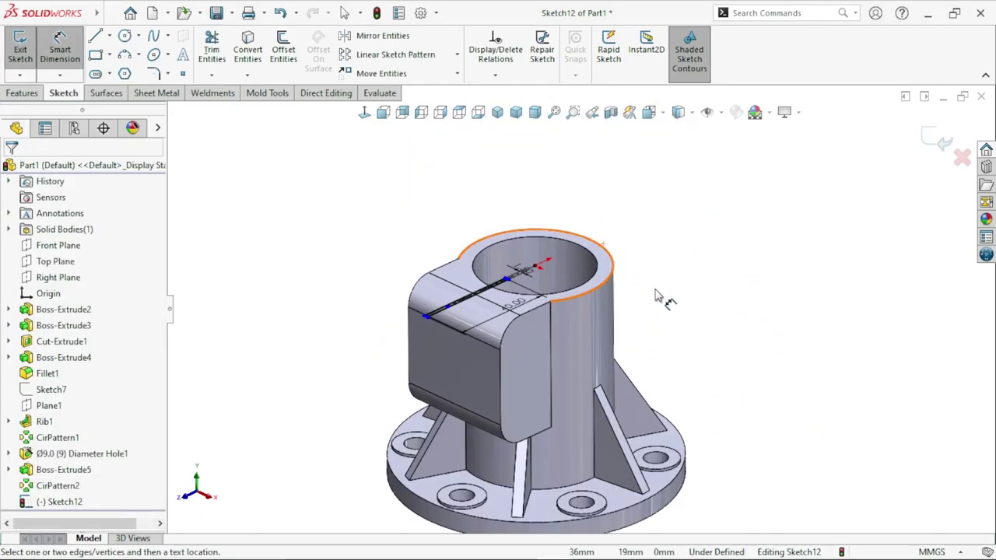
Step: Cut the slot sketch 65 mm Blind through the clamp lug as Cut-Extrude2
{"action": "left_click", "coordinate": [23, 93]}
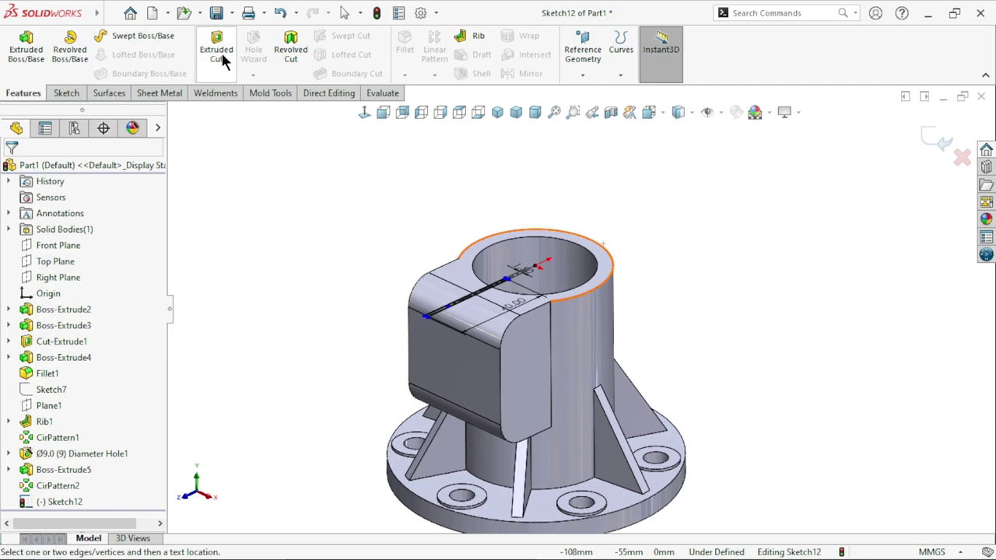
{"action": "left_click", "coordinate": [216, 51]}
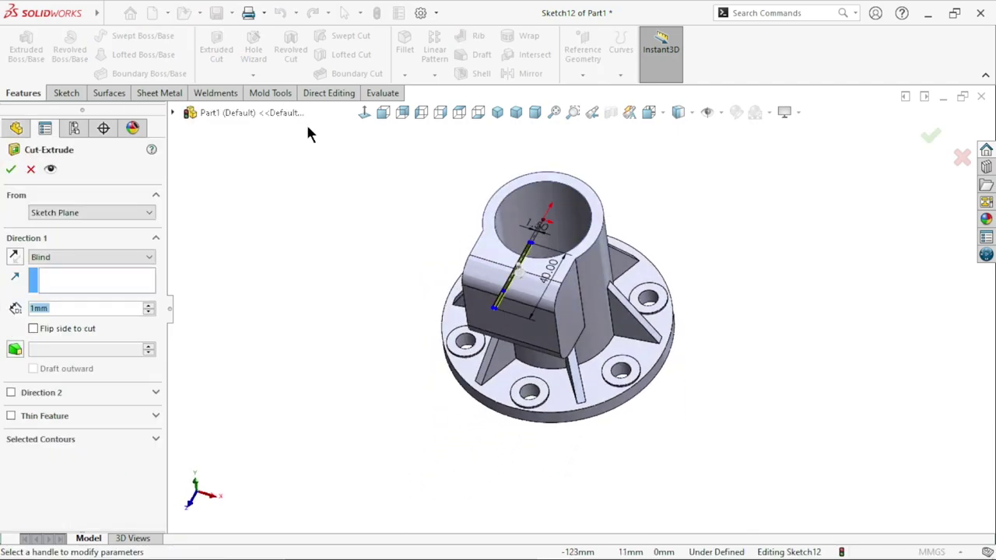
{"action": "type", "text": "65"}
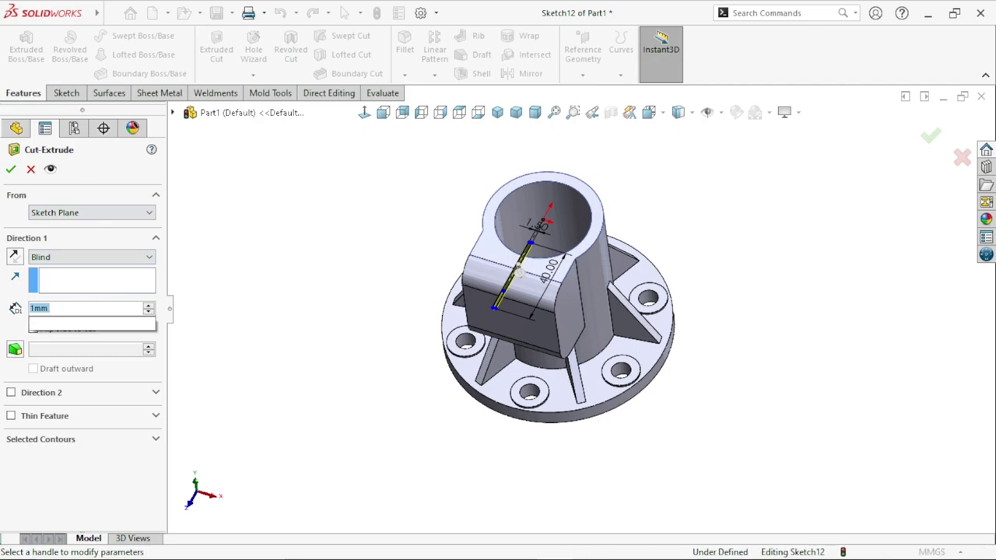
{"action": "key", "text": "Return"}
{"action": "left_click", "coordinate": [10, 170]}
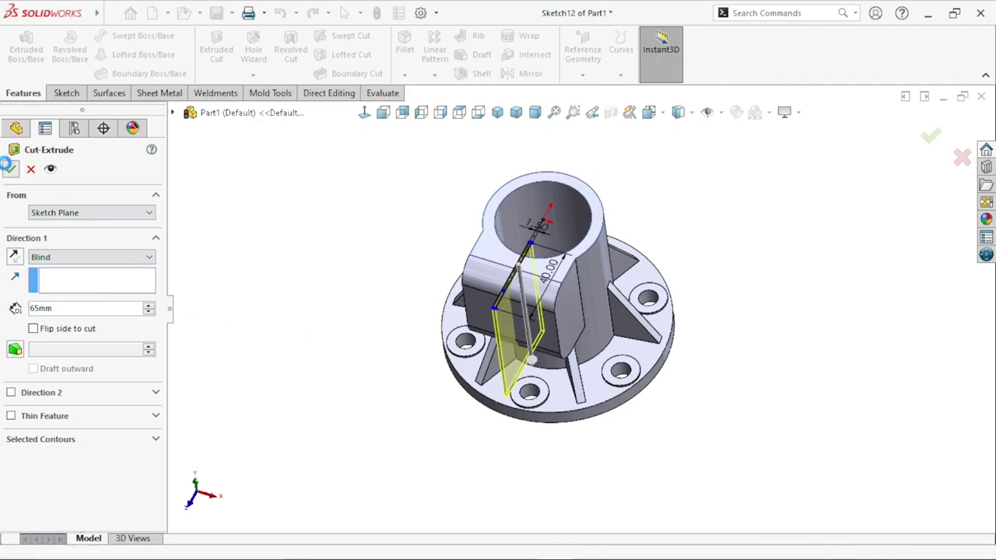
{"action": "mouse_move", "coordinate": [360, 352]}
{"action": "middle_mouse_down"}
{"action": "mouse_move", "coordinate": [258, 207]}
{"action": "mouse_move", "coordinate": [298, 257]}
{"action": "mouse_move", "coordinate": [319, 315]}
{"action": "middle_mouse_up"}
{"action": "scroll", "coordinate": [420, 319], "scroll_direction": "up", "scroll_amount": 2}
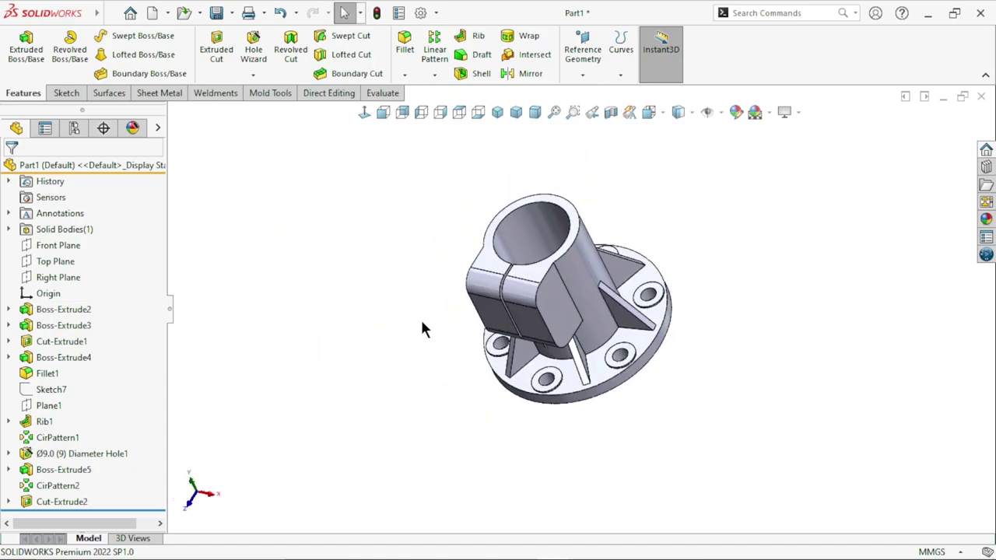
{"action": "scroll", "coordinate": [621, 330], "scroll_direction": "up", "scroll_amount": 1}
Step: Start a counterbored Hole Wizard hole on the lug's outer side face
{"action": "scroll", "coordinate": [459, 277], "scroll_direction": "down", "scroll_amount": 3}
{"action": "left_click", "coordinate": [458, 267]}
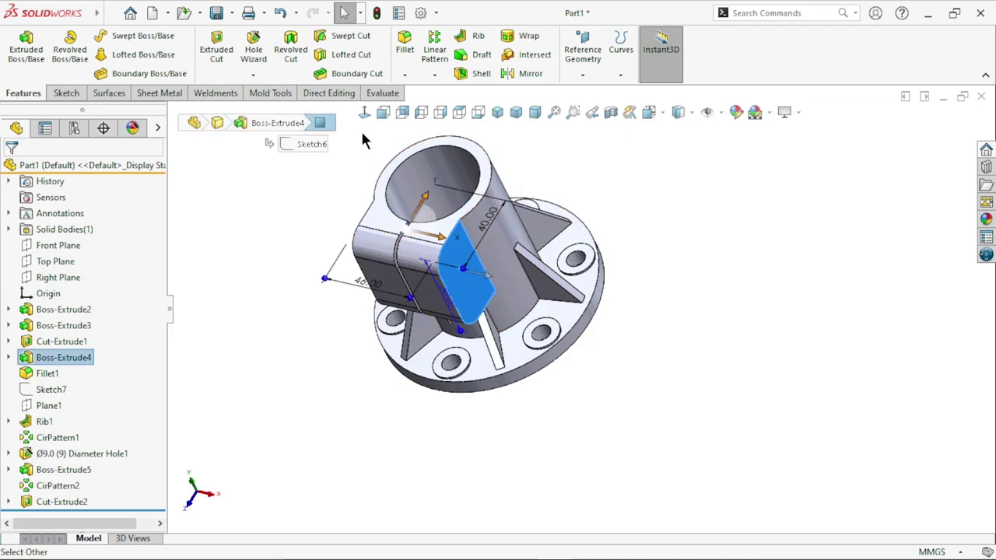
{"action": "left_click", "coordinate": [363, 113]}
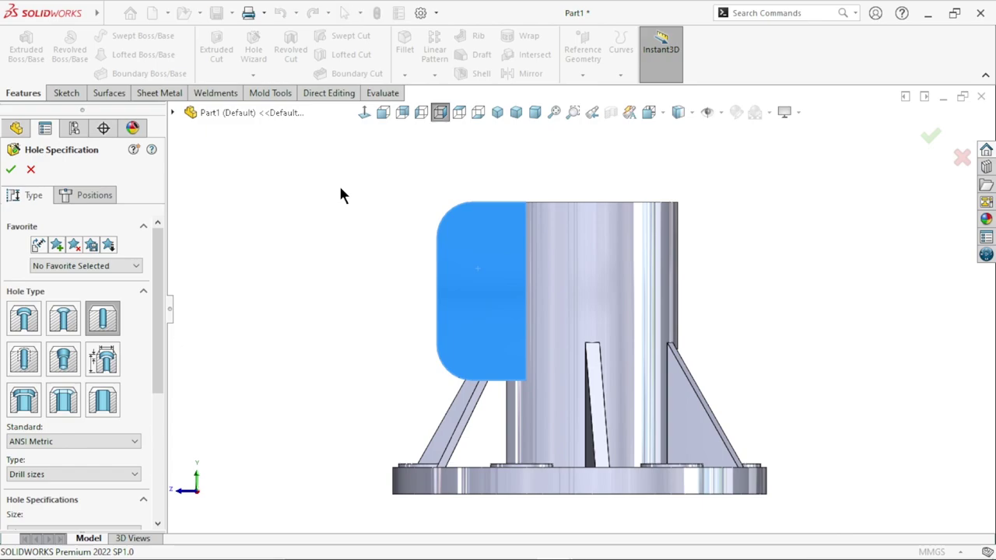
{"action": "left_click", "coordinate": [31, 320]}
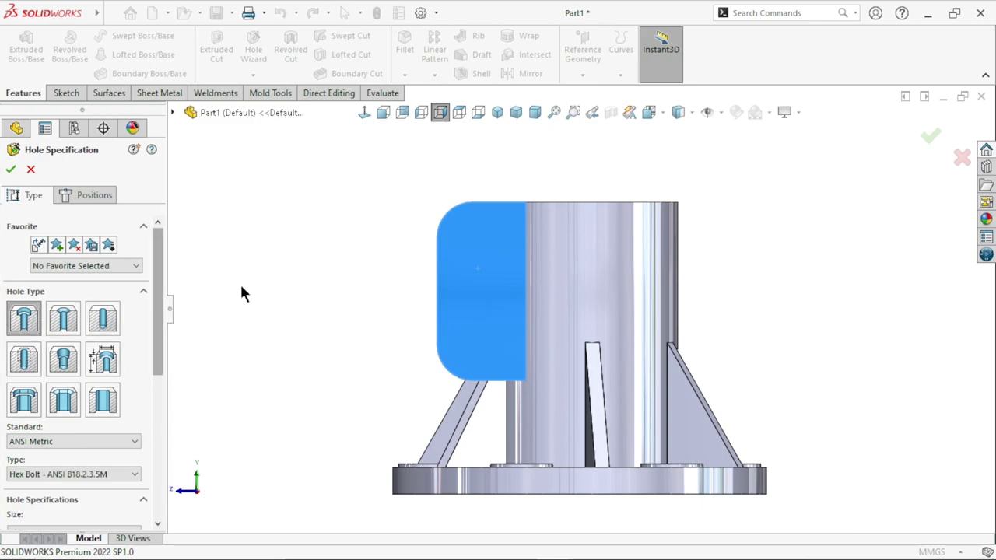
Step: Set the hole to an M8 socket head cap screw, Normal fit, with custom 9/15/8 mm sizing shown
{"action": "left_click_drag", "start_coordinate": [156, 300], "coordinate": [157, 390]}
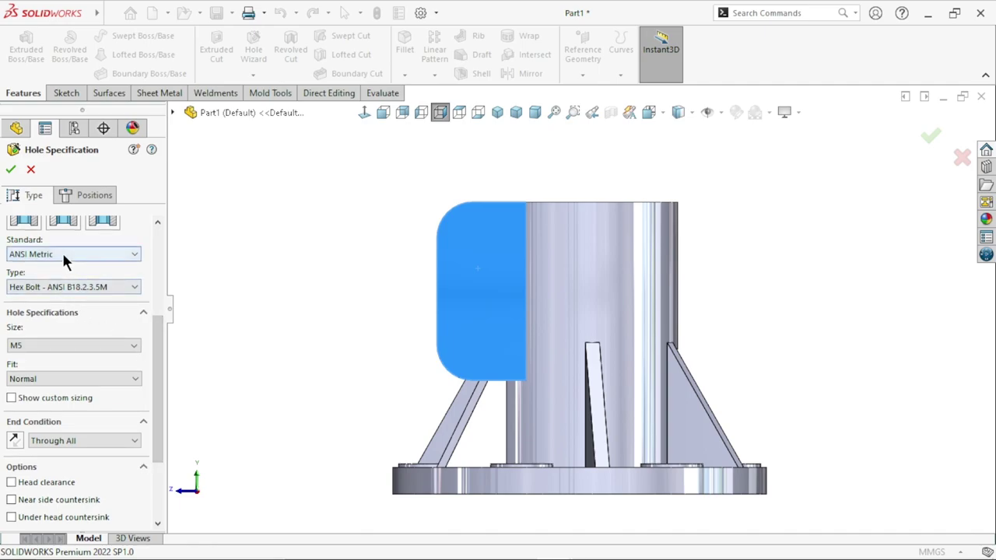
{"action": "left_click", "coordinate": [76, 287]}
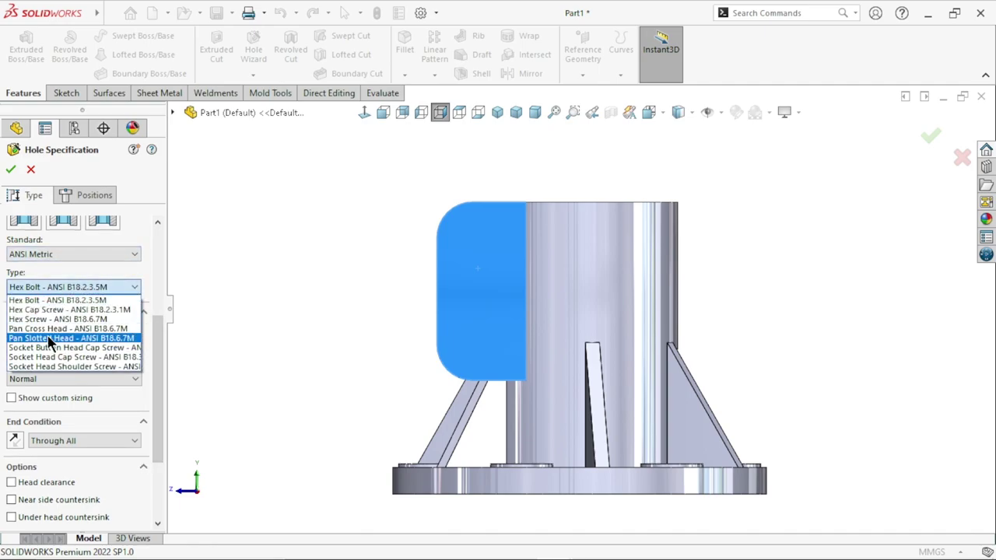
{"action": "left_click", "coordinate": [52, 358]}
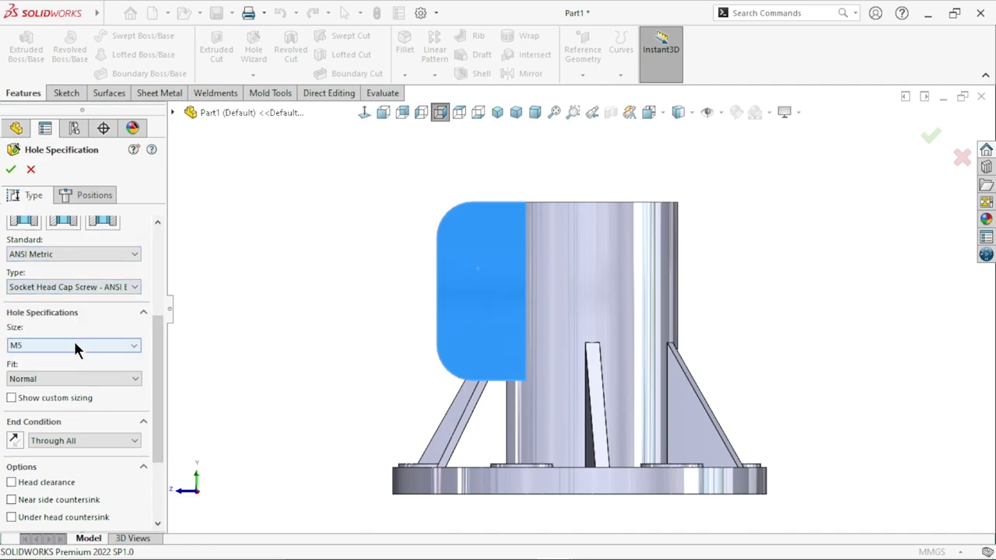
{"action": "left_click", "coordinate": [70, 343]}
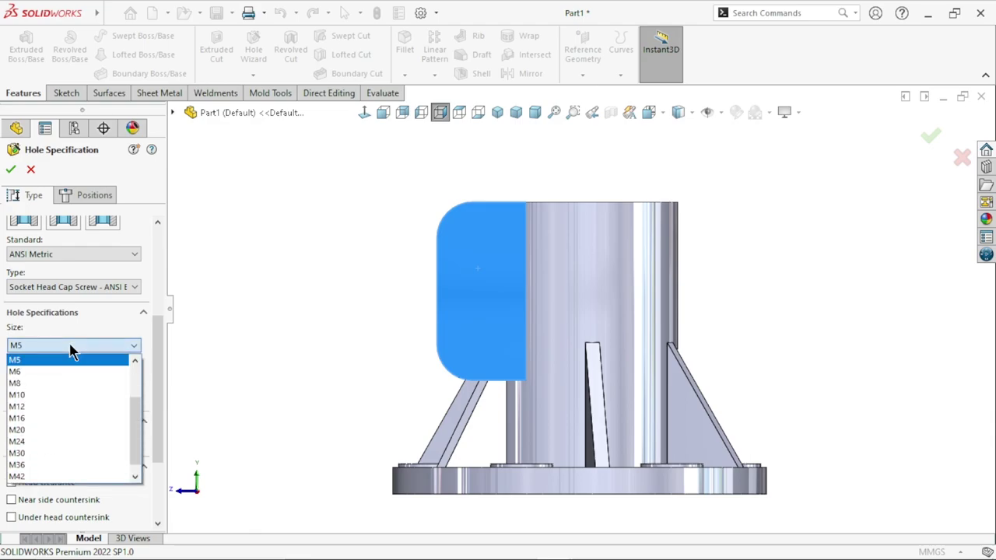
{"action": "left_click", "coordinate": [19, 385]}
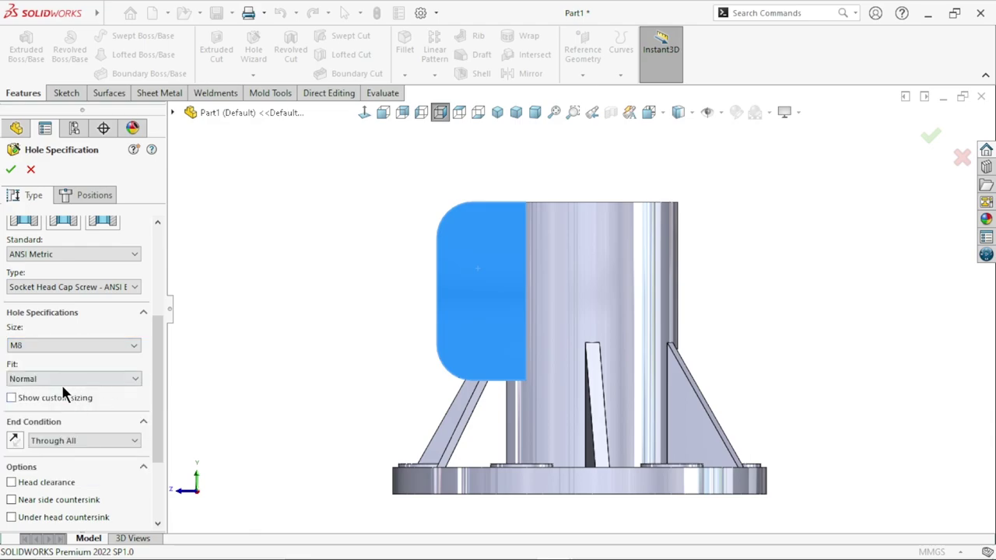
{"action": "left_click", "coordinate": [61, 381]}
{"action": "left_click", "coordinate": [60, 401]}
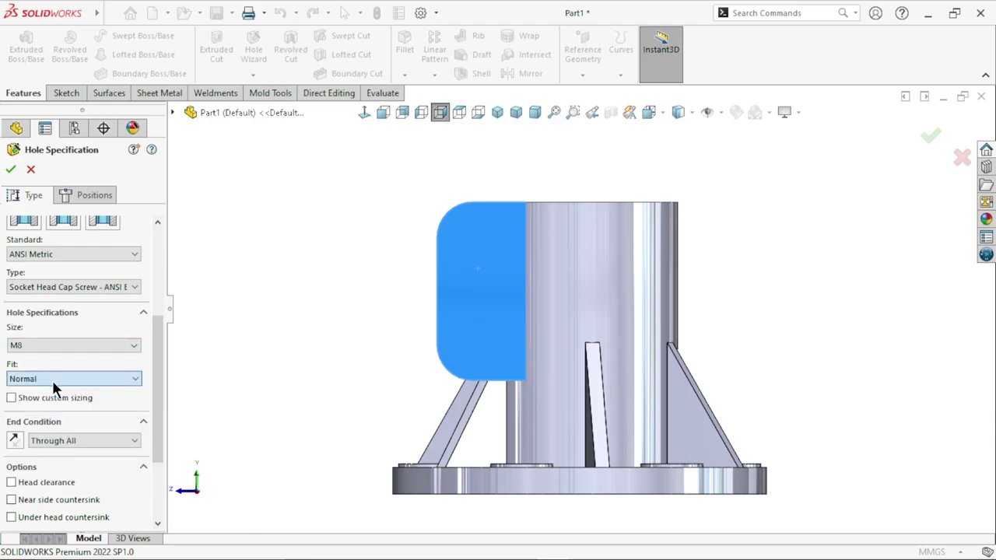
{"action": "left_click", "coordinate": [16, 401]}
{"action": "left_click_drag", "start_coordinate": [160, 380], "coordinate": [164, 420]}
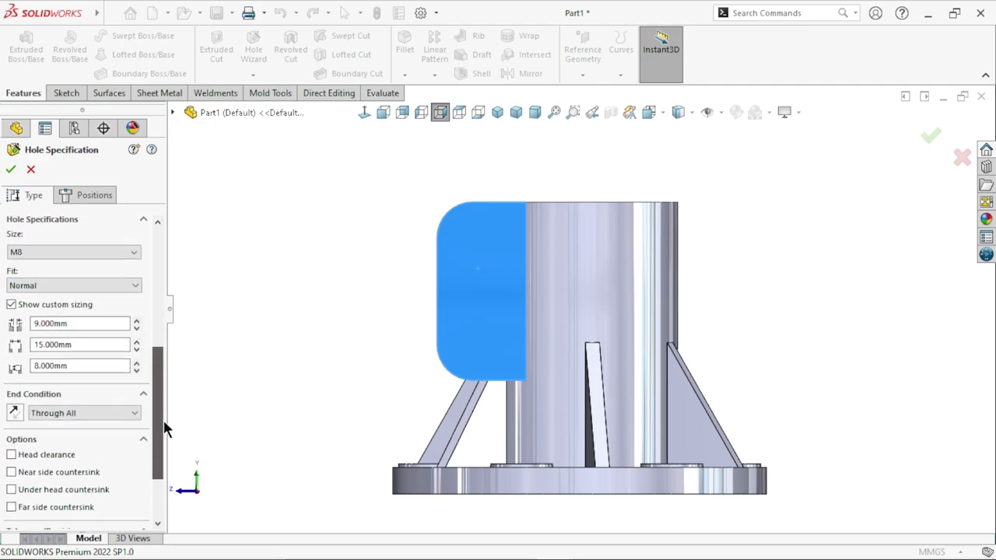
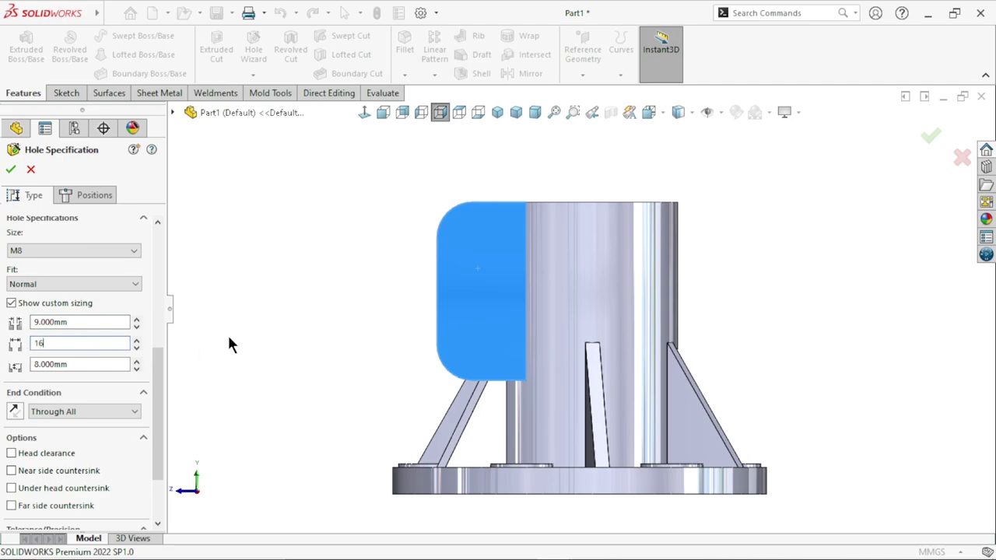
Step: Set the M8 hole's counterbore to 16 mm diameter and 2 mm depth
{"action": "key", "text": "Return"}
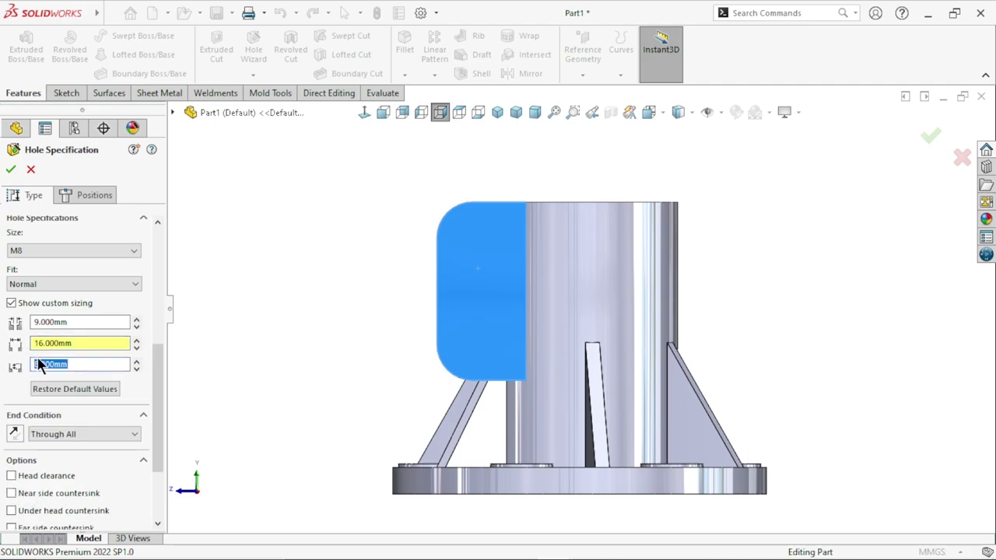
{"action": "type", "text": "2"}
{"action": "key", "text": "Return"}
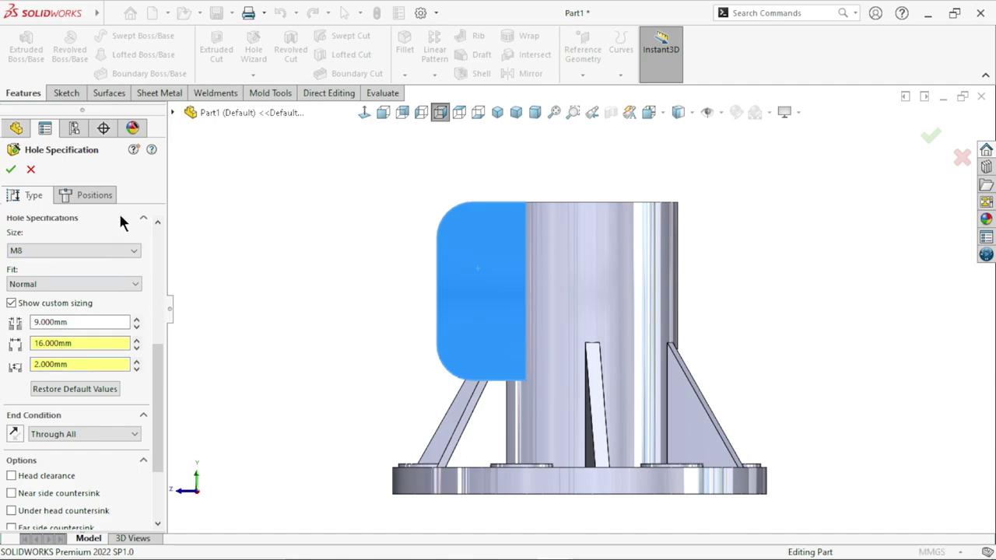
Step: Place the two holes at the lug's upper and lower arc centres and accept them
{"action": "left_click", "coordinate": [95, 195]}
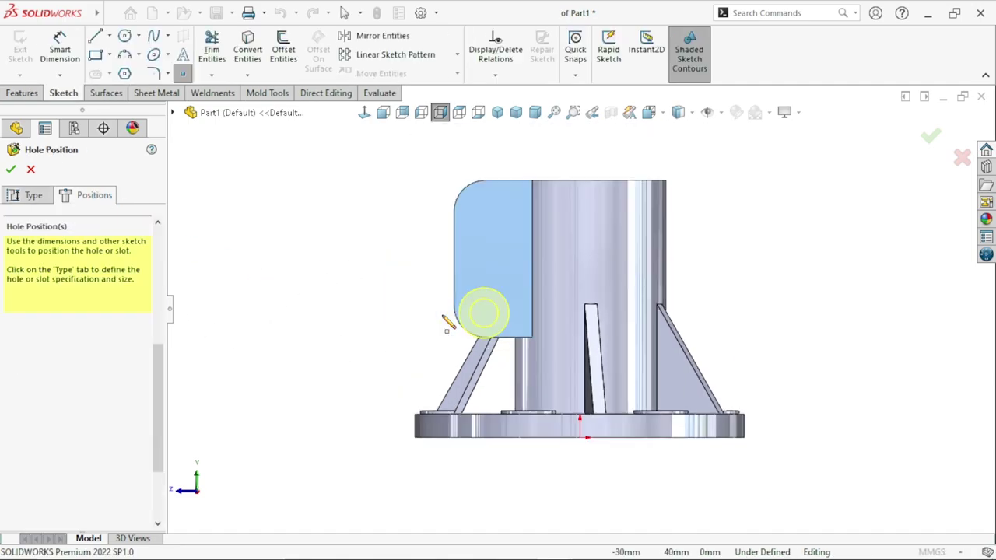
{"action": "scroll", "coordinate": [556, 226], "scroll_direction": "down", "scroll_amount": 3}
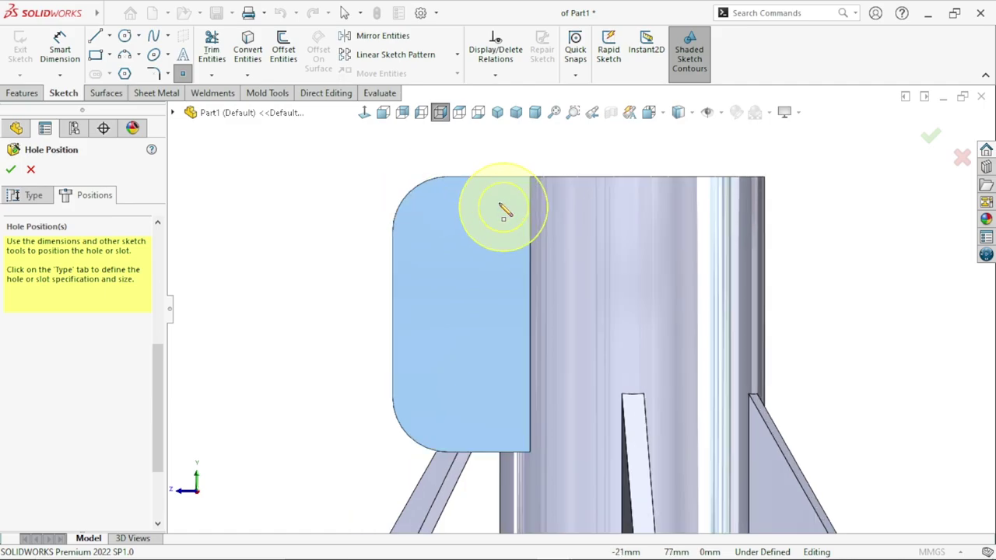
{"action": "scroll", "coordinate": [452, 206], "scroll_direction": "down", "scroll_amount": 1}
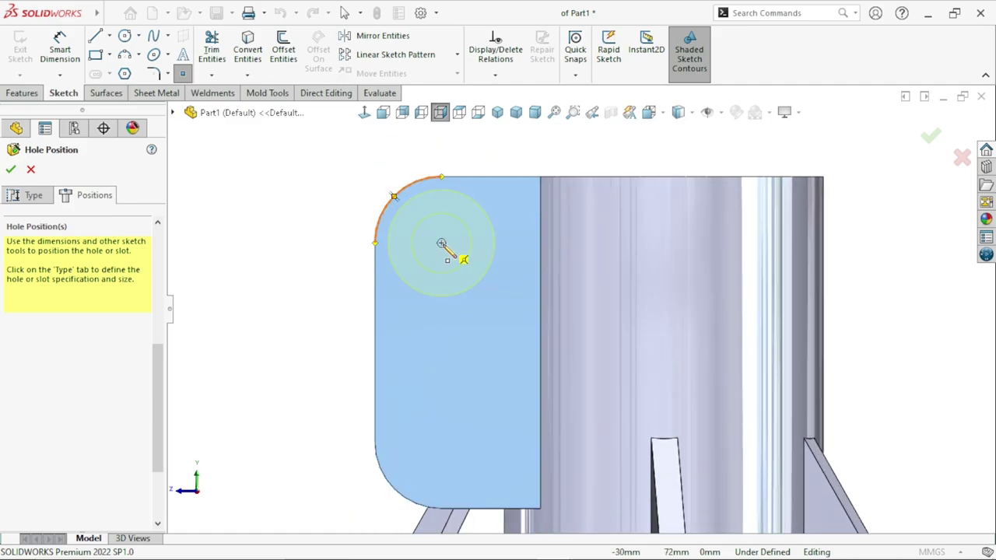
{"action": "left_click", "coordinate": [441, 243]}
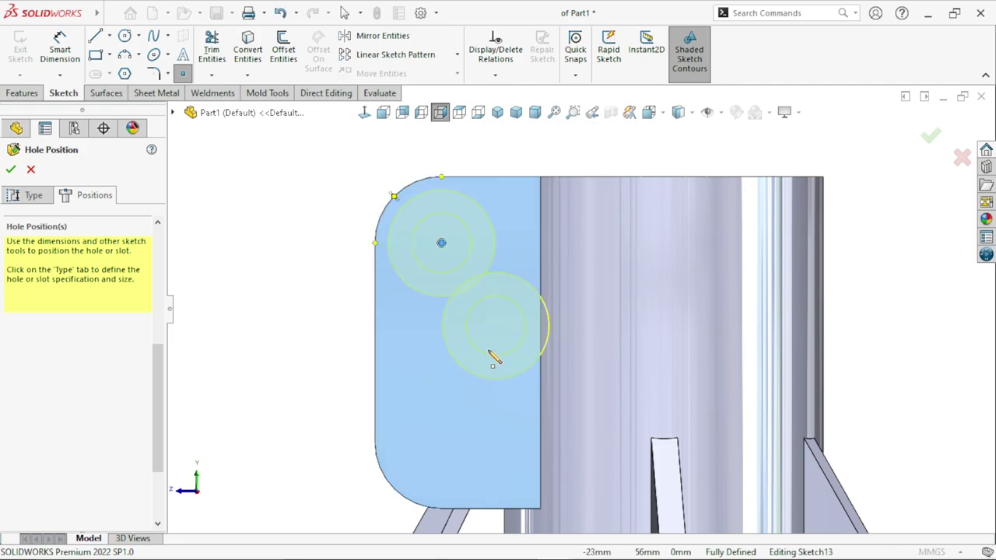
{"action": "scroll", "coordinate": [580, 406], "scroll_direction": "up", "scroll_amount": 3}
{"action": "scroll", "coordinate": [576, 403], "scroll_direction": "down", "scroll_amount": 3}
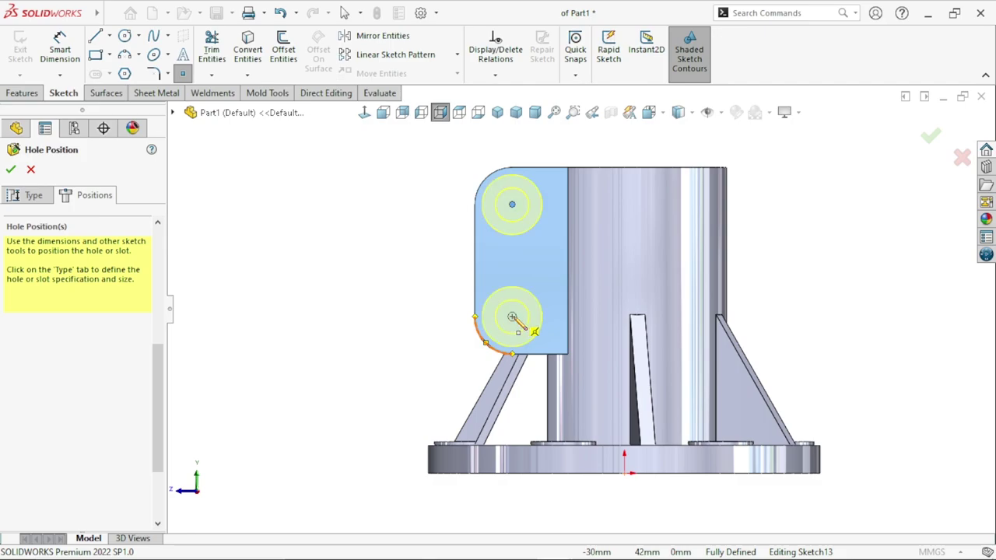
{"action": "left_click", "coordinate": [512, 317]}
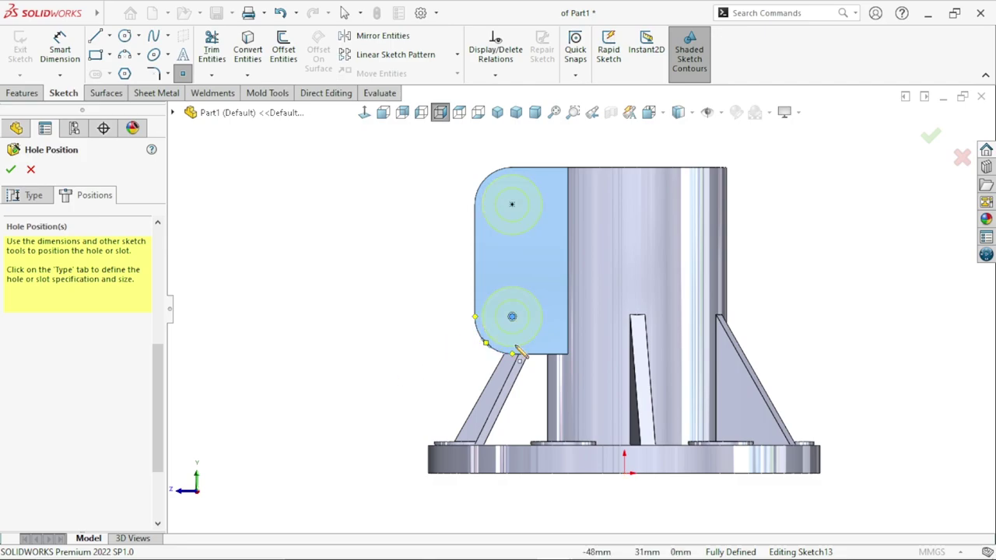
{"action": "left_click", "coordinate": [8, 170]}
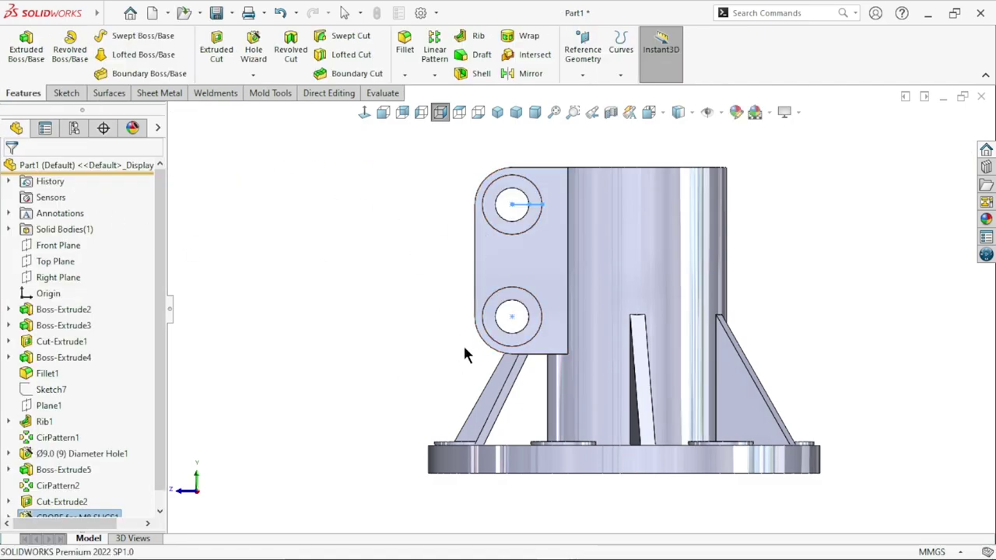
Step: Fillet the two long edges where the lug meets the cylinder with a 6 mm radius
{"action": "key", "text": "ctrl+7"}
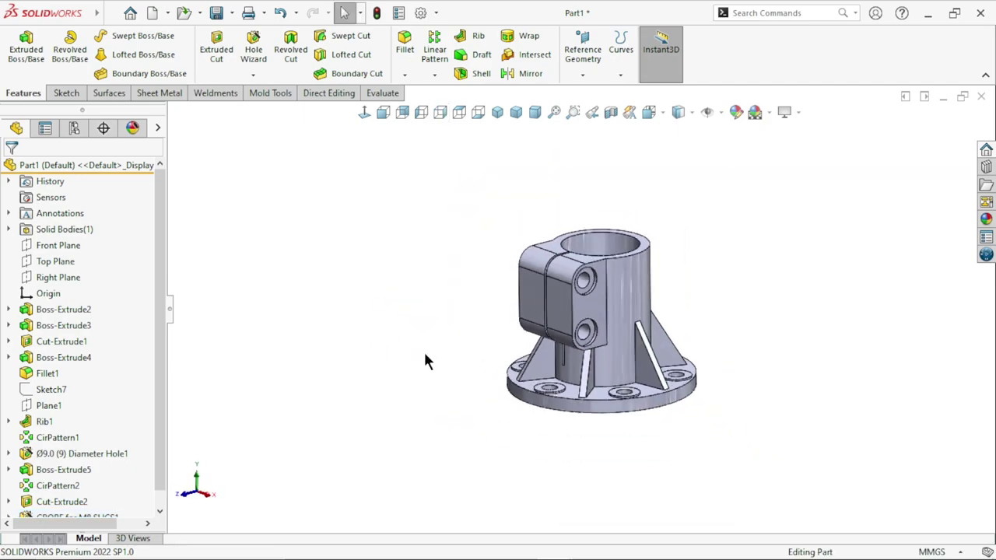
{"action": "middle_click_drag", "start_coordinate": [589, 330], "coordinate": [472, 336]}
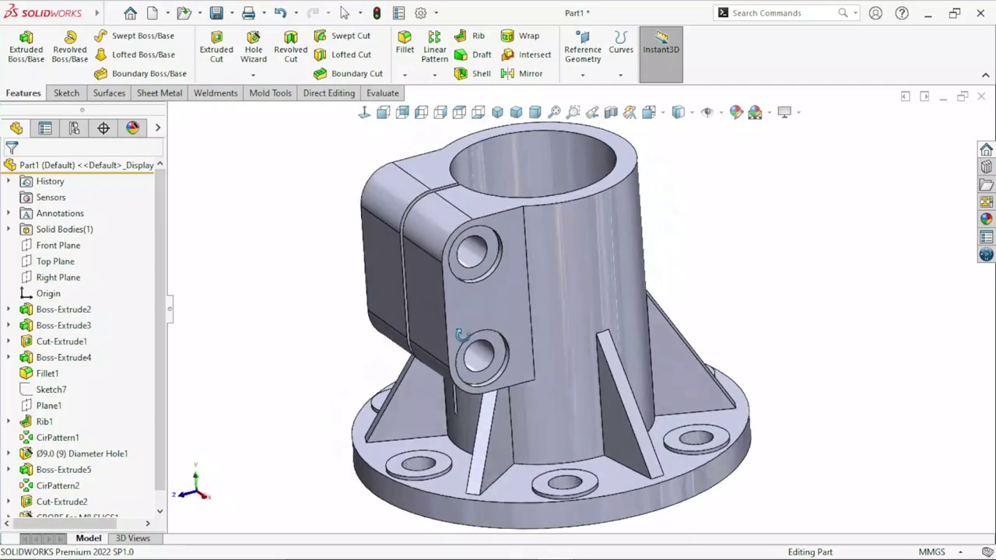
{"action": "scroll", "coordinate": [596, 322], "scroll_direction": "down", "scroll_amount": 2}
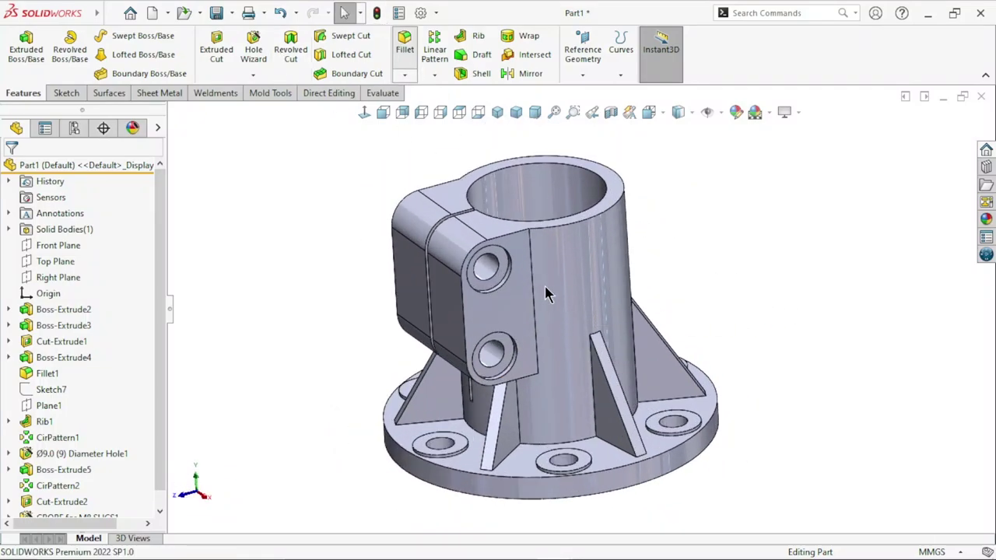
{"action": "key", "text": "f"}
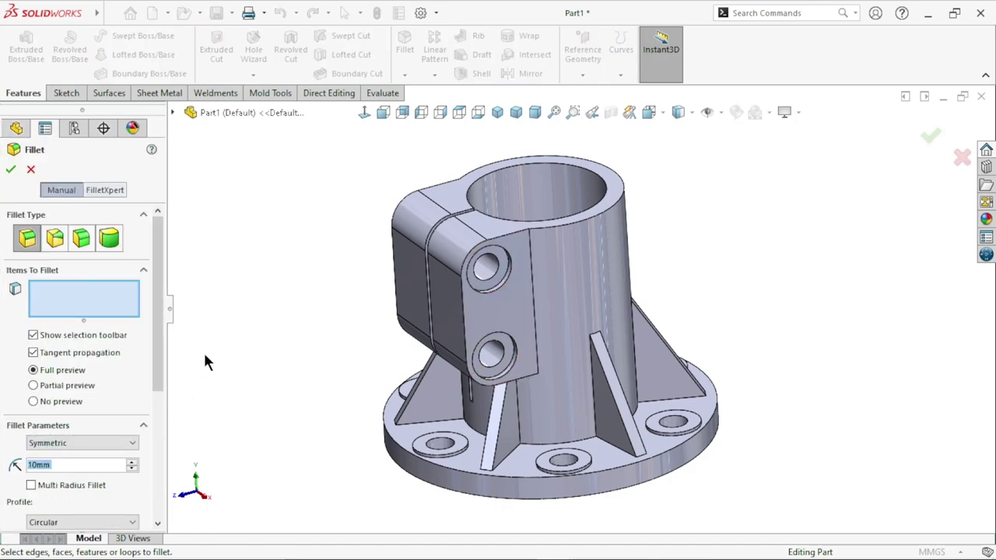
{"action": "type", "text": "6"}
{"action": "key", "text": "Return"}
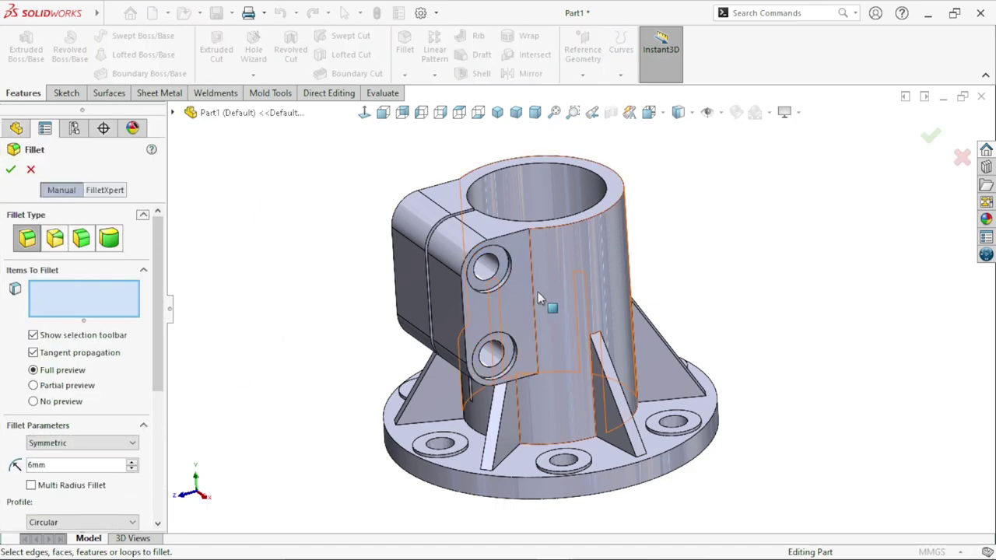
{"action": "left_click", "coordinate": [535, 296]}
{"action": "middle_click_drag", "start_coordinate": [363, 318], "coordinate": [495, 342]}
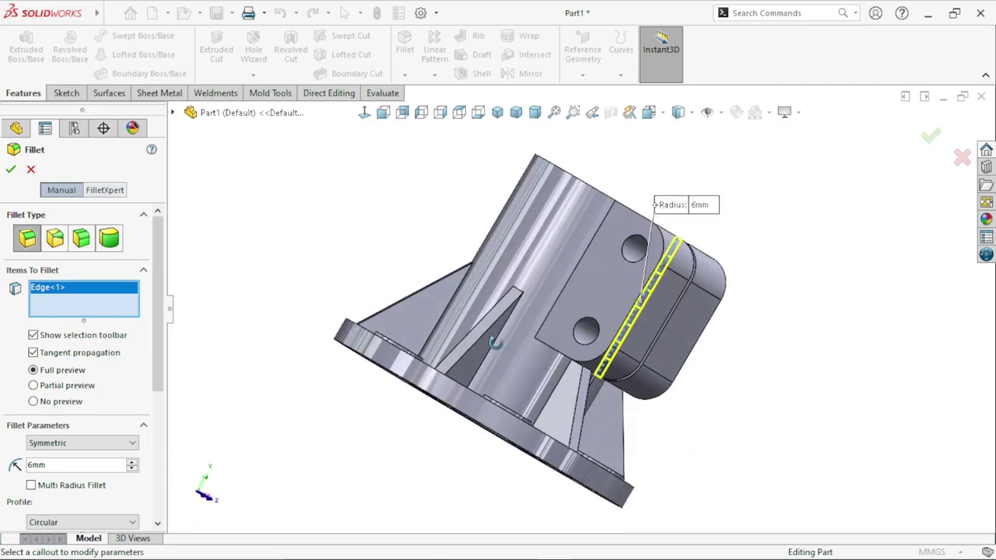
{"action": "left_click", "coordinate": [584, 249]}
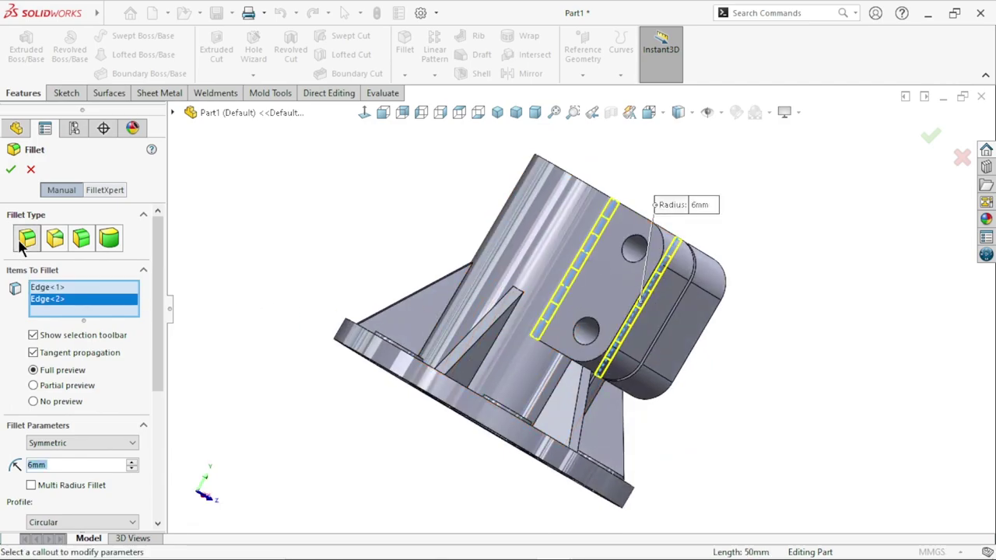
{"action": "left_click", "coordinate": [11, 171]}
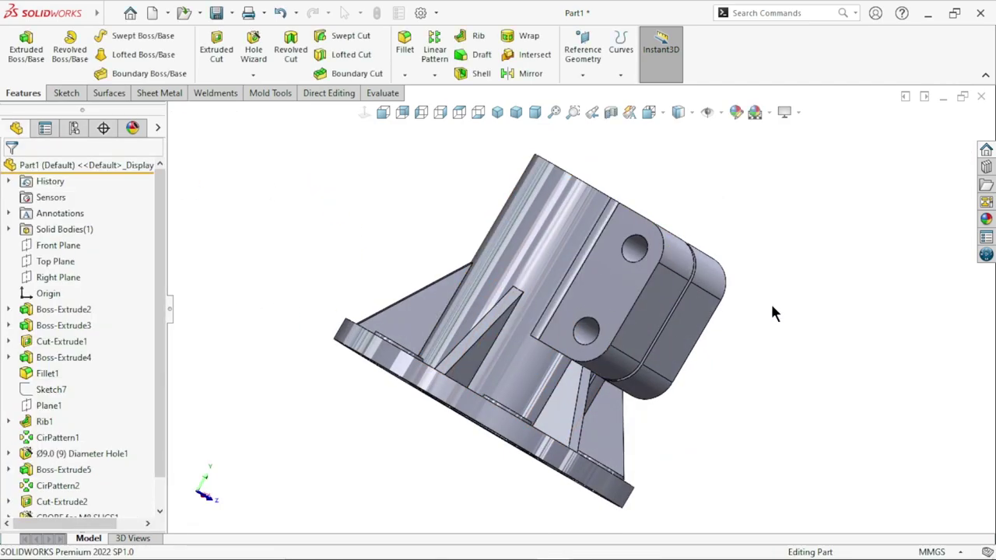
{"action": "mouse_move", "coordinate": [770, 301]}
{"action": "middle_mouse_down"}
{"action": "mouse_move", "coordinate": [624, 317]}
{"action": "mouse_move", "coordinate": [602, 329]}
{"action": "middle_mouse_up"}
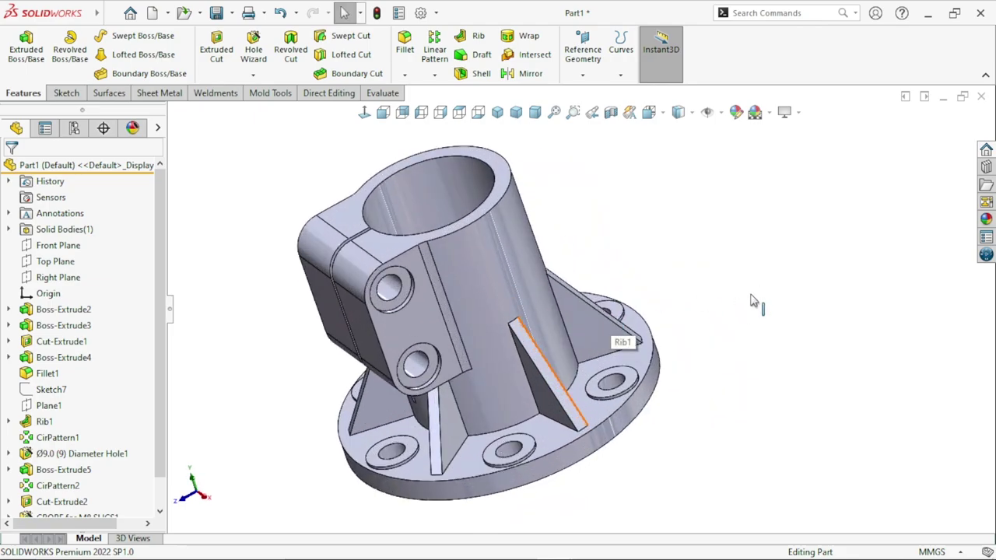
Step: Apply the satin finish aluminum metal appearance to the whole part
{"action": "left_click", "coordinate": [986, 219]}
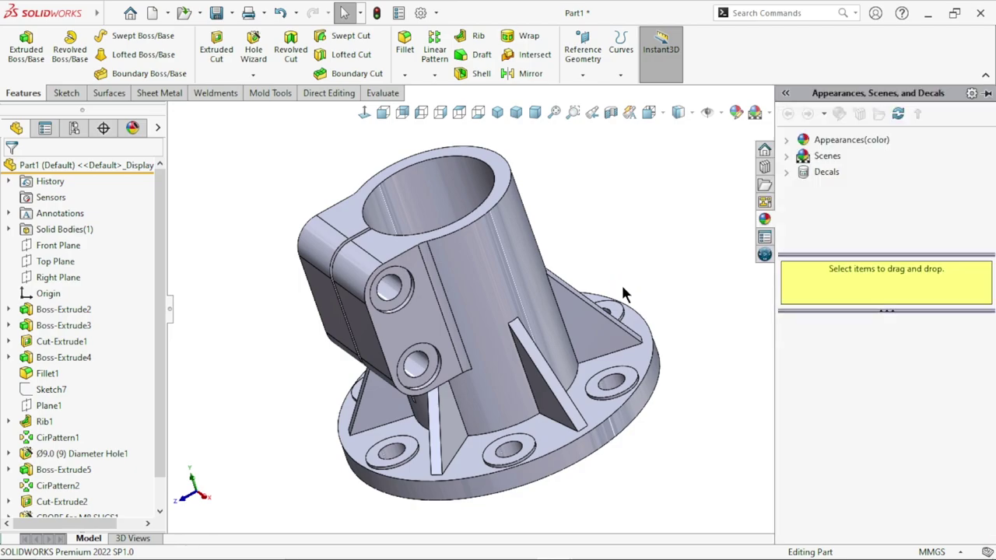
{"action": "left_click", "coordinate": [846, 139]}
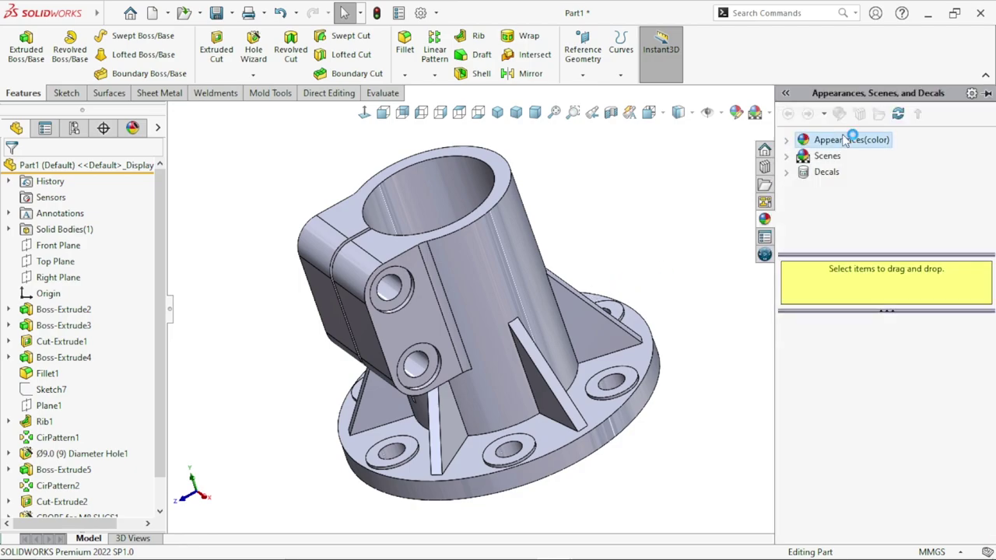
{"action": "left_click", "coordinate": [842, 174]}
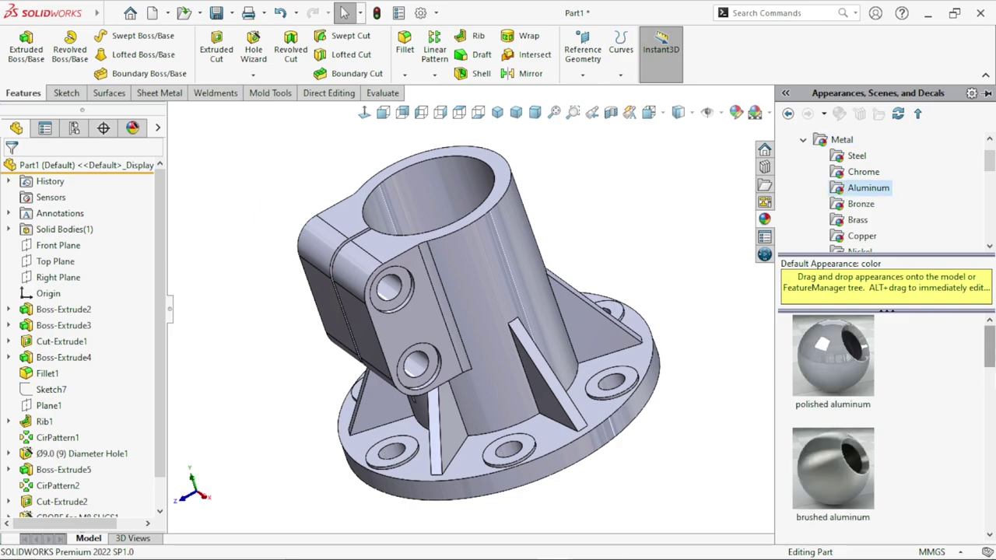
{"action": "scroll", "coordinate": [832, 420], "scroll_direction": "down", "scroll_amount": 2}
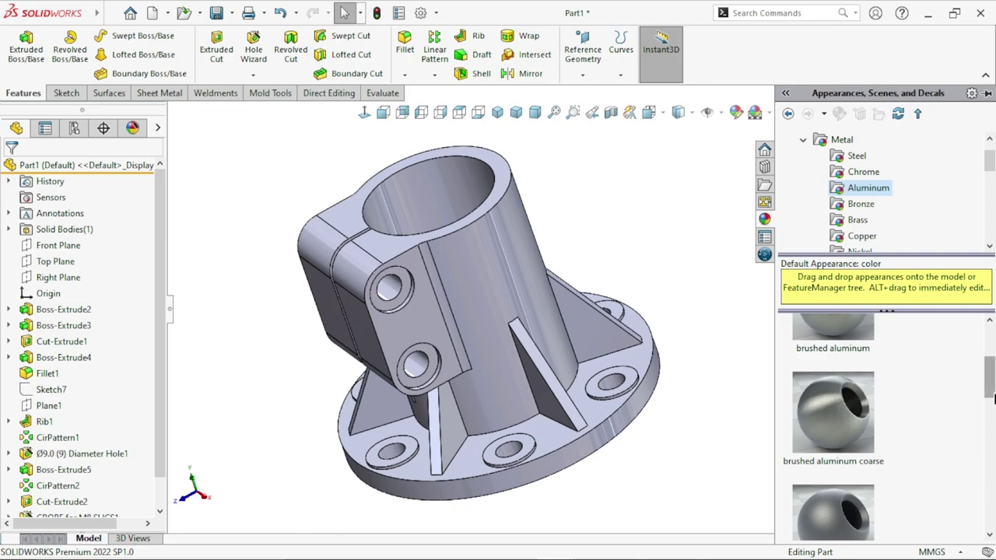
{"action": "left_click_drag", "start_coordinate": [994, 398], "coordinate": [990, 418]}
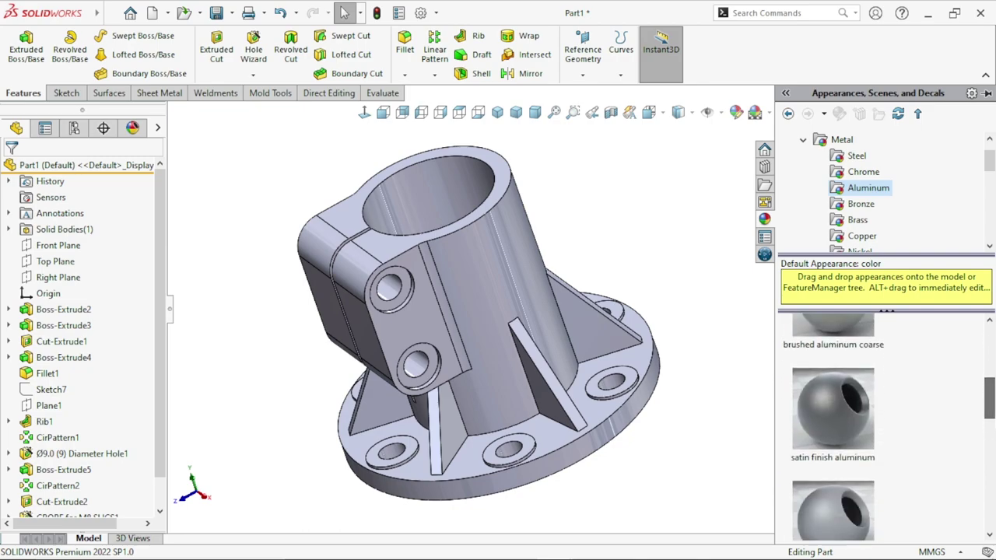
{"action": "left_click", "coordinate": [831, 442]}
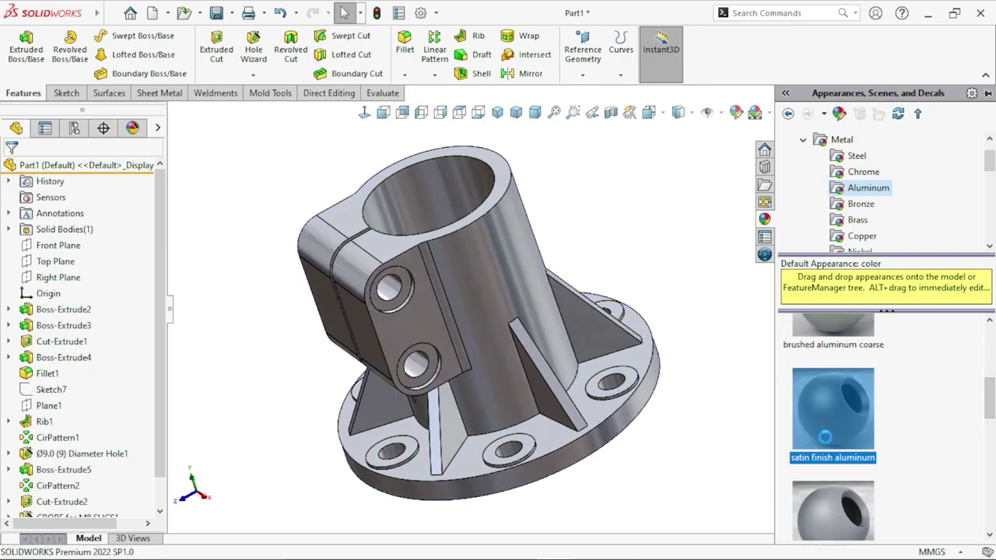
{"action": "left_click", "coordinate": [620, 462]}
Step: Change the part's satin aluminum appearance colour to cyan
{"action": "left_click", "coordinate": [799, 112]}
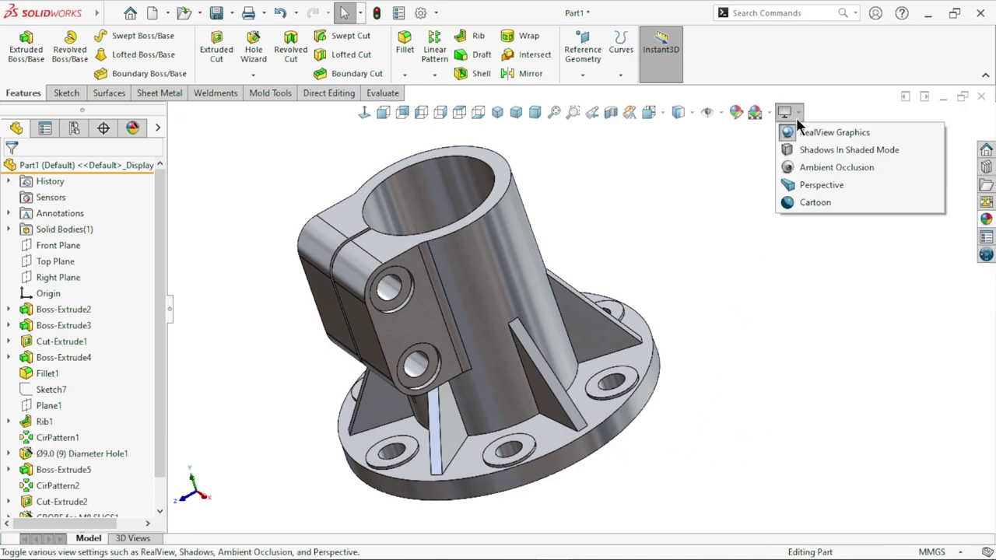
{"action": "scroll", "coordinate": [753, 323], "scroll_direction": "down", "scroll_amount": 3}
{"action": "middle_click_drag", "start_coordinate": [696, 360], "coordinate": [542, 334]}
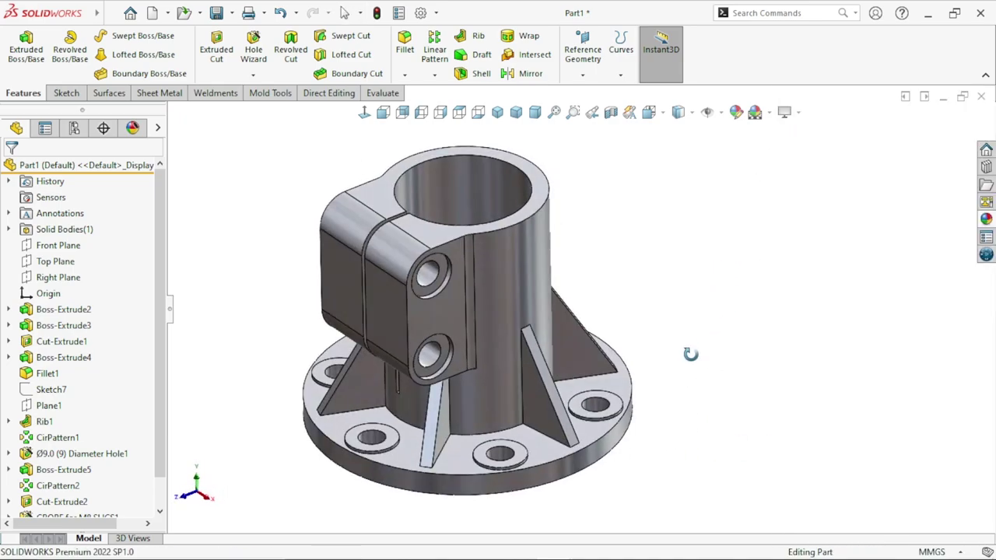
{"action": "scroll", "coordinate": [542, 335], "scroll_direction": "down", "scroll_amount": 4}
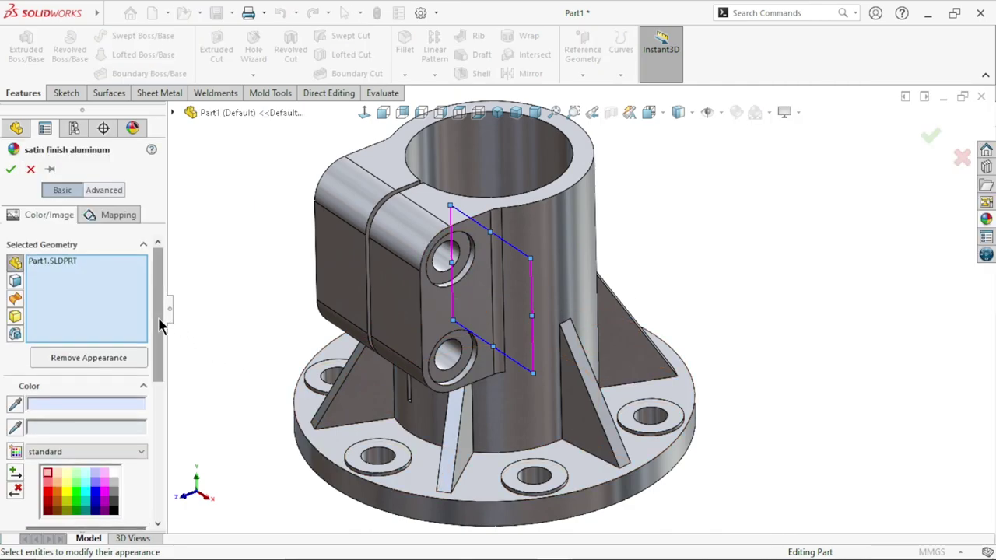
{"action": "scroll", "coordinate": [158, 316], "scroll_direction": "down", "scroll_amount": 3}
{"action": "left_click", "coordinate": [90, 406]}
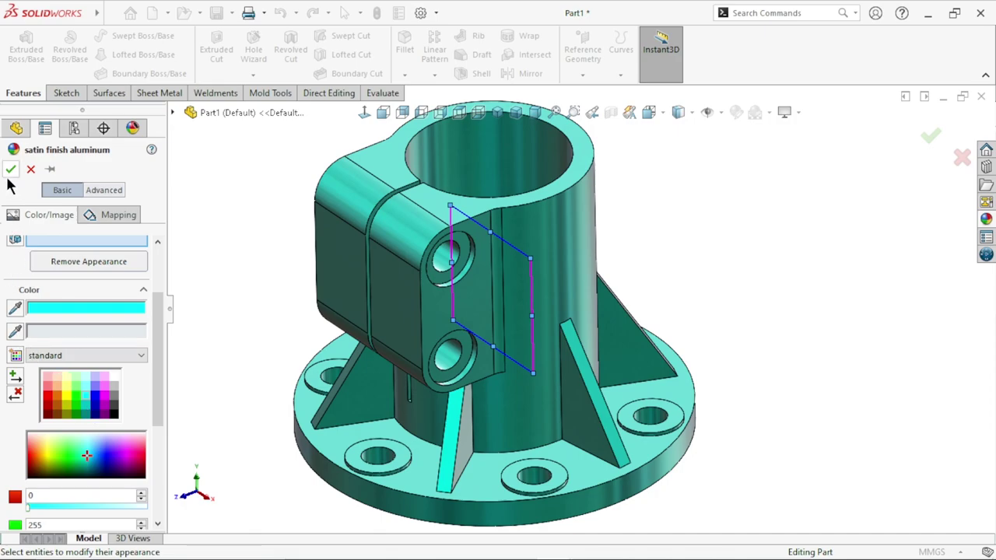
{"action": "left_click", "coordinate": [931, 137]}
{"action": "scroll", "coordinate": [560, 327], "scroll_direction": "up", "scroll_amount": 3}
{"action": "scroll", "coordinate": [574, 225], "scroll_direction": "down", "scroll_amount": 3}
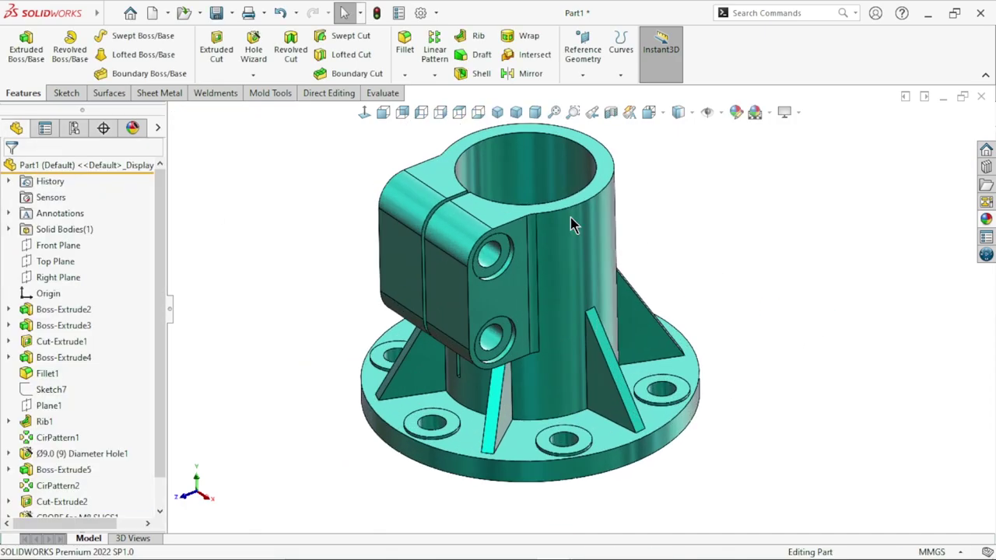
Step: Select the central bore of the base and return to an isometric view
{"action": "left_click", "coordinate": [505, 179]}
{"action": "middle_click_drag", "start_coordinate": [506, 467], "coordinate": [508, 400]}
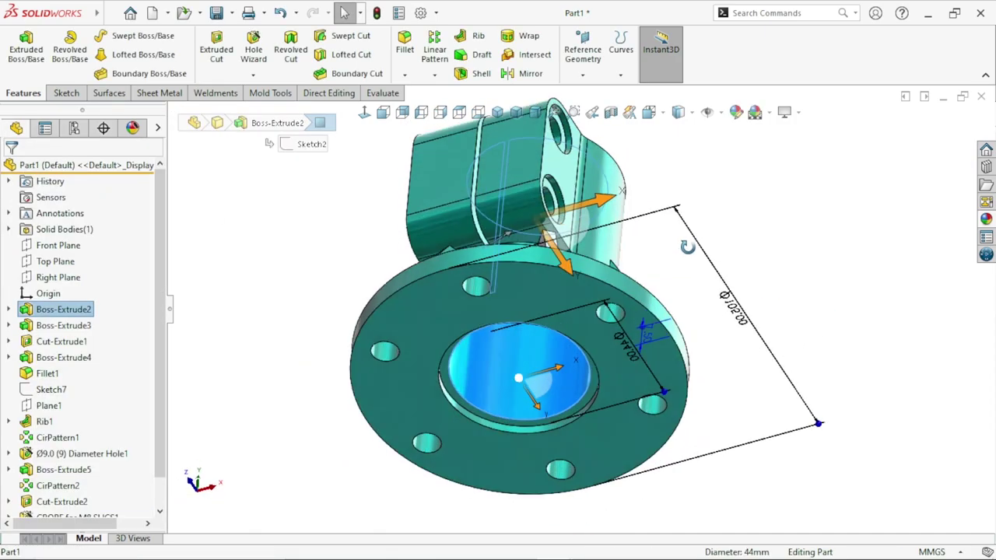
{"action": "scroll", "coordinate": [508, 400], "scroll_direction": "down", "scroll_amount": 4}
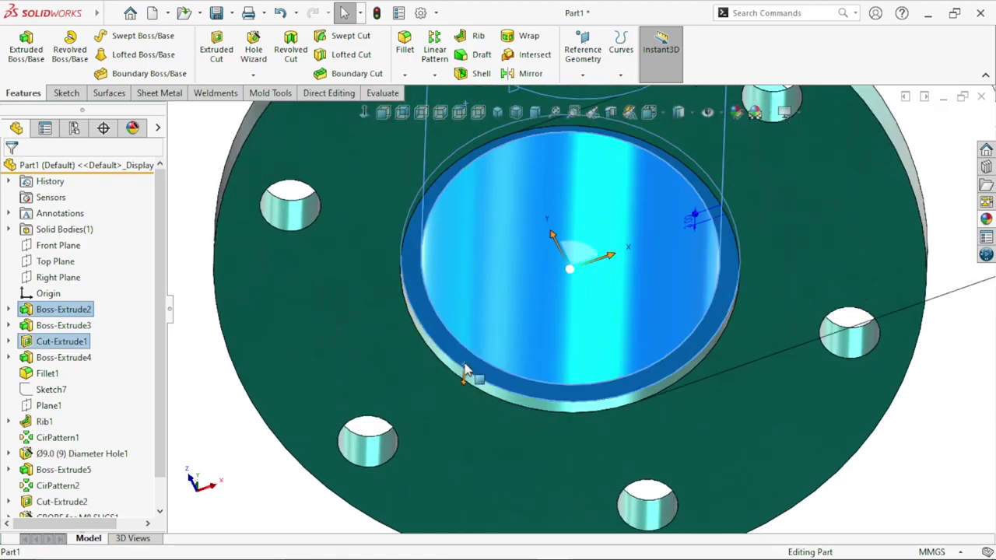
{"action": "scroll", "coordinate": [507, 420], "scroll_direction": "up", "scroll_amount": 5}
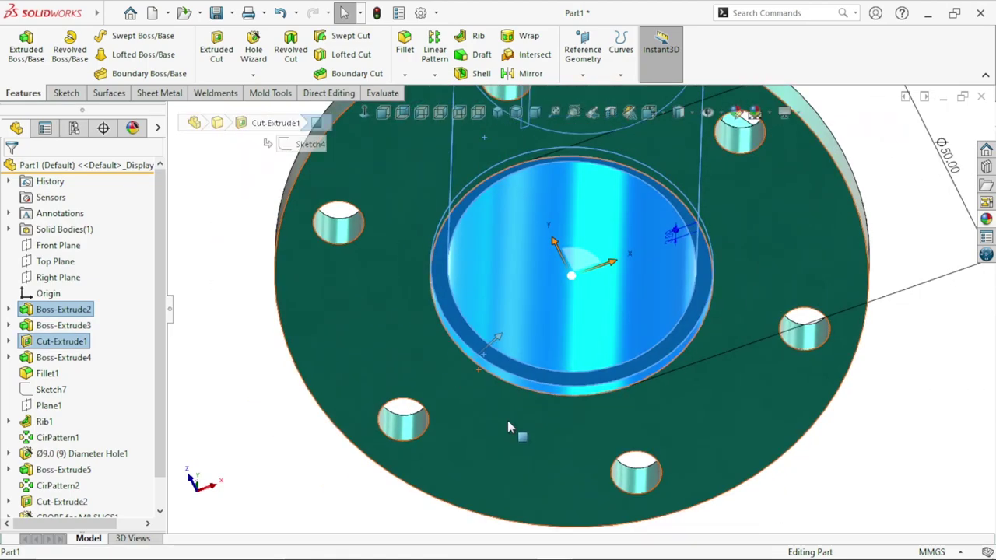
{"action": "scroll", "coordinate": [648, 362], "scroll_direction": "up", "scroll_amount": 3}
{"action": "scroll", "coordinate": [649, 362], "scroll_direction": "down", "scroll_amount": 2}
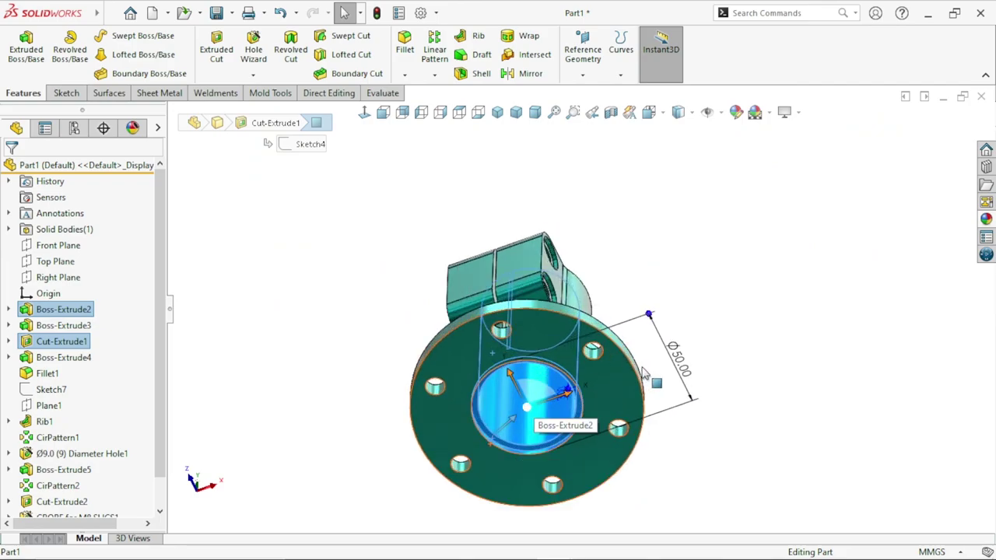
{"action": "middle_click_drag", "start_coordinate": [648, 362], "coordinate": [580, 463]}
{"action": "key", "text": "ctrl+7"}
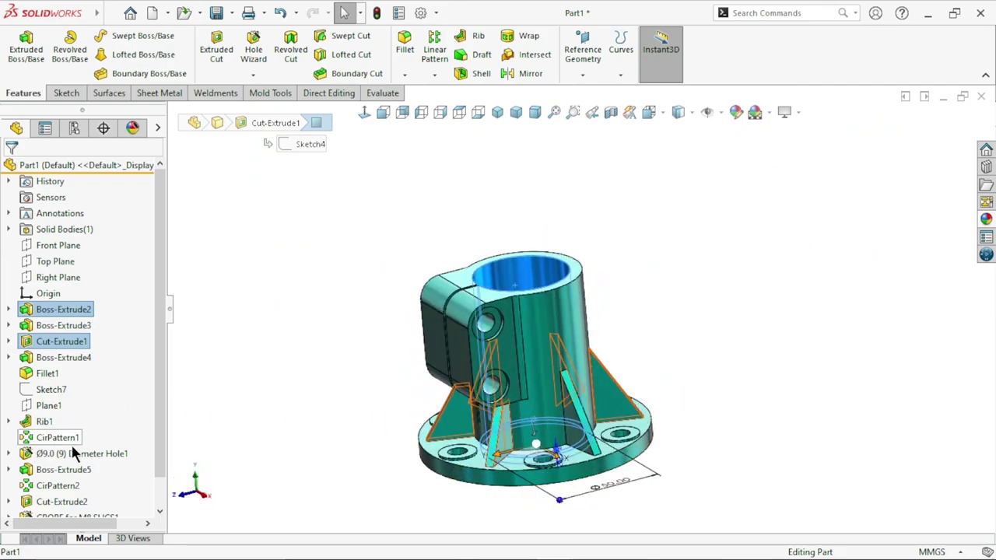
Step: Add Ø9.0 Diameter Hole1, Boss-Extrude5, CirPattern2 and CBORE for M8 SHCS1 to the selection
{"action": "left_click", "coordinate": [81, 453]}
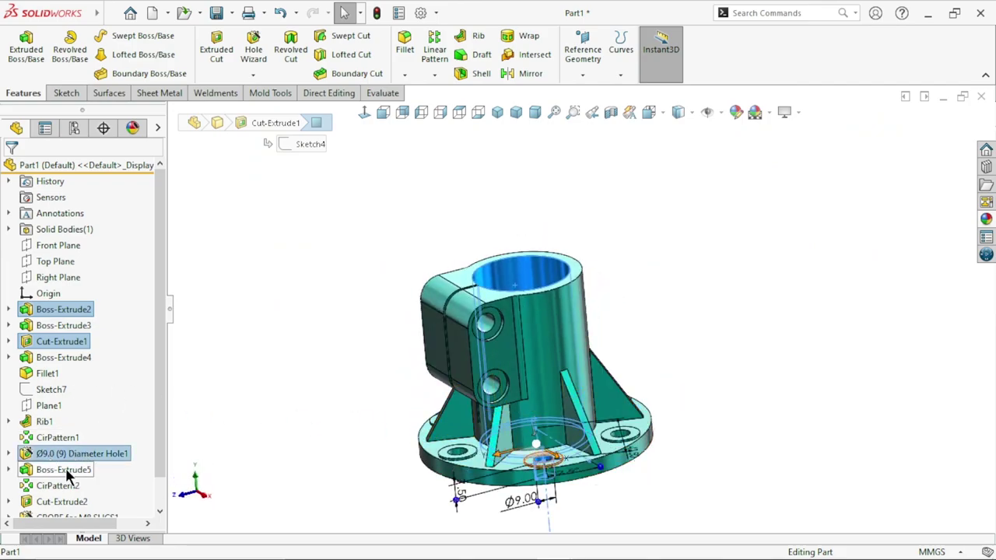
{"action": "left_click", "coordinate": [68, 471], "text": "ctrl"}
{"action": "left_click", "coordinate": [107, 482], "text": "ctrl"}
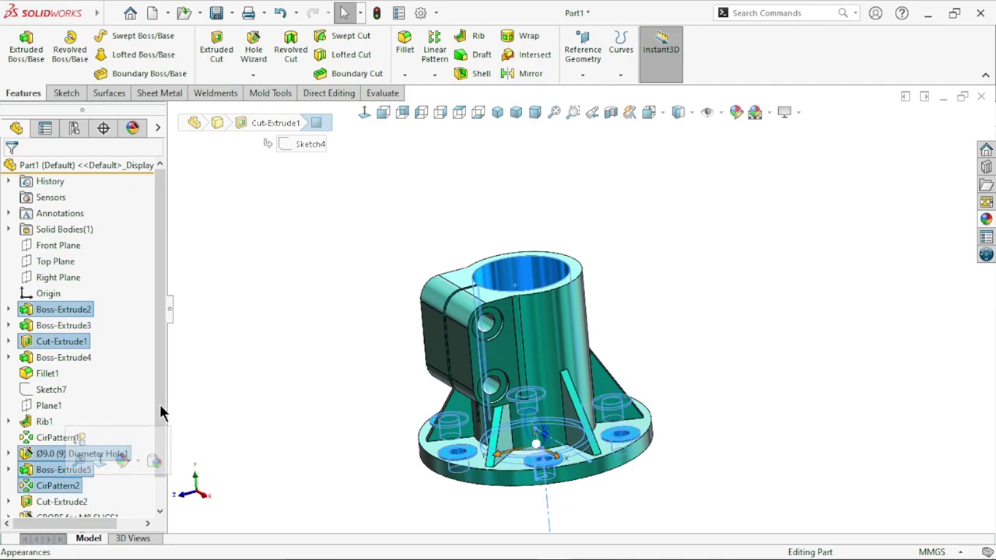
{"action": "scroll", "coordinate": [159, 451], "scroll_direction": "down", "scroll_amount": 2}
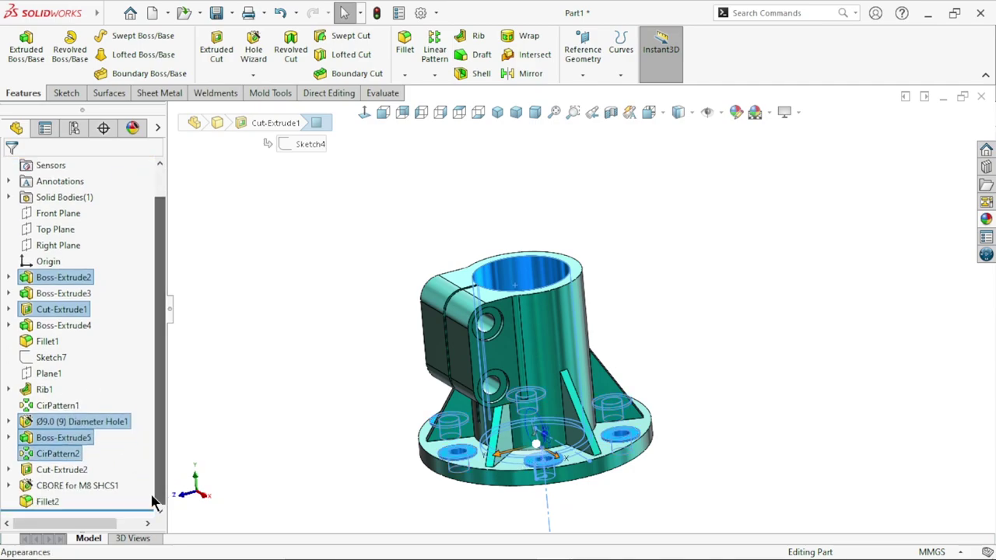
{"action": "left_click", "coordinate": [113, 486], "text": "ctrl"}
{"action": "middle_click_drag", "start_coordinate": [395, 398], "coordinate": [695, 358]}
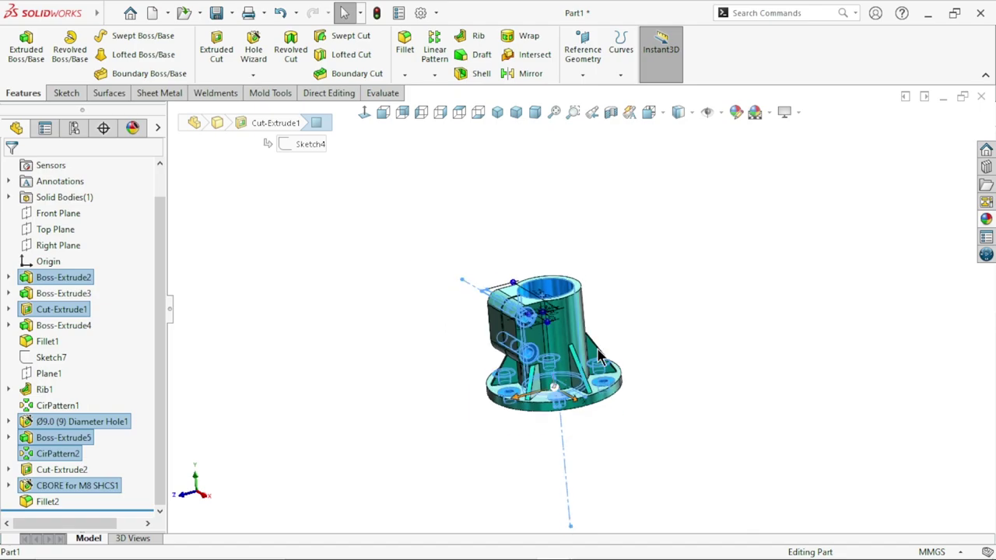
Step: Apply satin finish aluminum to the selected bore and hole features
{"action": "left_click", "coordinate": [986, 219]}
{"action": "left_click", "coordinate": [833, 421]}
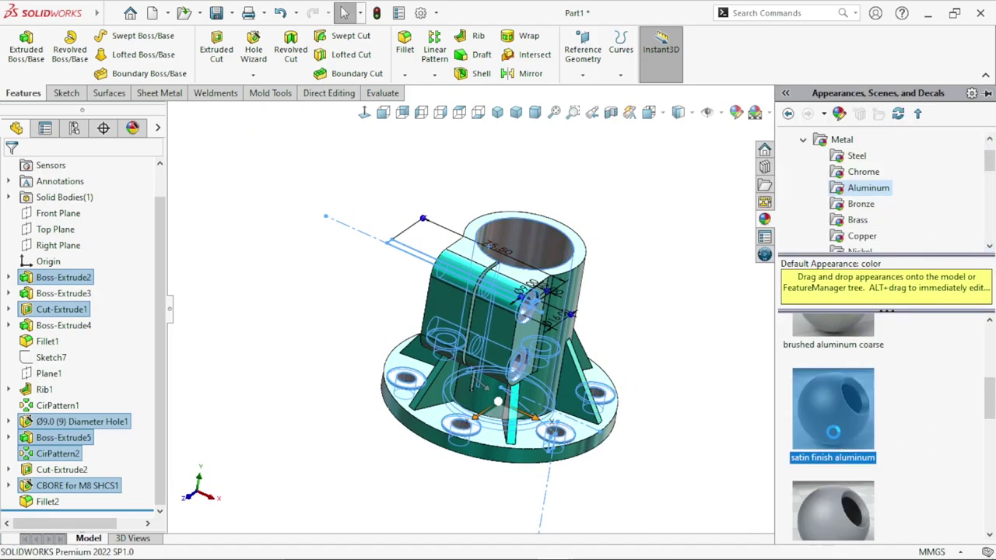
{"action": "left_click", "coordinate": [662, 458]}
{"action": "scroll", "coordinate": [619, 431], "scroll_direction": "down", "scroll_amount": 3}
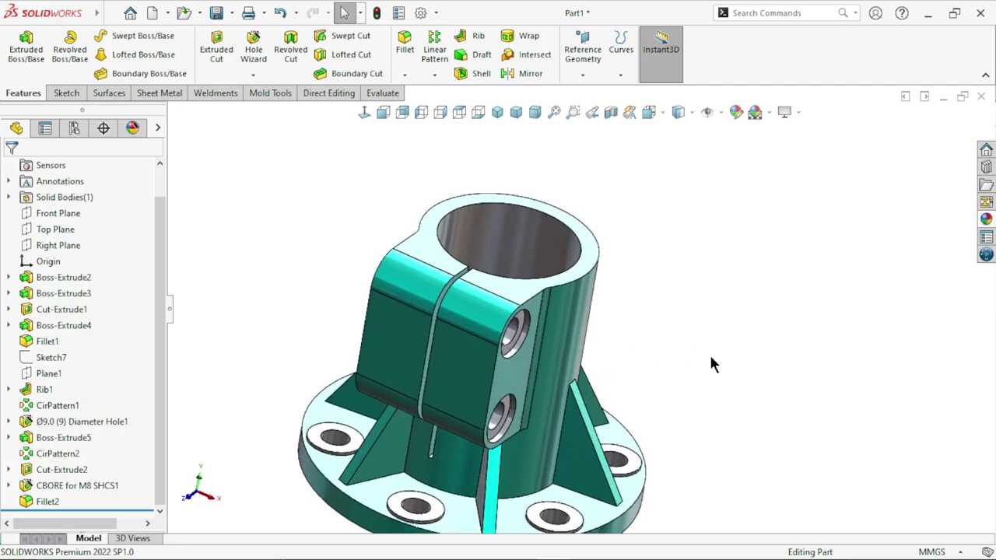
{"action": "scroll", "coordinate": [643, 398], "scroll_direction": "up", "scroll_amount": 3}
{"action": "middle_click_drag", "start_coordinate": [643, 398], "coordinate": [585, 360]}
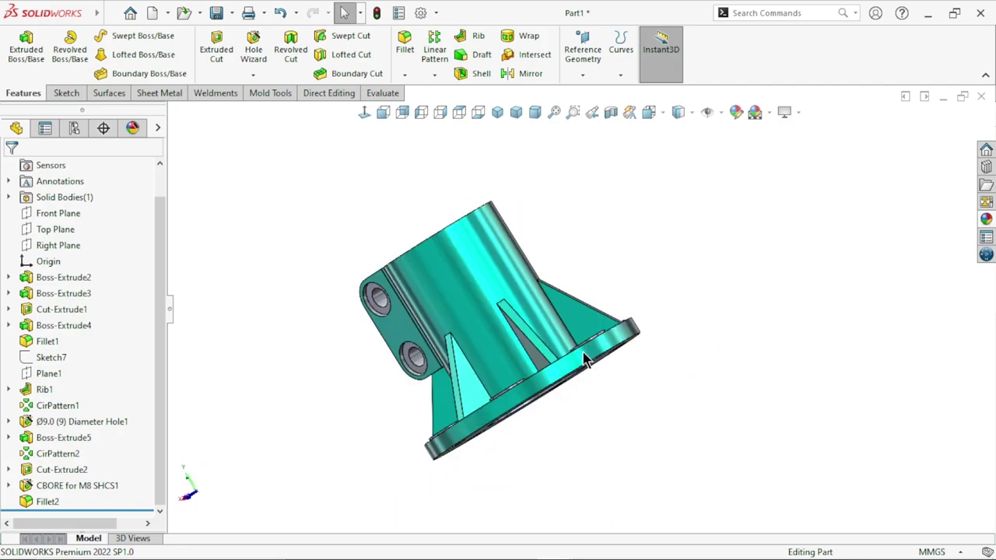
{"action": "mouse_move", "coordinate": [566, 317]}
{"action": "middle_mouse_down"}
{"action": "mouse_move", "coordinate": [641, 350]}
{"action": "mouse_move", "coordinate": [647, 399]}
{"action": "mouse_move", "coordinate": [550, 166]}
{"action": "mouse_move", "coordinate": [671, 300]}
{"action": "mouse_move", "coordinate": [918, 308]}
{"action": "mouse_move", "coordinate": [702, 221]}
{"action": "mouse_move", "coordinate": [685, 309]}
{"action": "mouse_move", "coordinate": [491, 187]}
{"action": "middle_mouse_up"}
{"action": "left_click", "coordinate": [497, 114]}
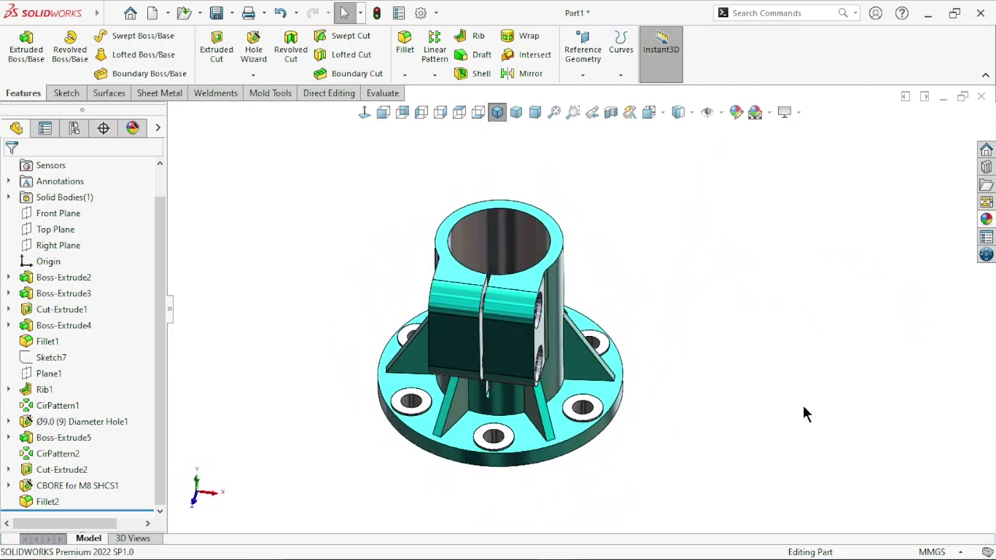
{"action": "scroll", "coordinate": [666, 312], "scroll_direction": "up", "scroll_amount": 2}
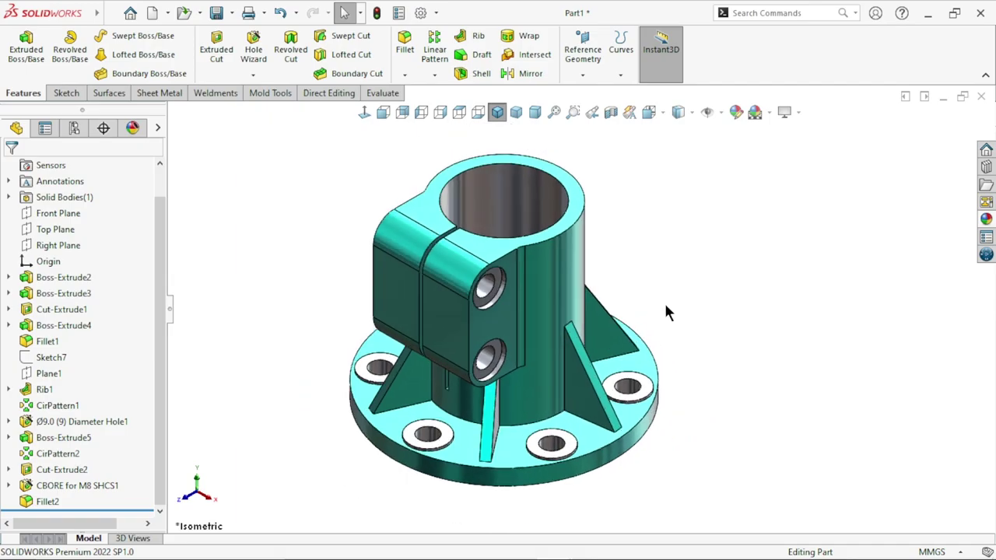
{"action": "mouse_move", "coordinate": [686, 339]}
{"action": "middle_mouse_down"}
{"action": "mouse_move", "coordinate": [492, 250]}
{"action": "mouse_move", "coordinate": [613, 383]}
{"action": "mouse_move", "coordinate": [676, 426]}
{"action": "middle_mouse_up"}
{"action": "scroll", "coordinate": [653, 397], "scroll_direction": "up", "scroll_amount": 3}
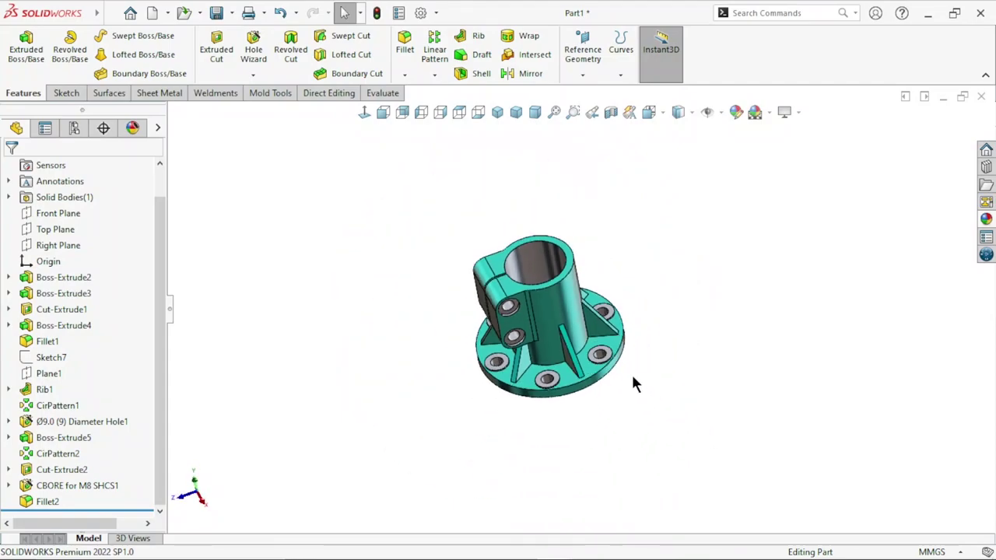
{"action": "scroll", "coordinate": [607, 346], "scroll_direction": "down", "scroll_amount": 2}
{"action": "scroll", "coordinate": [599, 335], "scroll_direction": "down", "scroll_amount": 3}
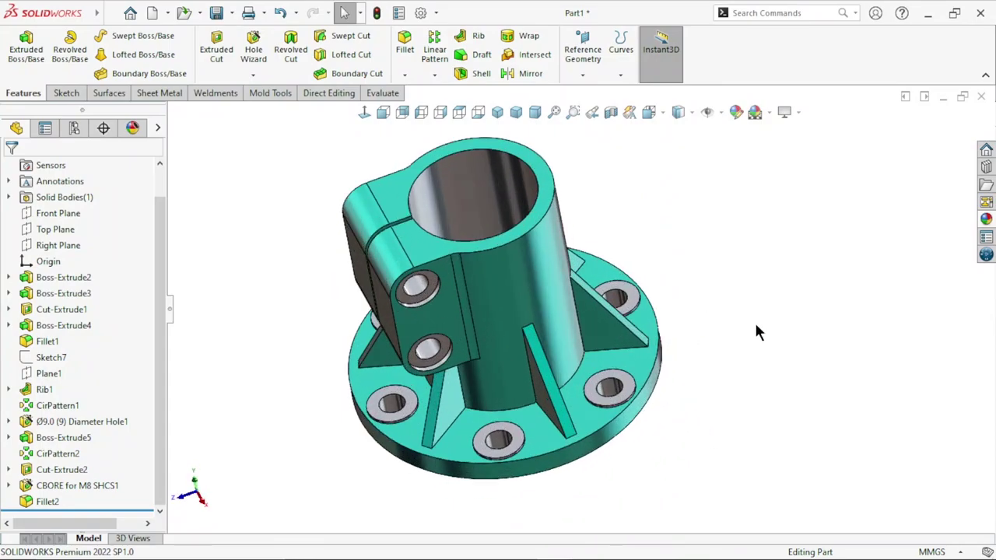
{"action": "mouse_move", "coordinate": [756, 325]}
{"action": "middle_mouse_down"}
{"action": "mouse_move", "coordinate": [716, 345]}
{"action": "mouse_move", "coordinate": [753, 216]}
{"action": "mouse_move", "coordinate": [746, 364]}
{"action": "mouse_move", "coordinate": [745, 345]}
{"action": "mouse_move", "coordinate": [723, 395]}
{"action": "mouse_move", "coordinate": [789, 262]}
{"action": "mouse_move", "coordinate": [716, 316]}
{"action": "mouse_move", "coordinate": [711, 347]}
{"action": "middle_mouse_up"}
{"action": "scroll", "coordinate": [723, 395], "scroll_direction": "up", "scroll_amount": 3}
{"action": "scroll", "coordinate": [710, 391], "scroll_direction": "down", "scroll_amount": 3}
{"action": "scroll", "coordinate": [608, 311], "scroll_direction": "up", "scroll_amount": 3}
{"action": "scroll", "coordinate": [608, 311], "scroll_direction": "down", "scroll_amount": 5}
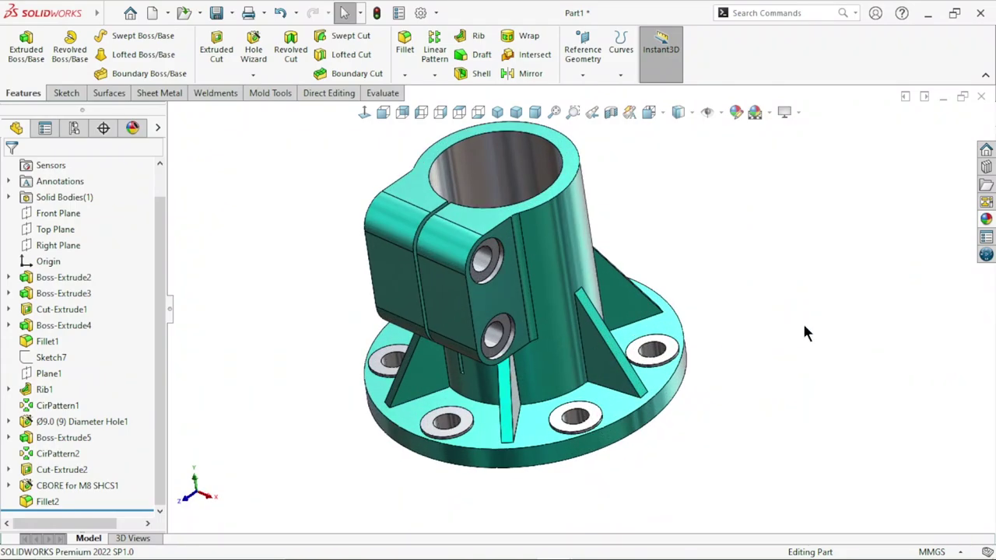
{"action": "left_click", "coordinate": [504, 112]}
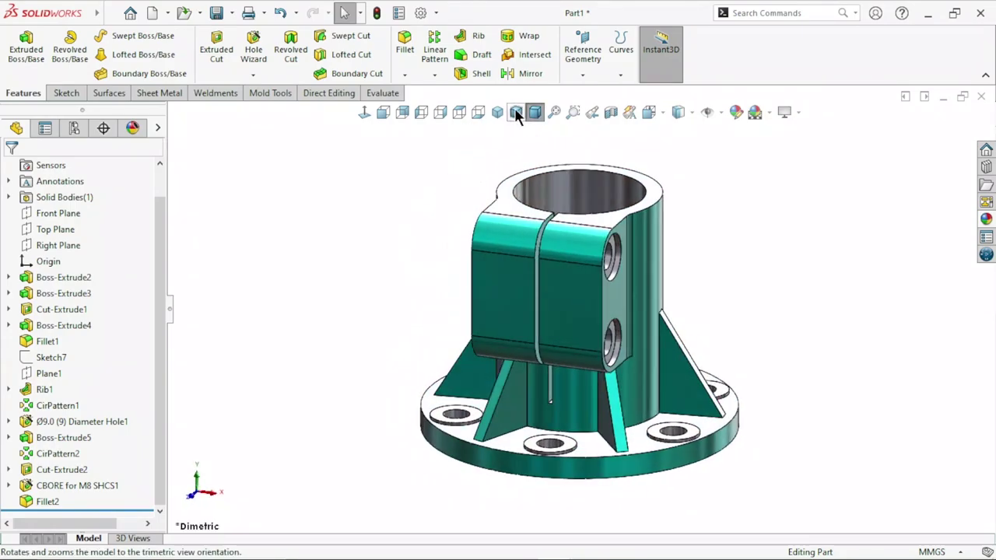